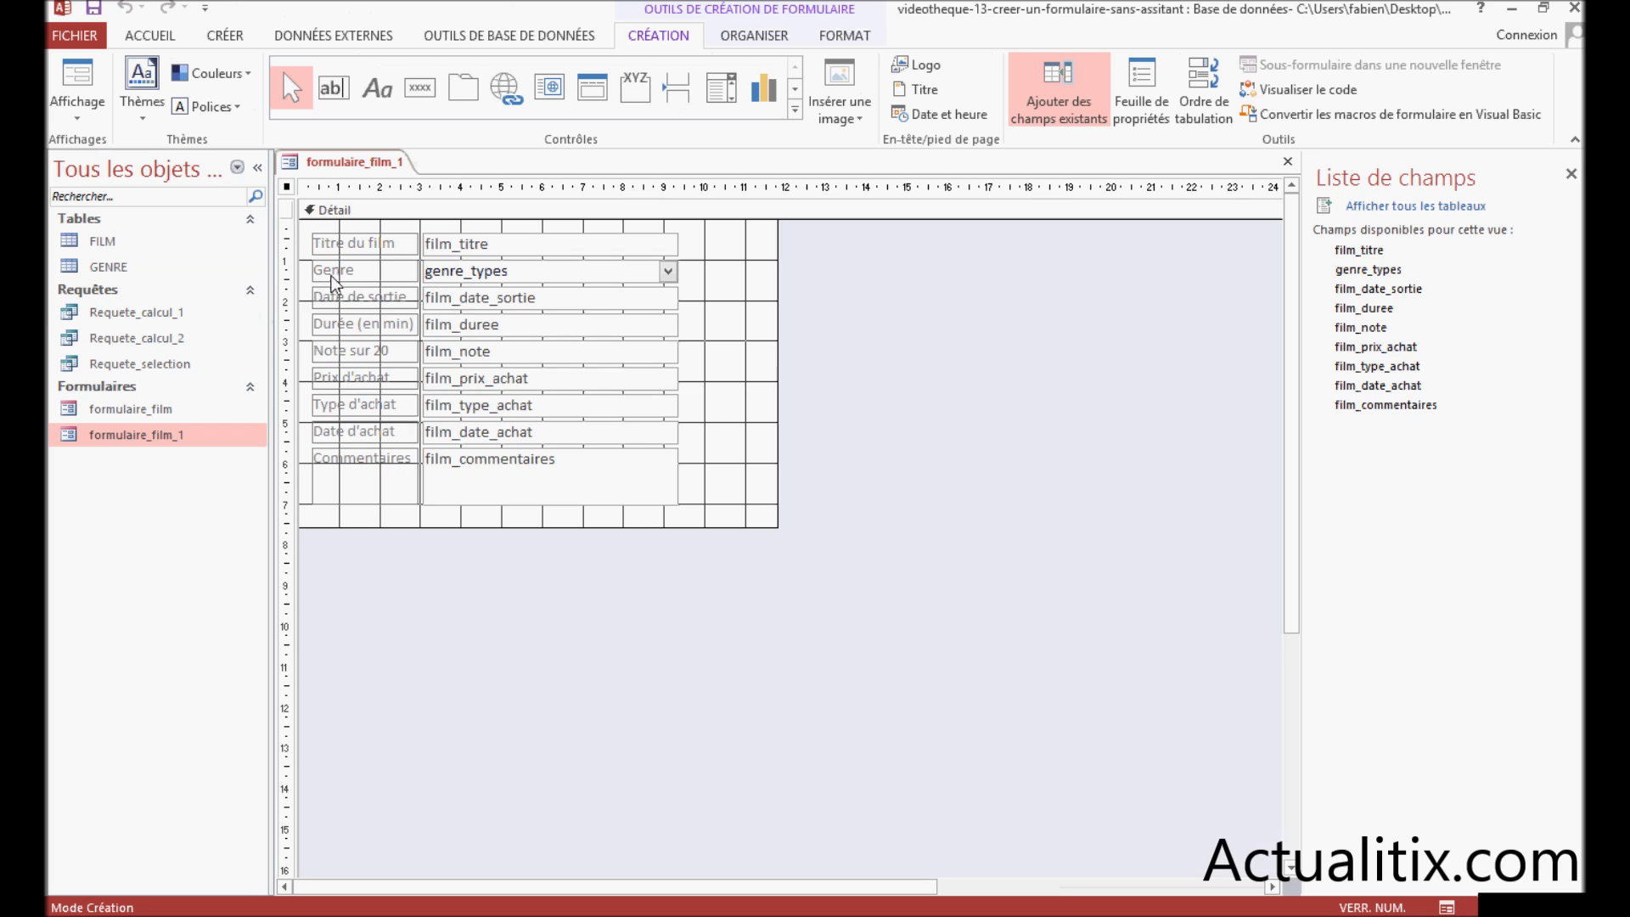
Enlarge the form's detail area to about 19.3 by 13 cm and move all the film fields towards its centre
{"action": "left_click_drag", "start_coordinate": [780, 528], "coordinate": [1079, 753]}
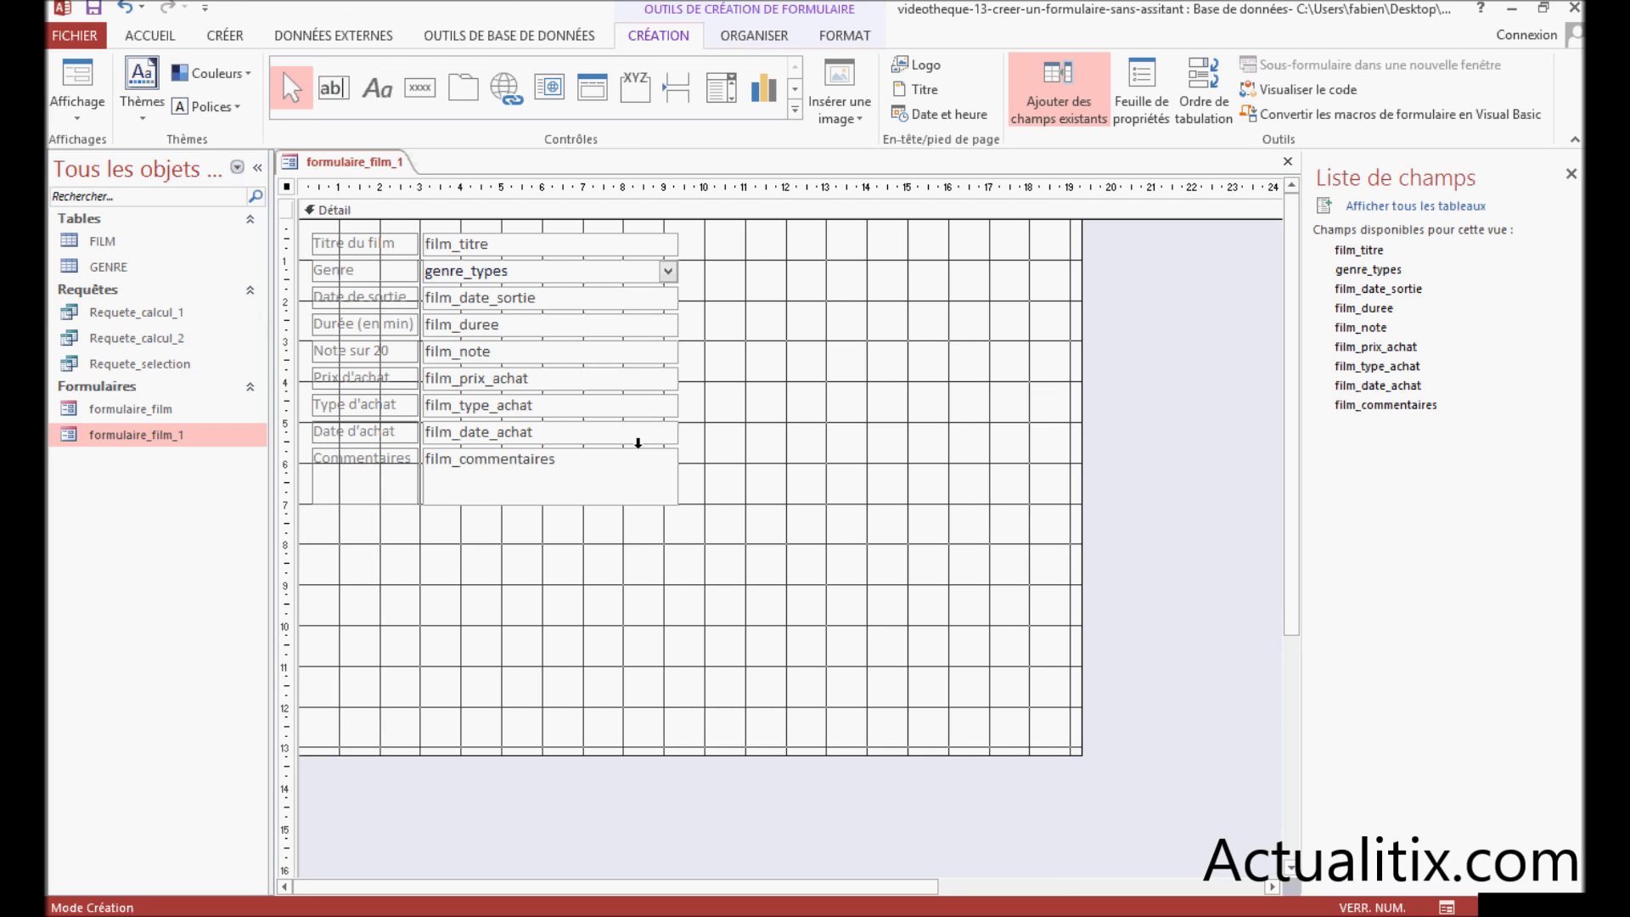
{"action": "left_click_drag", "start_coordinate": [316, 230], "coordinate": [737, 540]}
{"action": "left_click_drag", "start_coordinate": [462, 245], "coordinate": [638, 349]}
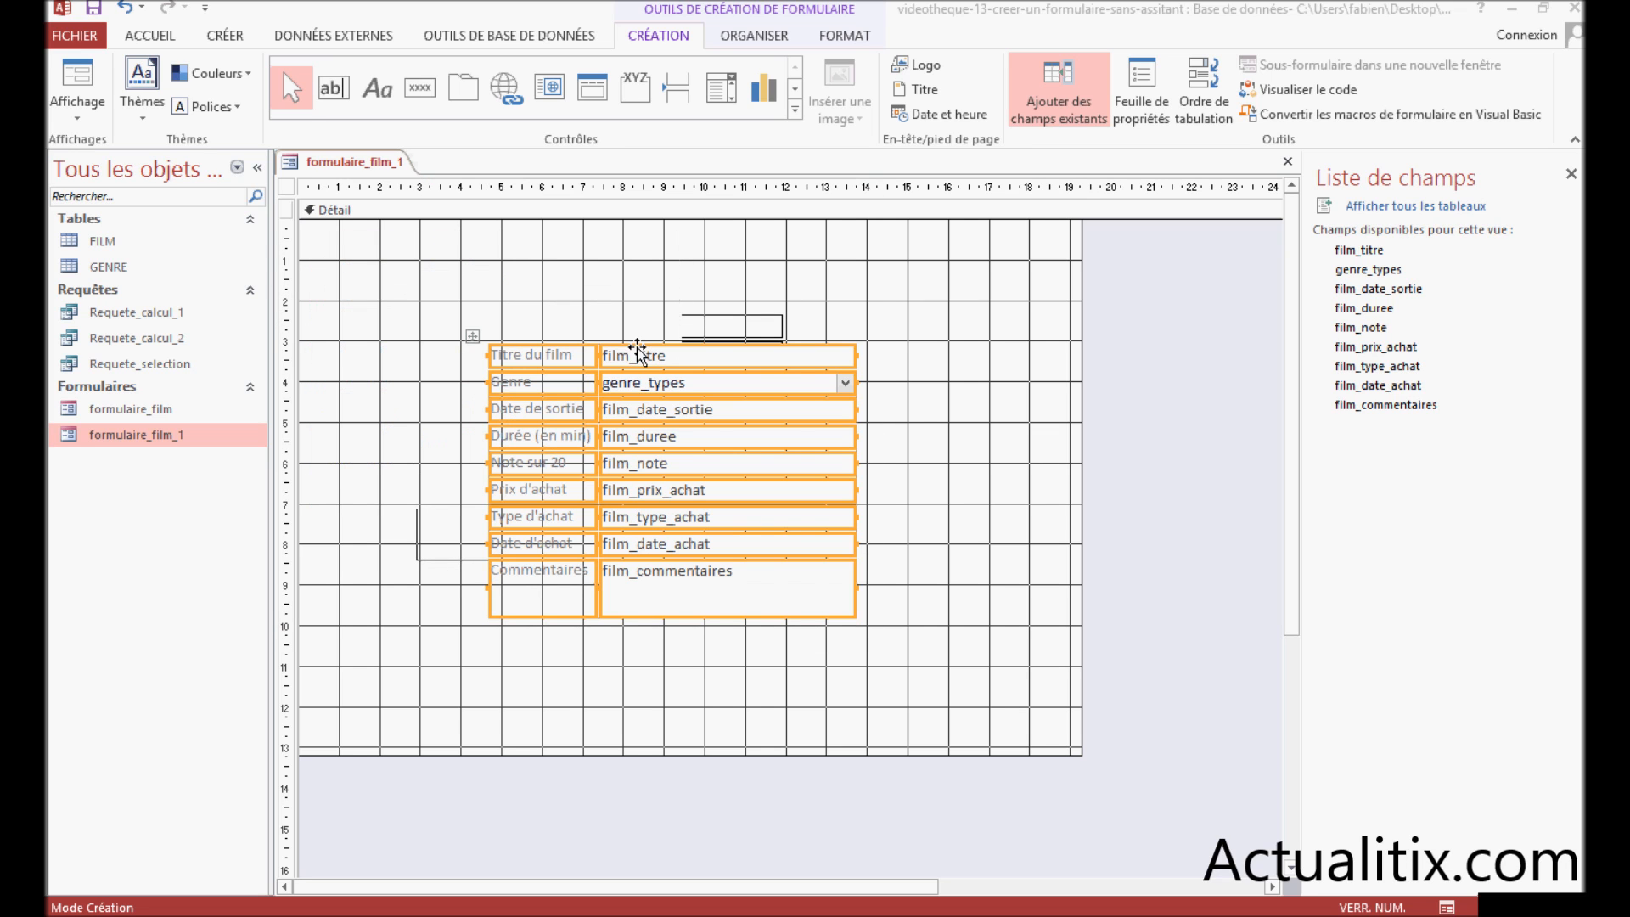
{"action": "left_click", "coordinate": [976, 334]}
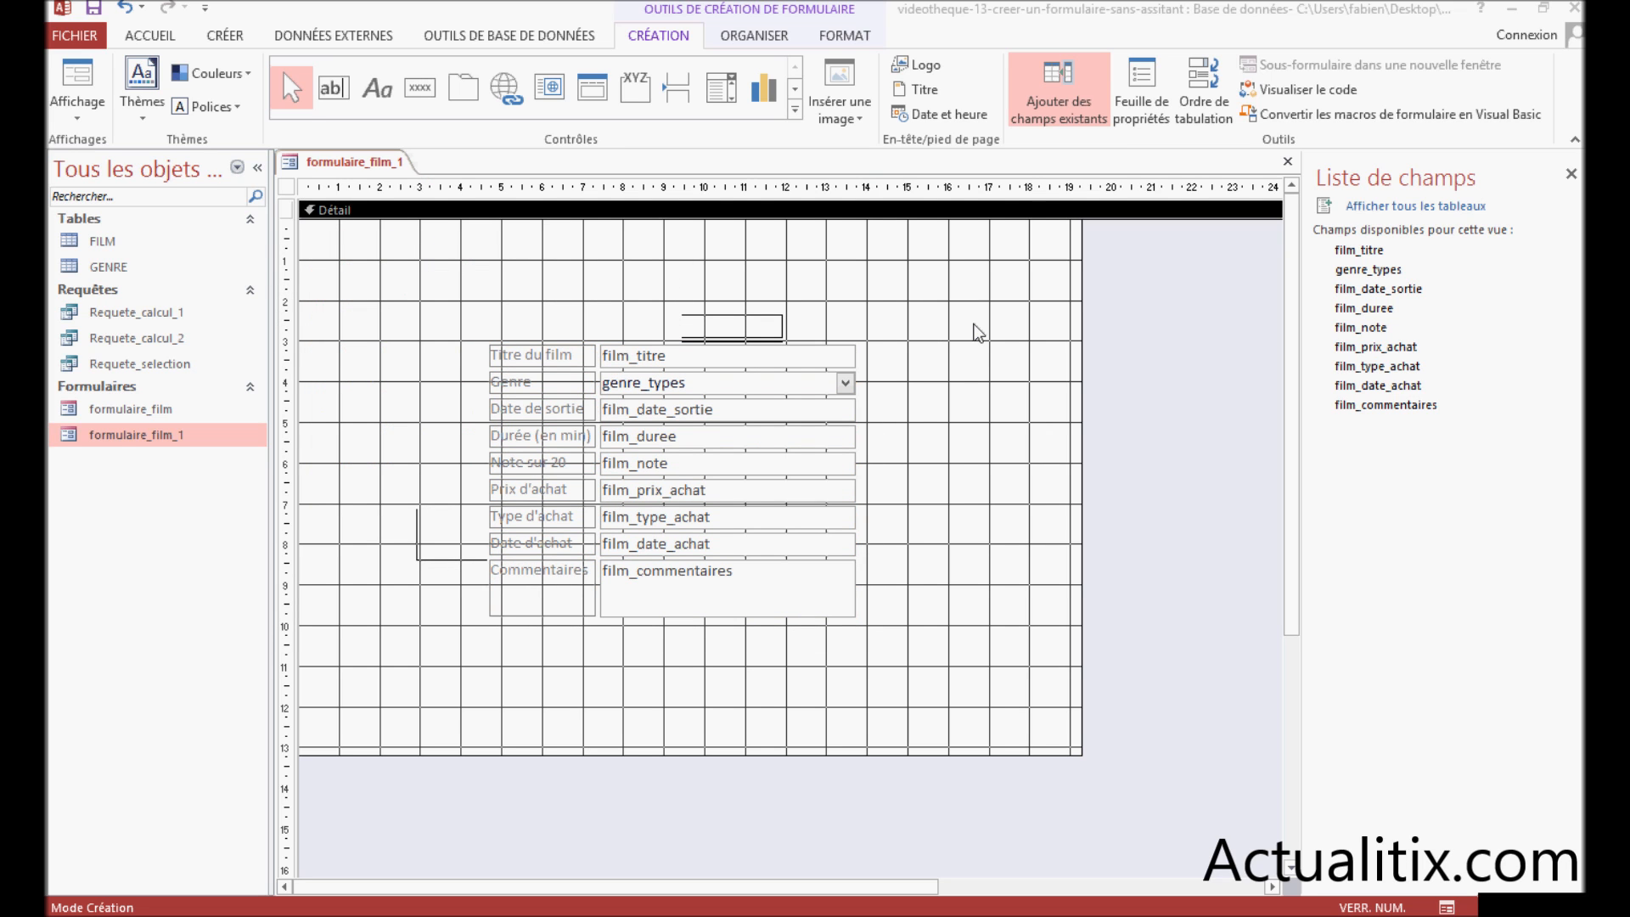
Add a form title reading "Formulaire des films" in the header and centre its text
{"action": "left_click", "coordinate": [923, 91]}
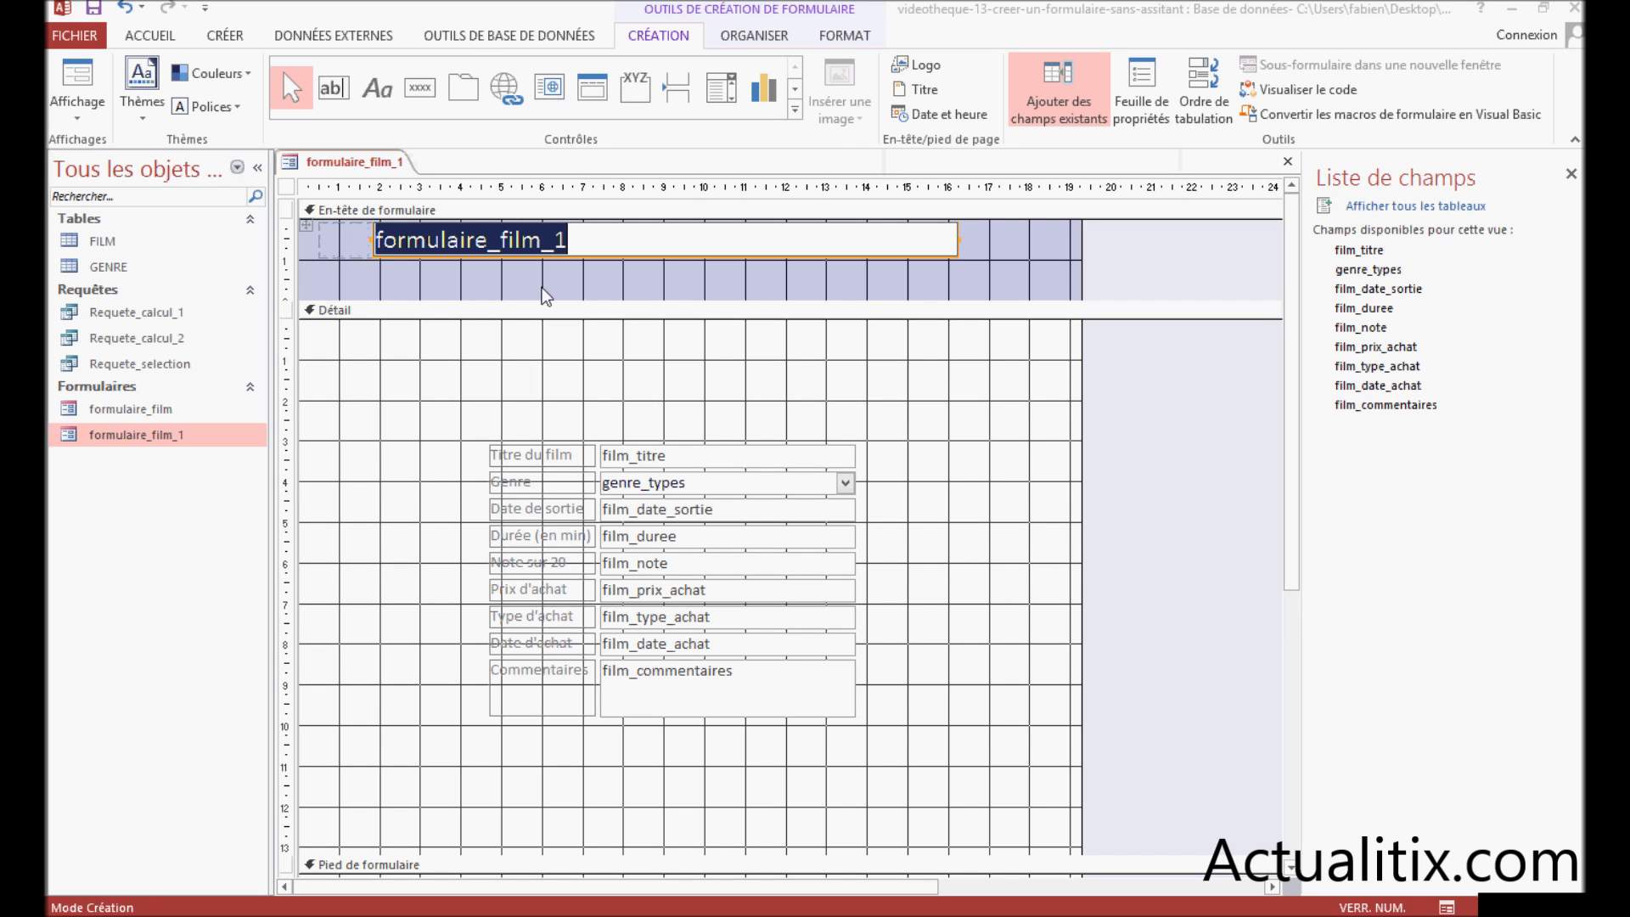
{"action": "left_click_drag", "start_coordinate": [600, 240], "coordinate": [367, 230]}
{"action": "type", "text": "Formulaire des f"}
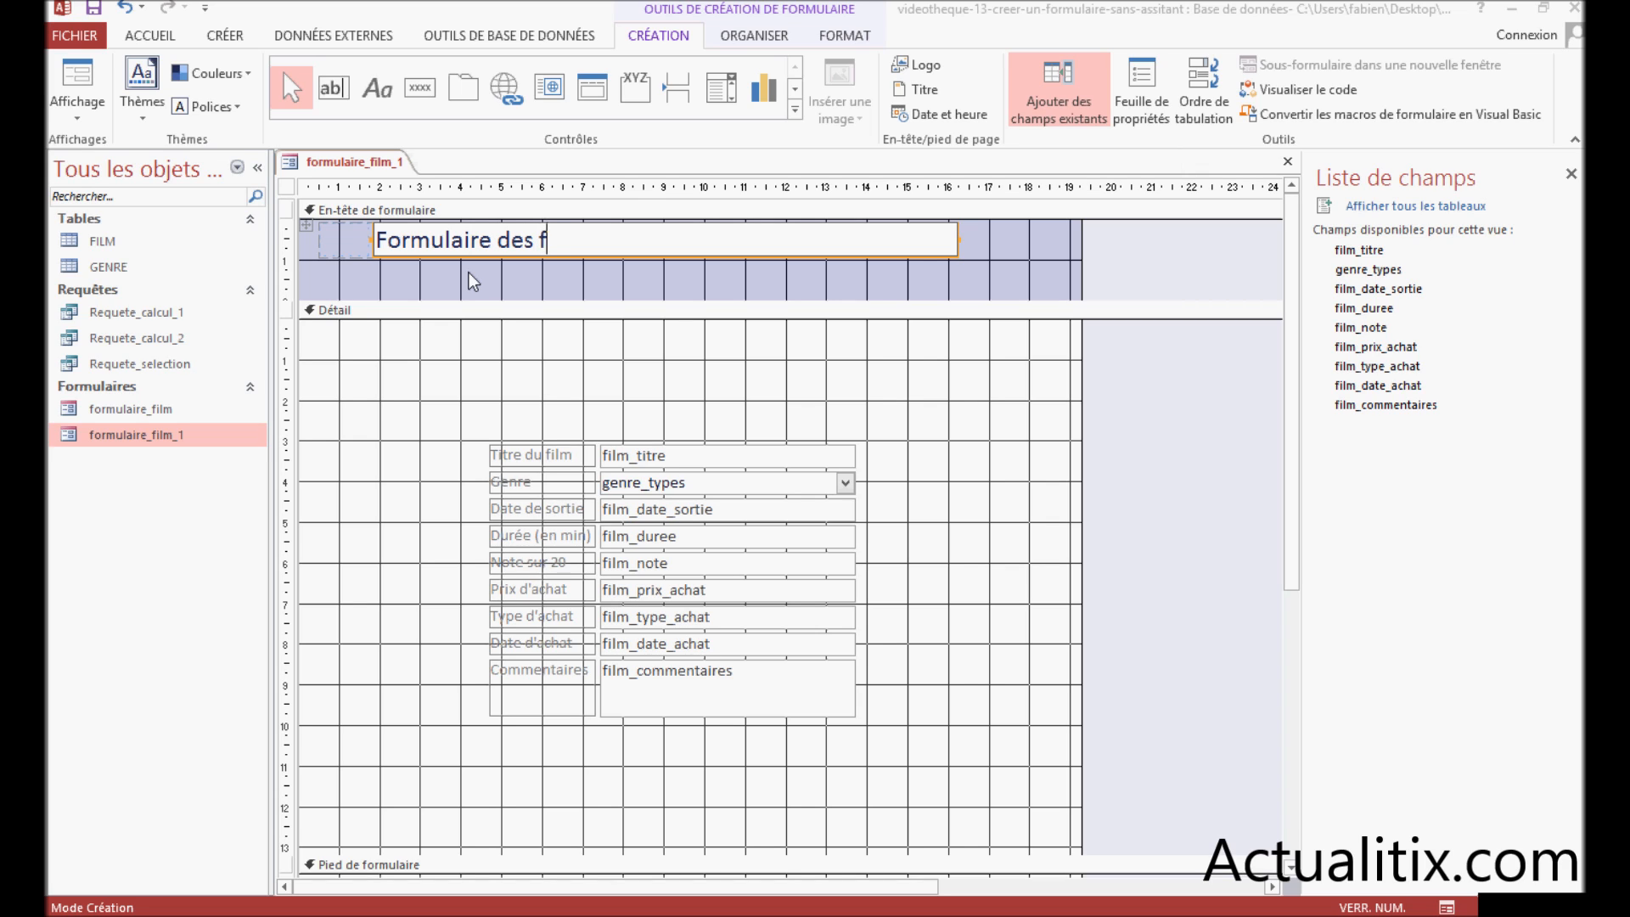
{"action": "type", "text": "ilms"}
{"action": "left_click", "coordinate": [836, 39]}
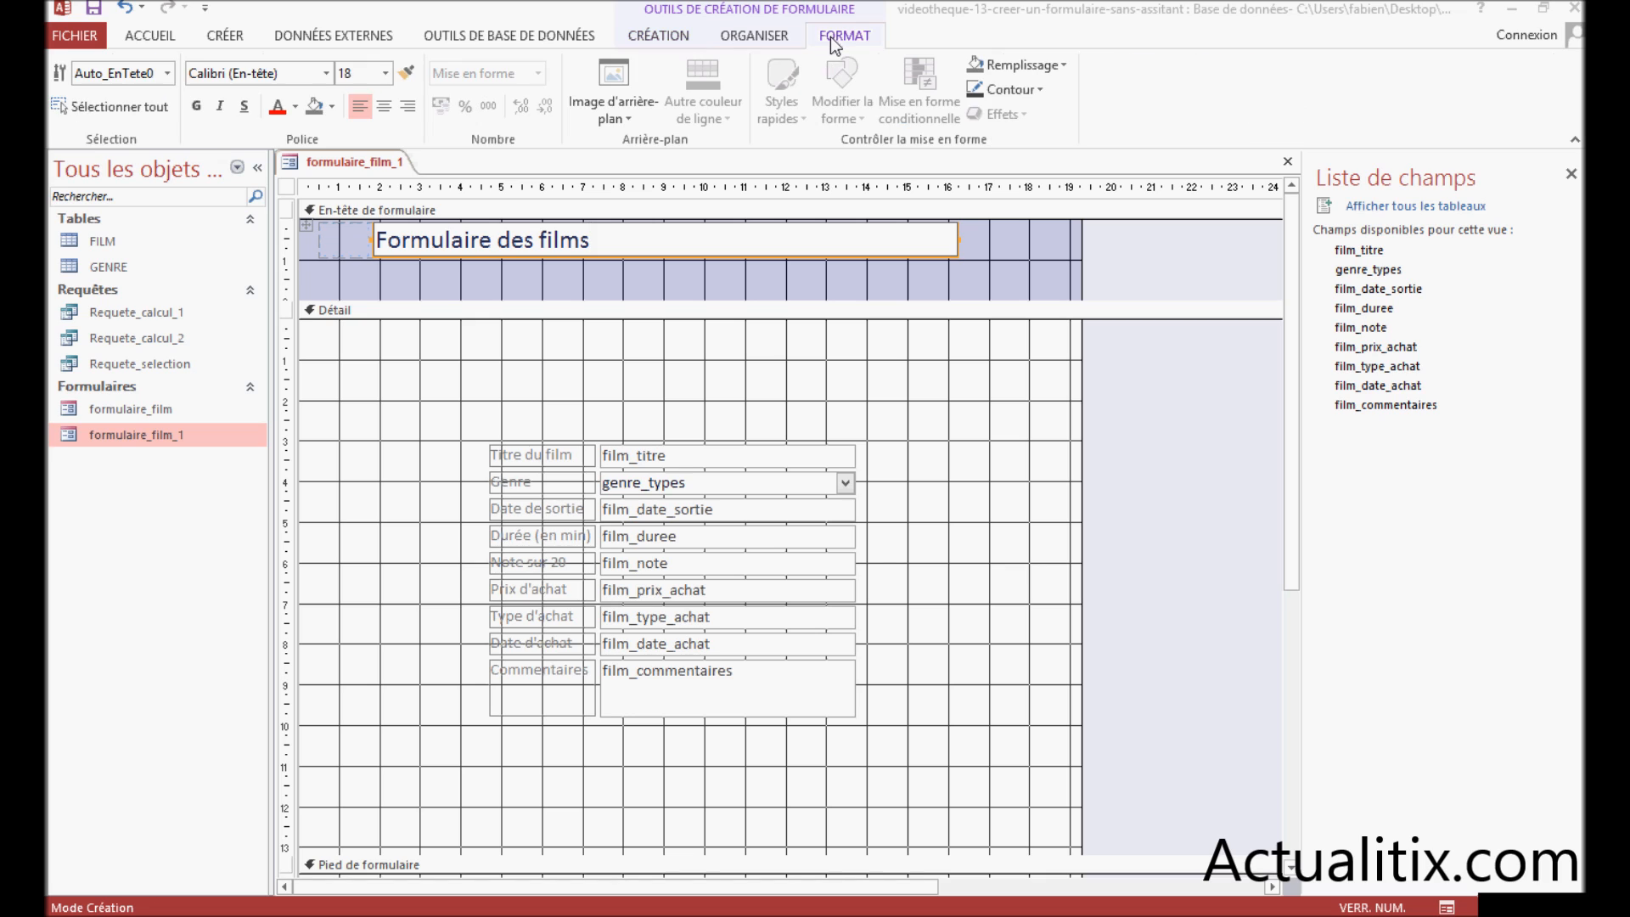
{"action": "left_click", "coordinate": [386, 106]}
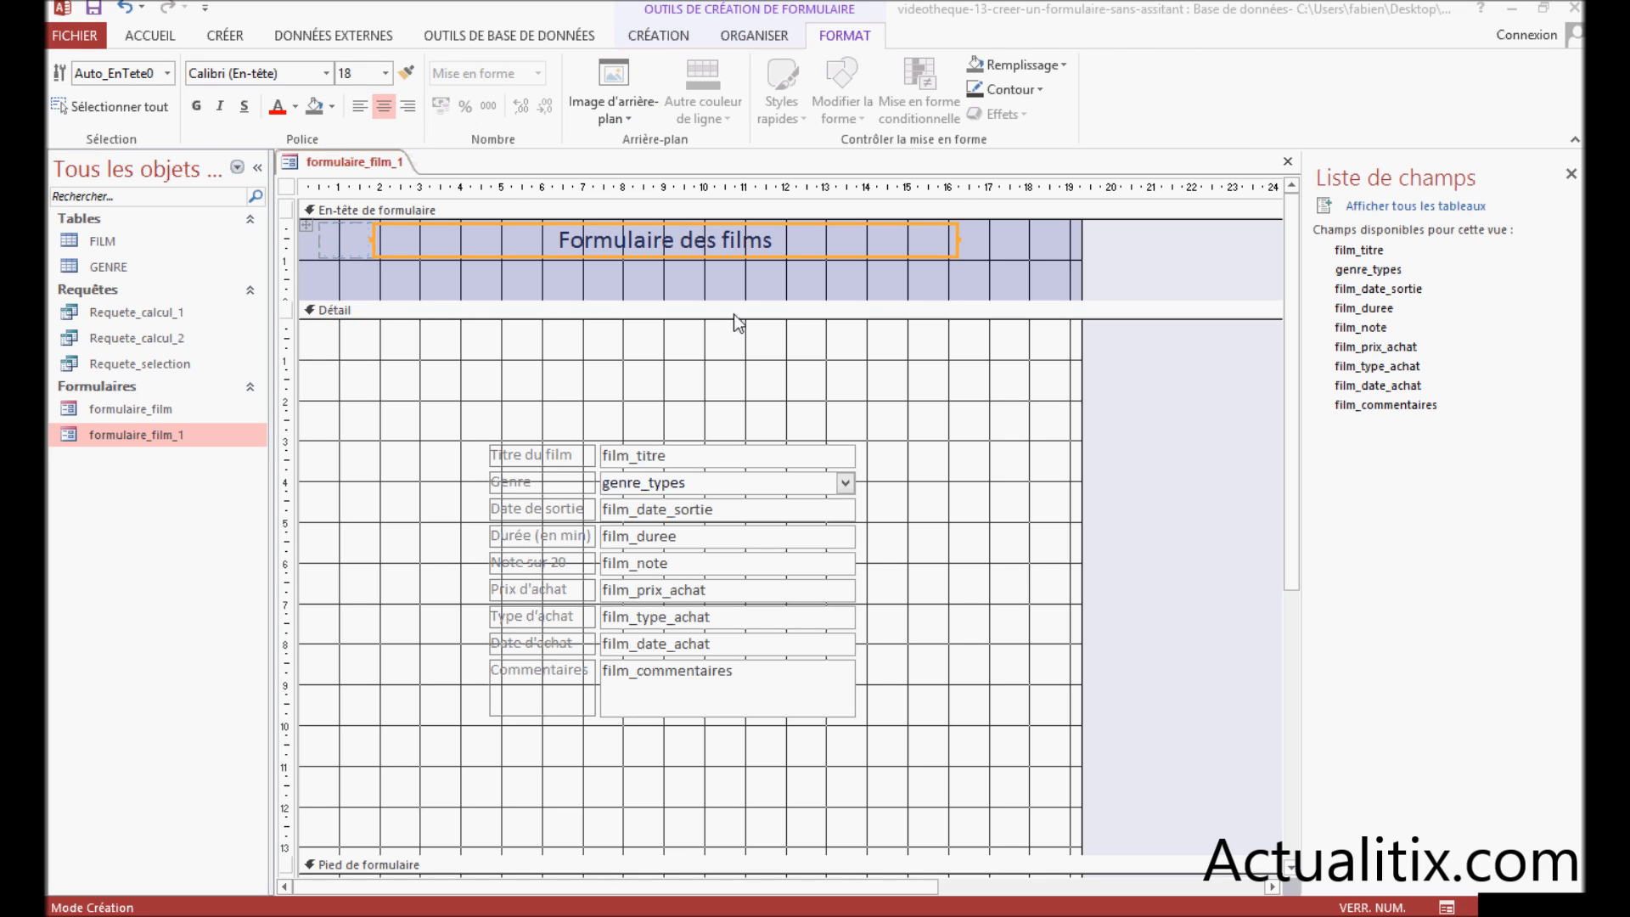
Change the font colour of the "Formulaire des films" title to blue
{"action": "left_click", "coordinate": [718, 245]}
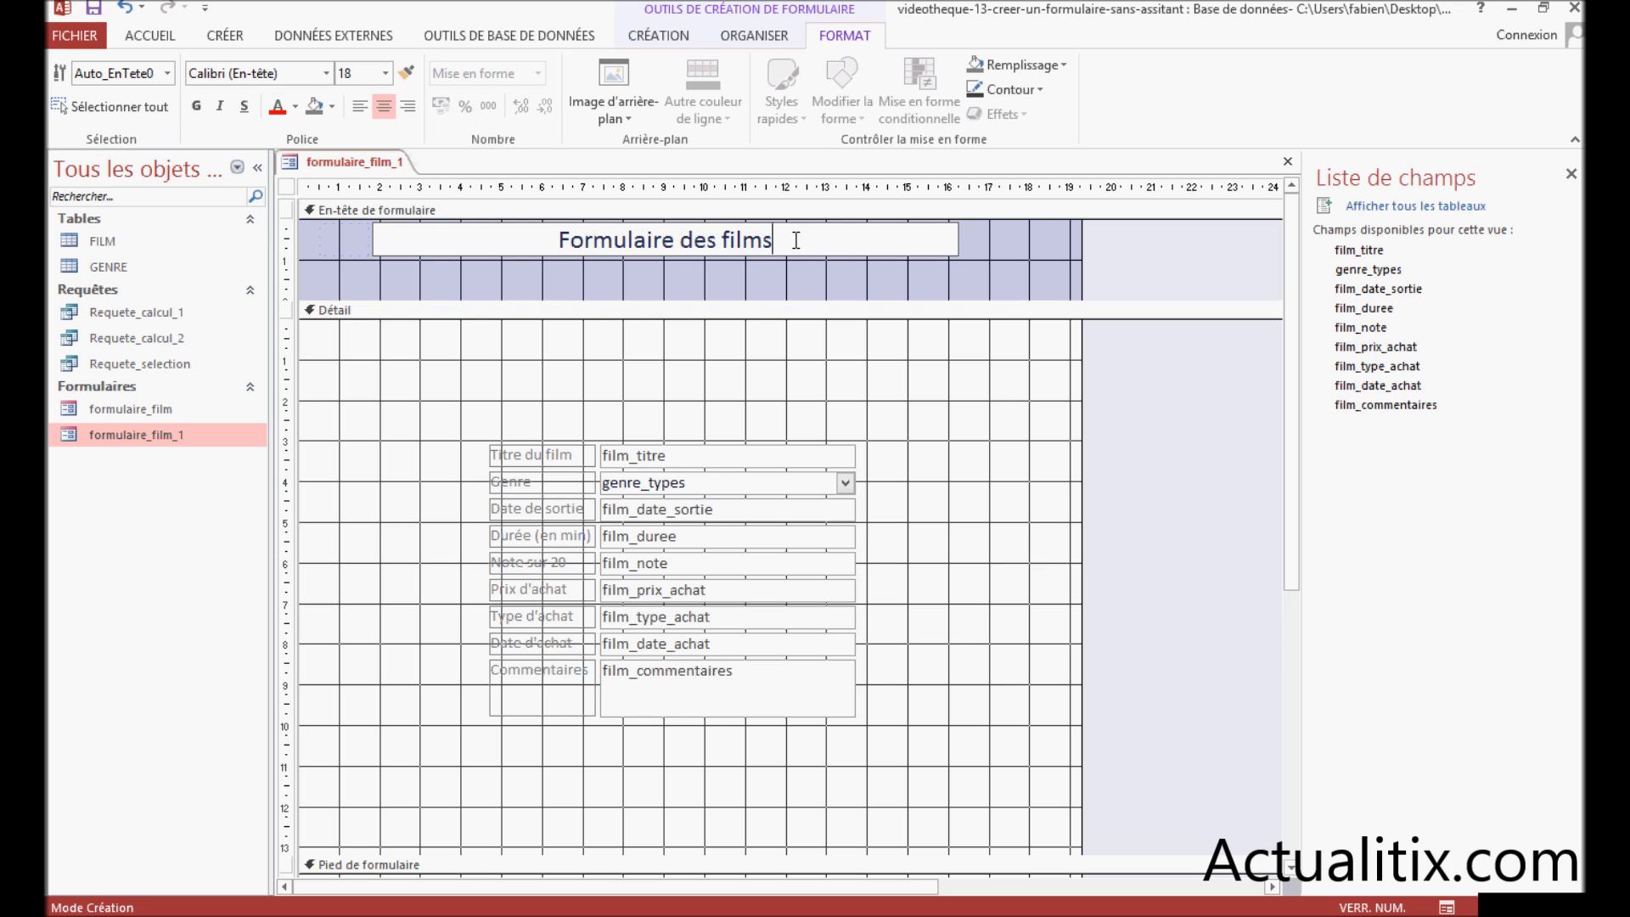
{"action": "left_click_drag", "start_coordinate": [796, 241], "coordinate": [520, 236]}
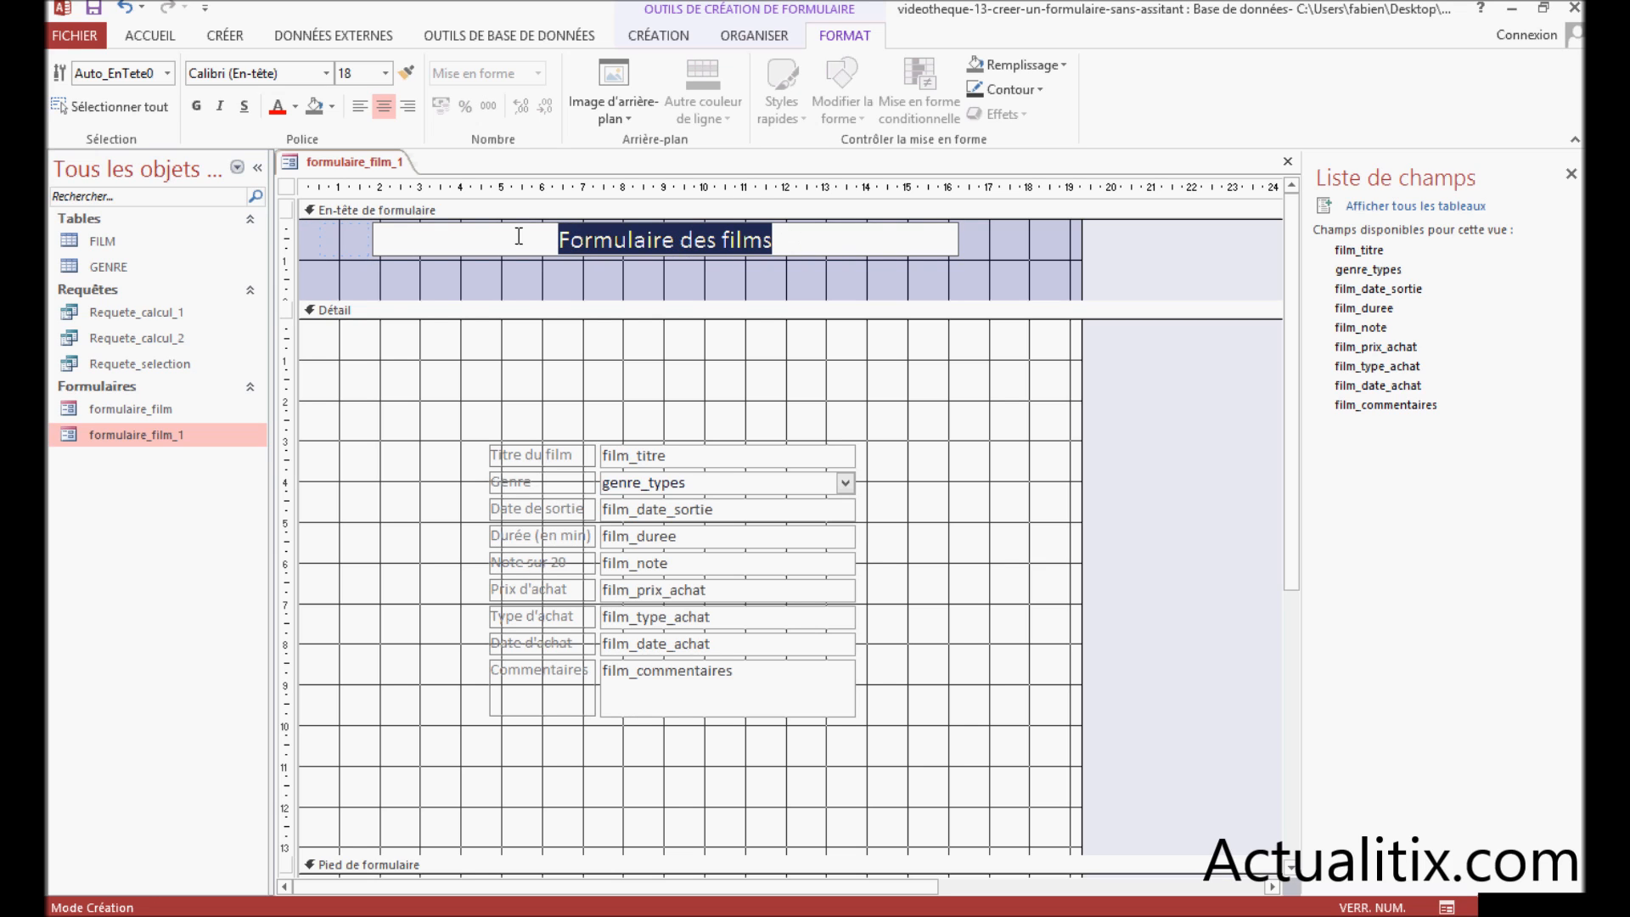
{"action": "left_click", "coordinate": [296, 107]}
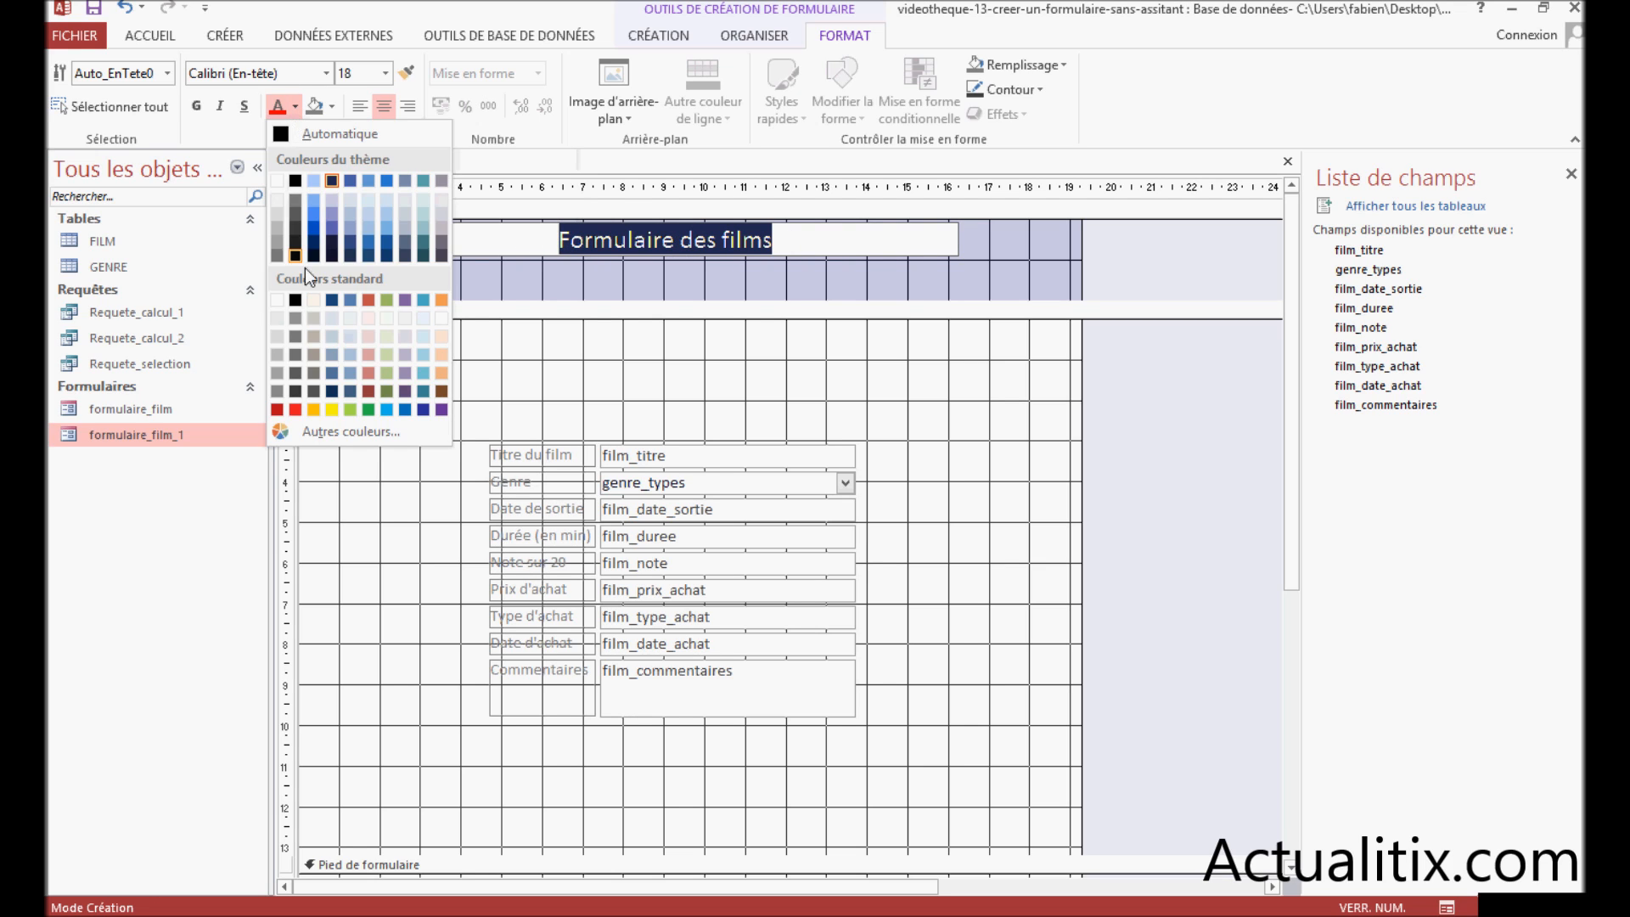
{"action": "left_click", "coordinate": [315, 223]}
Set the font size of the form title to 24
{"action": "left_click", "coordinate": [806, 257]}
{"action": "left_click_drag", "start_coordinate": [789, 244], "coordinate": [557, 240]}
{"action": "left_click", "coordinate": [385, 75]}
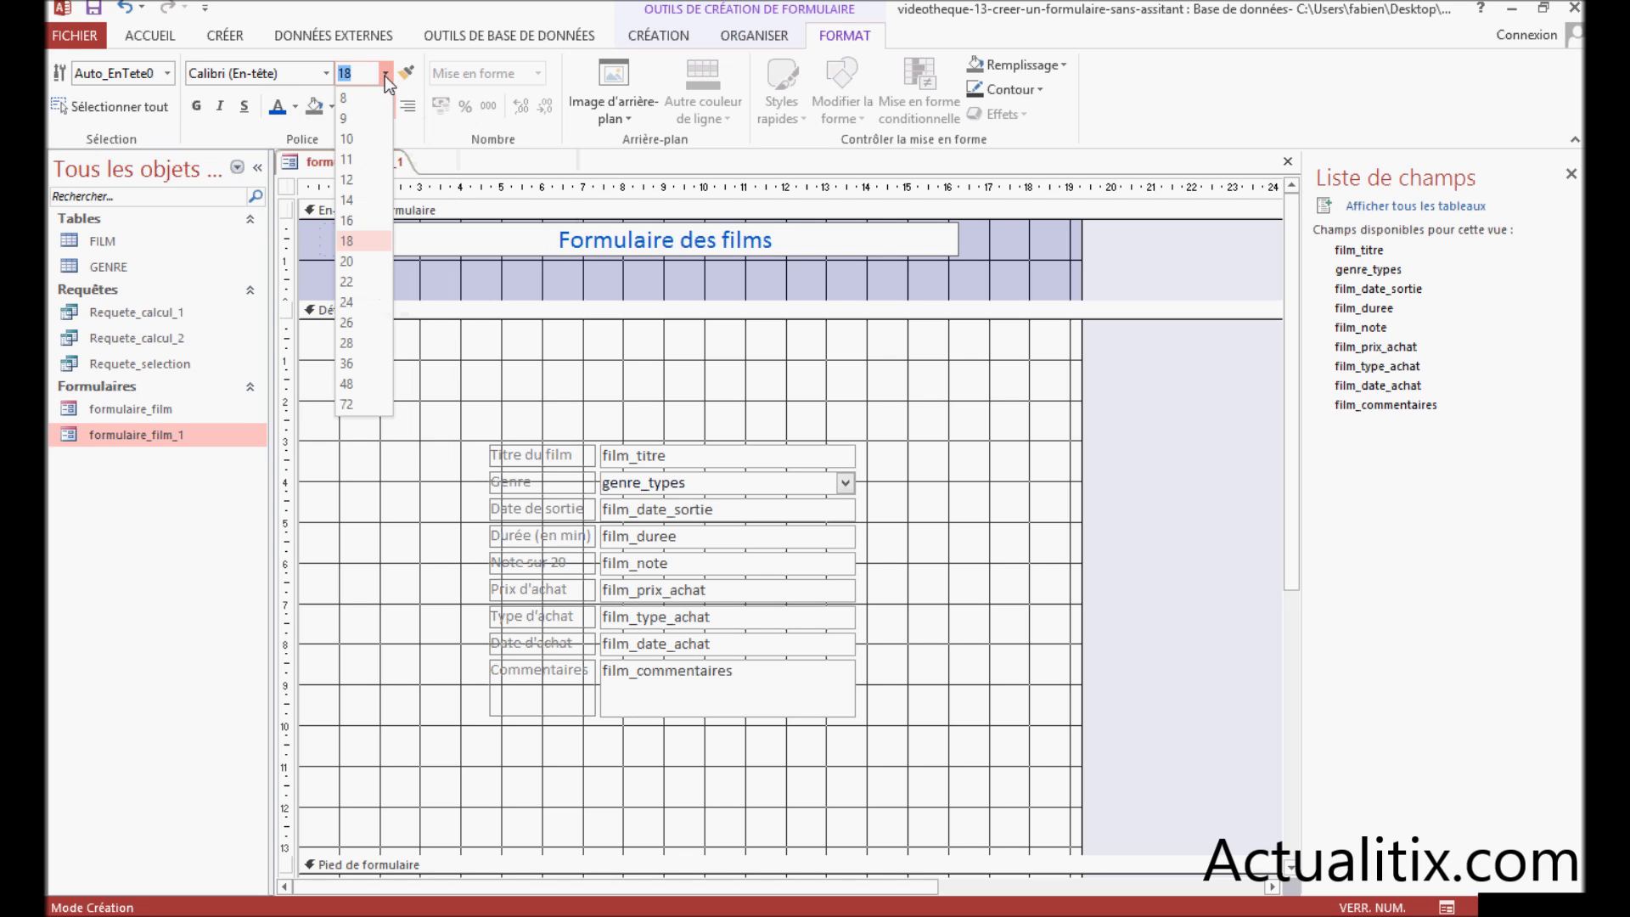
{"action": "left_click", "coordinate": [348, 283]}
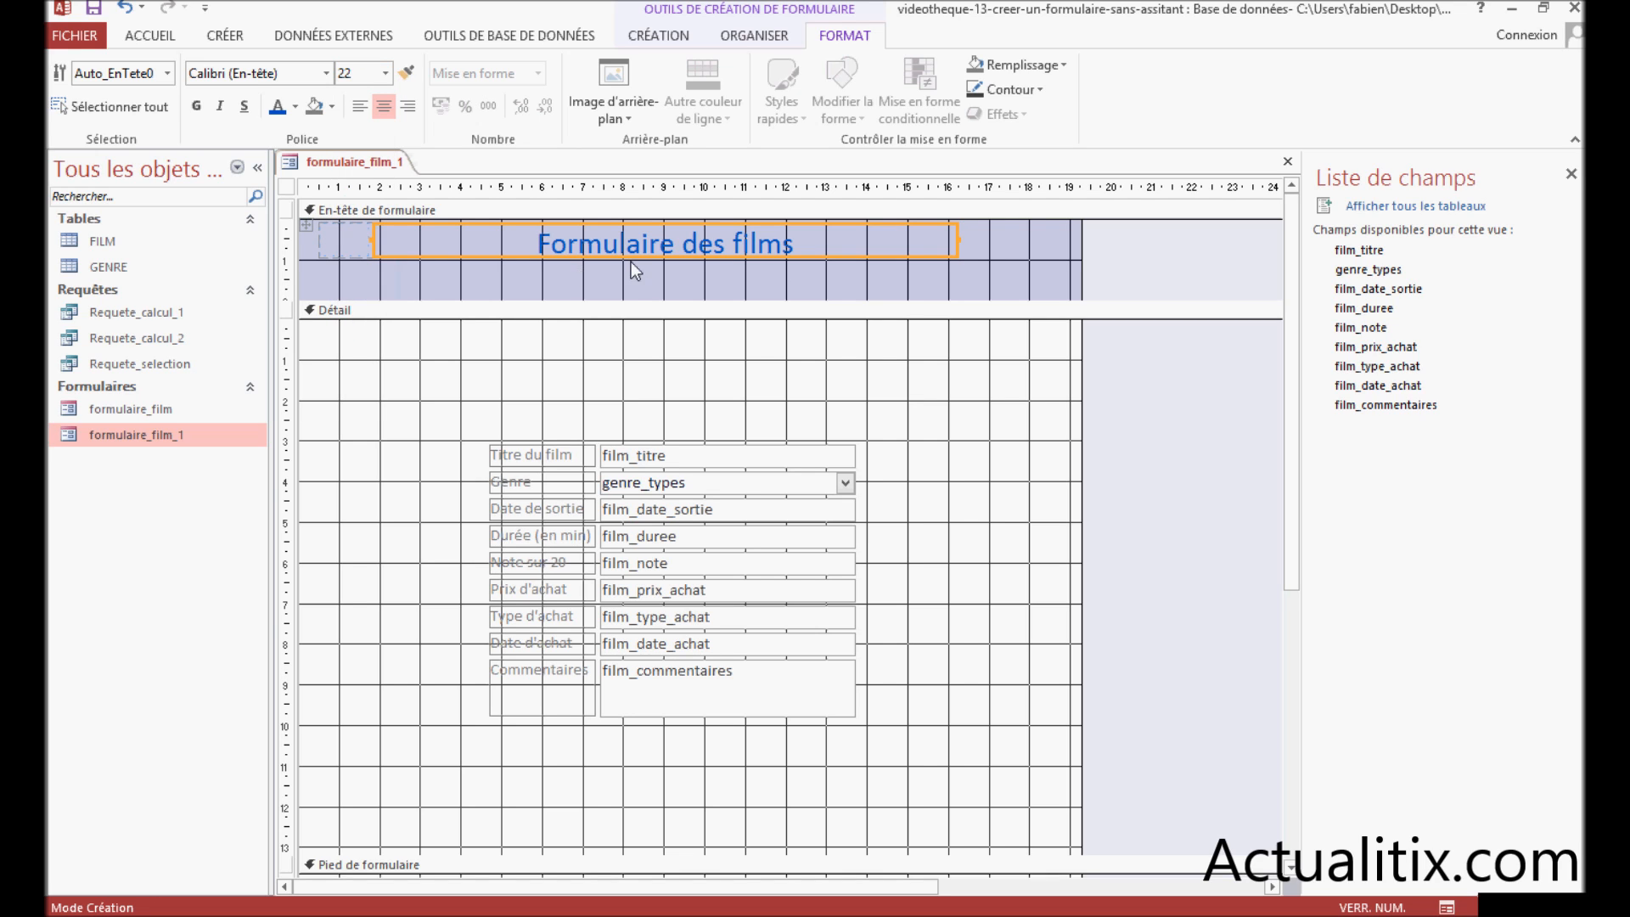
{"action": "left_click", "coordinate": [386, 77]}
{"action": "left_click", "coordinate": [365, 309]}
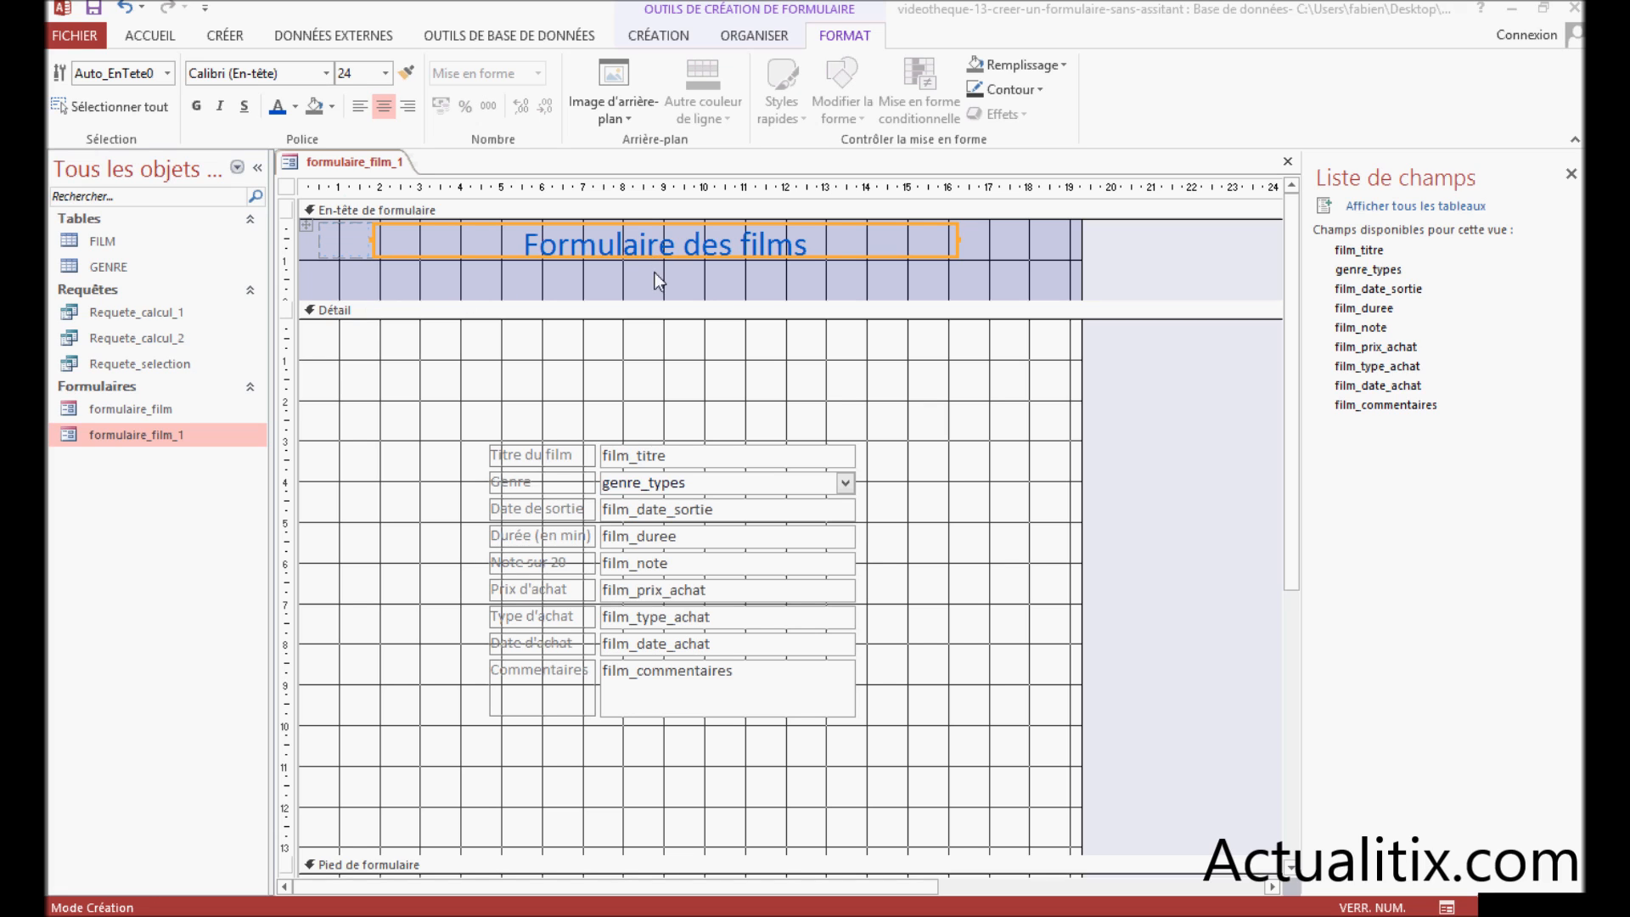
Fill the title box and the form header section with the same light grey, a lighter Accent 6 theme colour
{"action": "left_click", "coordinate": [333, 109]}
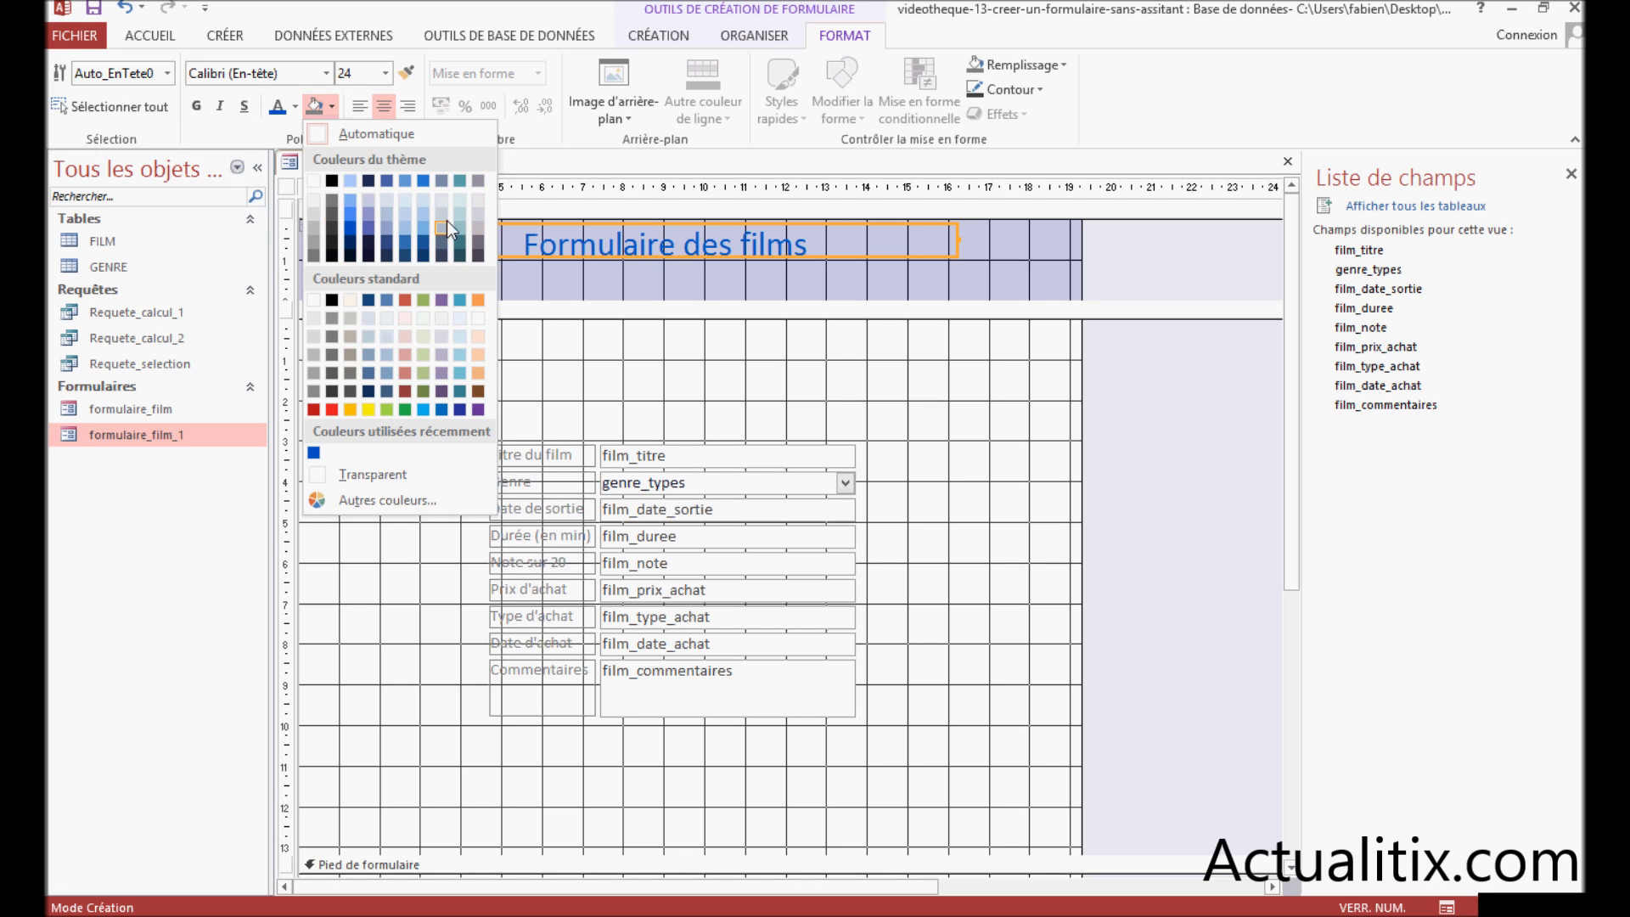
{"action": "left_click", "coordinate": [477, 201]}
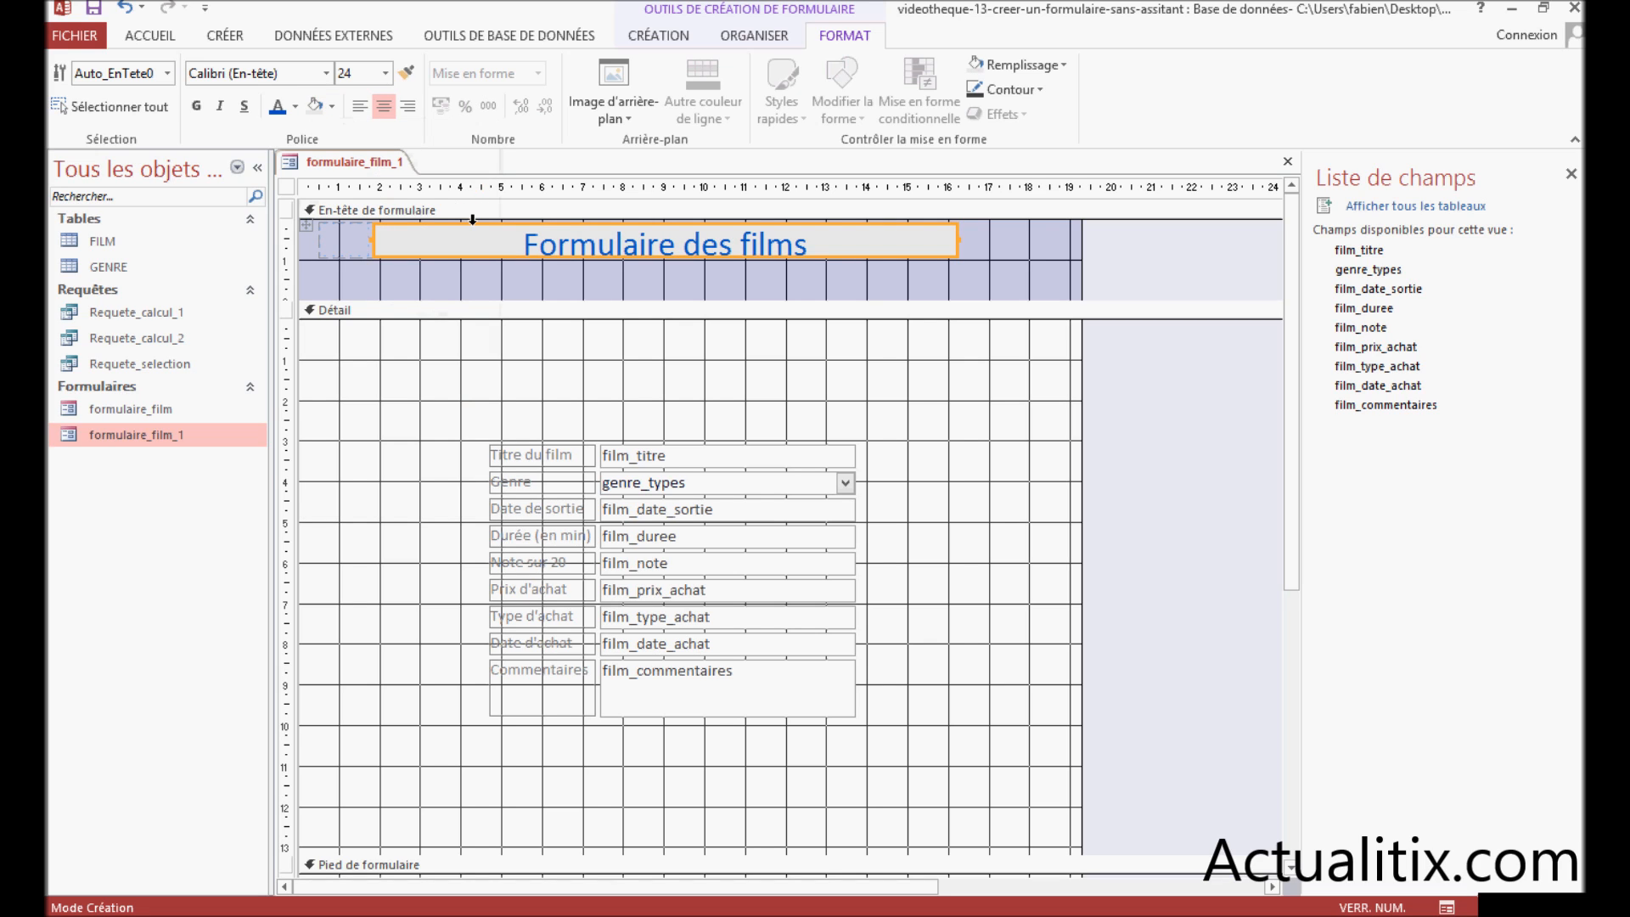
{"action": "left_click", "coordinate": [469, 286]}
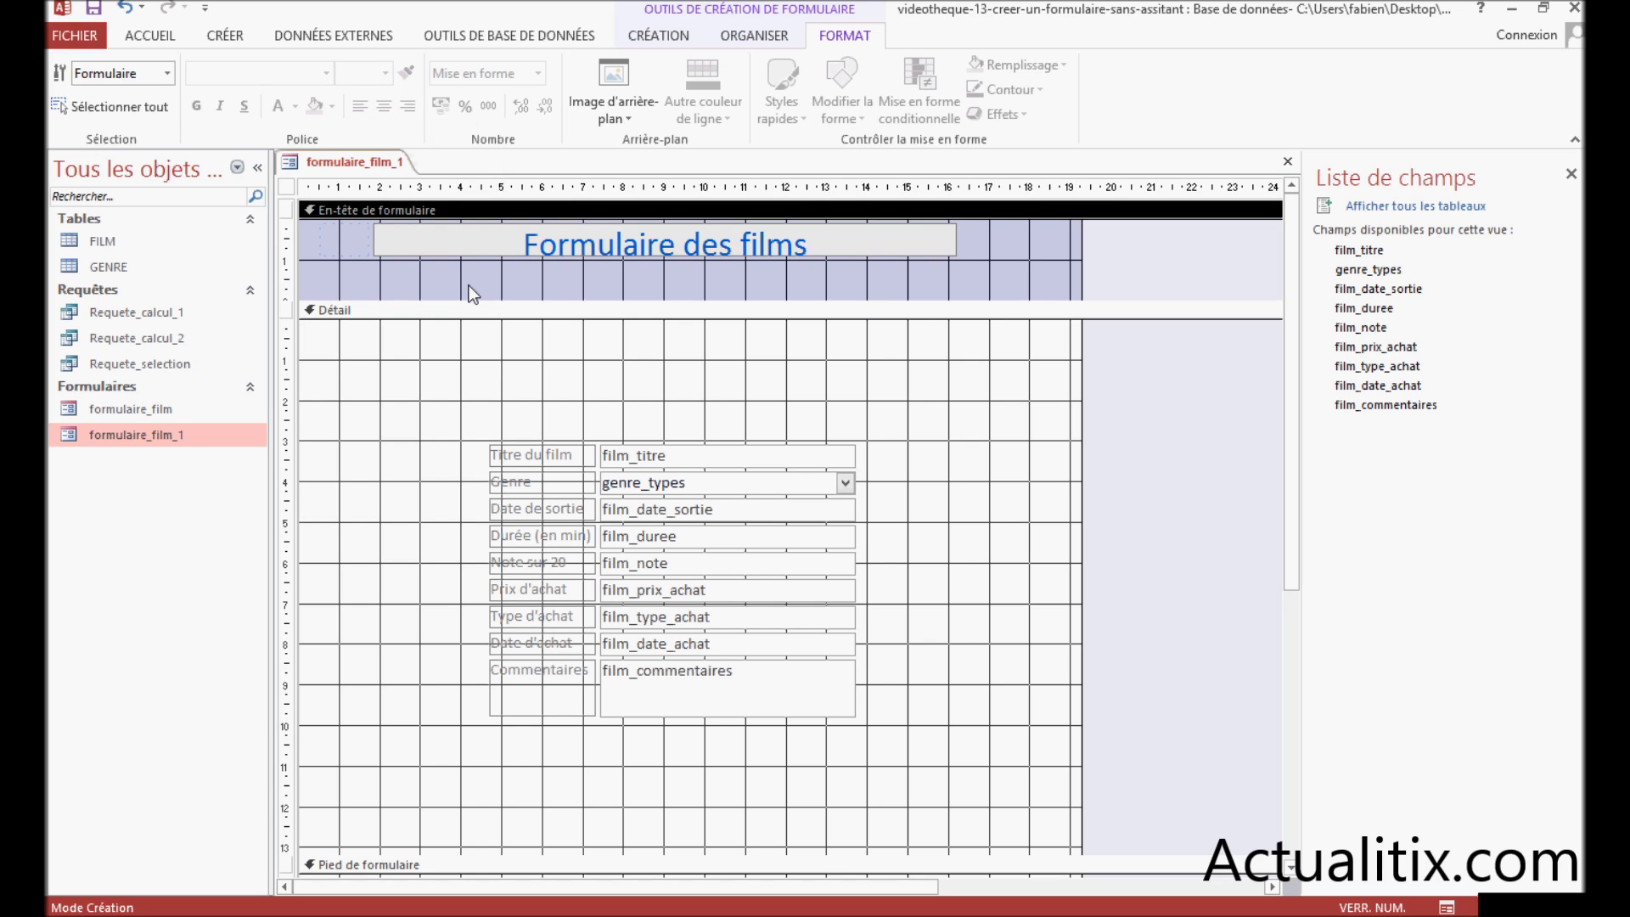
{"action": "double_click", "coordinate": [512, 283]}
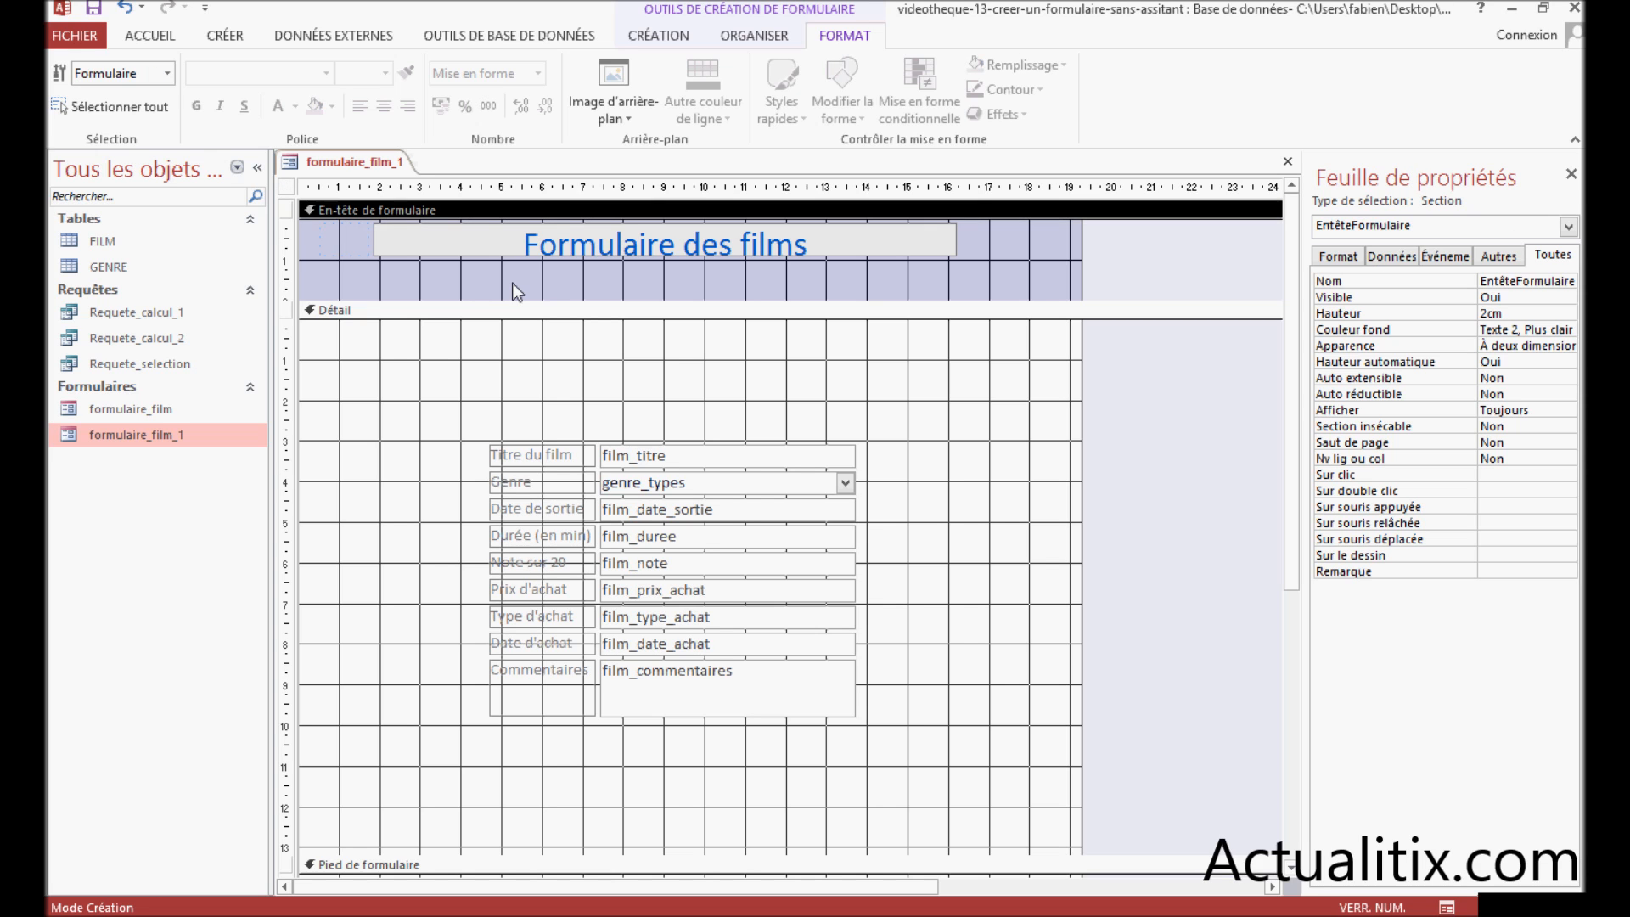
{"action": "left_click", "coordinate": [317, 106]}
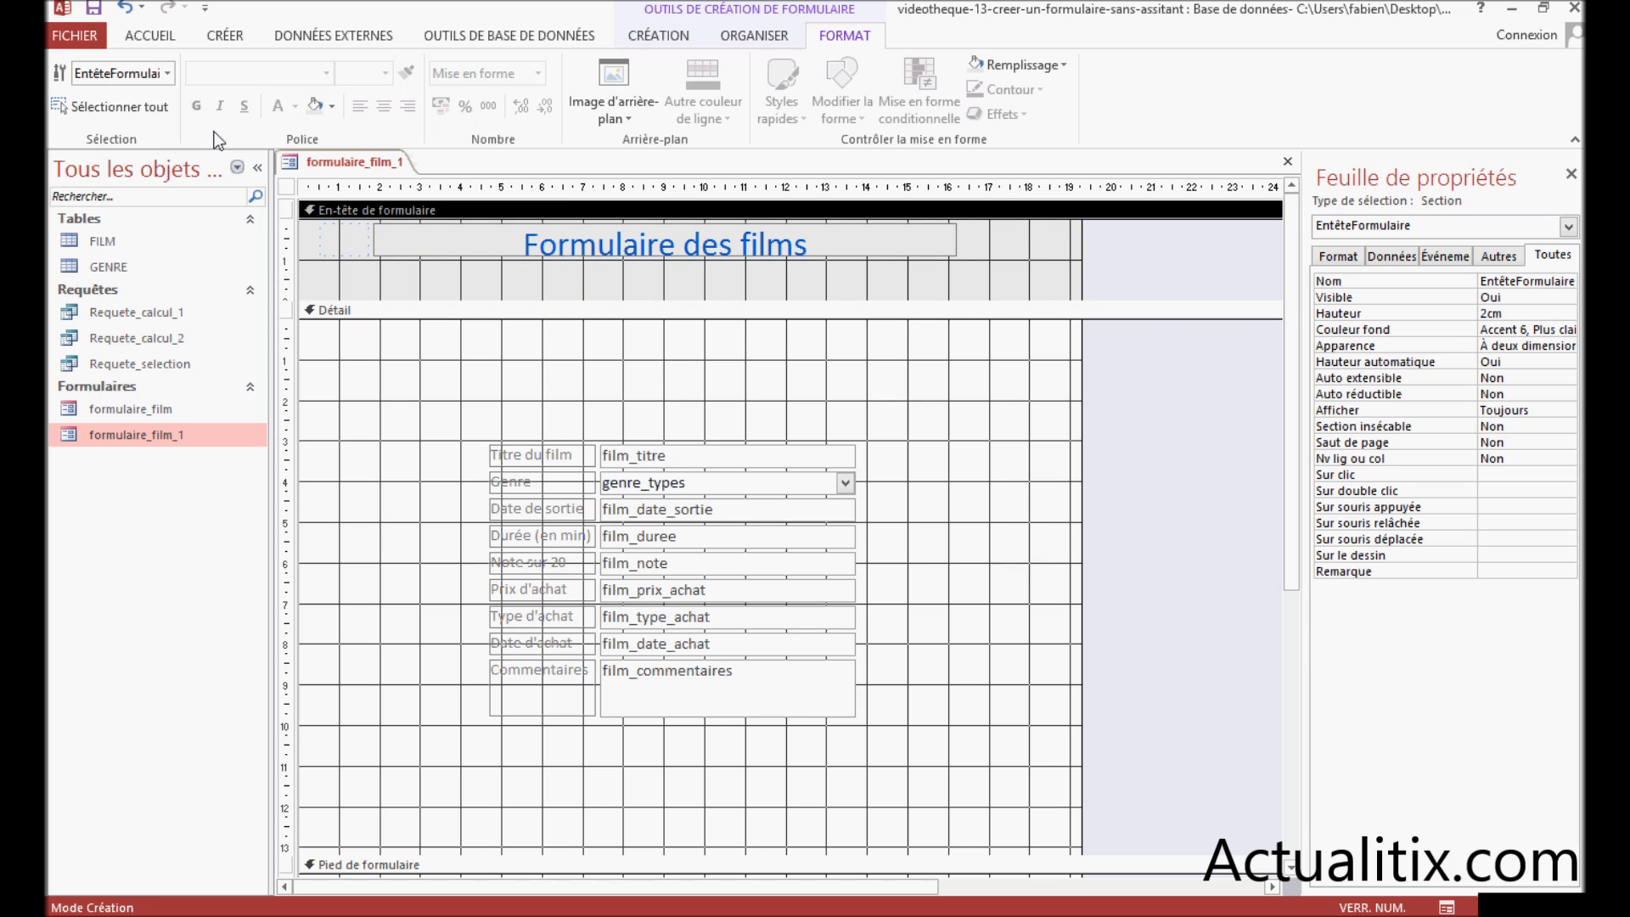
Check the form's appearance in Form view (Mode Formulaire) and return to Design view (Mode Création)
{"action": "right_click", "coordinate": [1112, 350]}
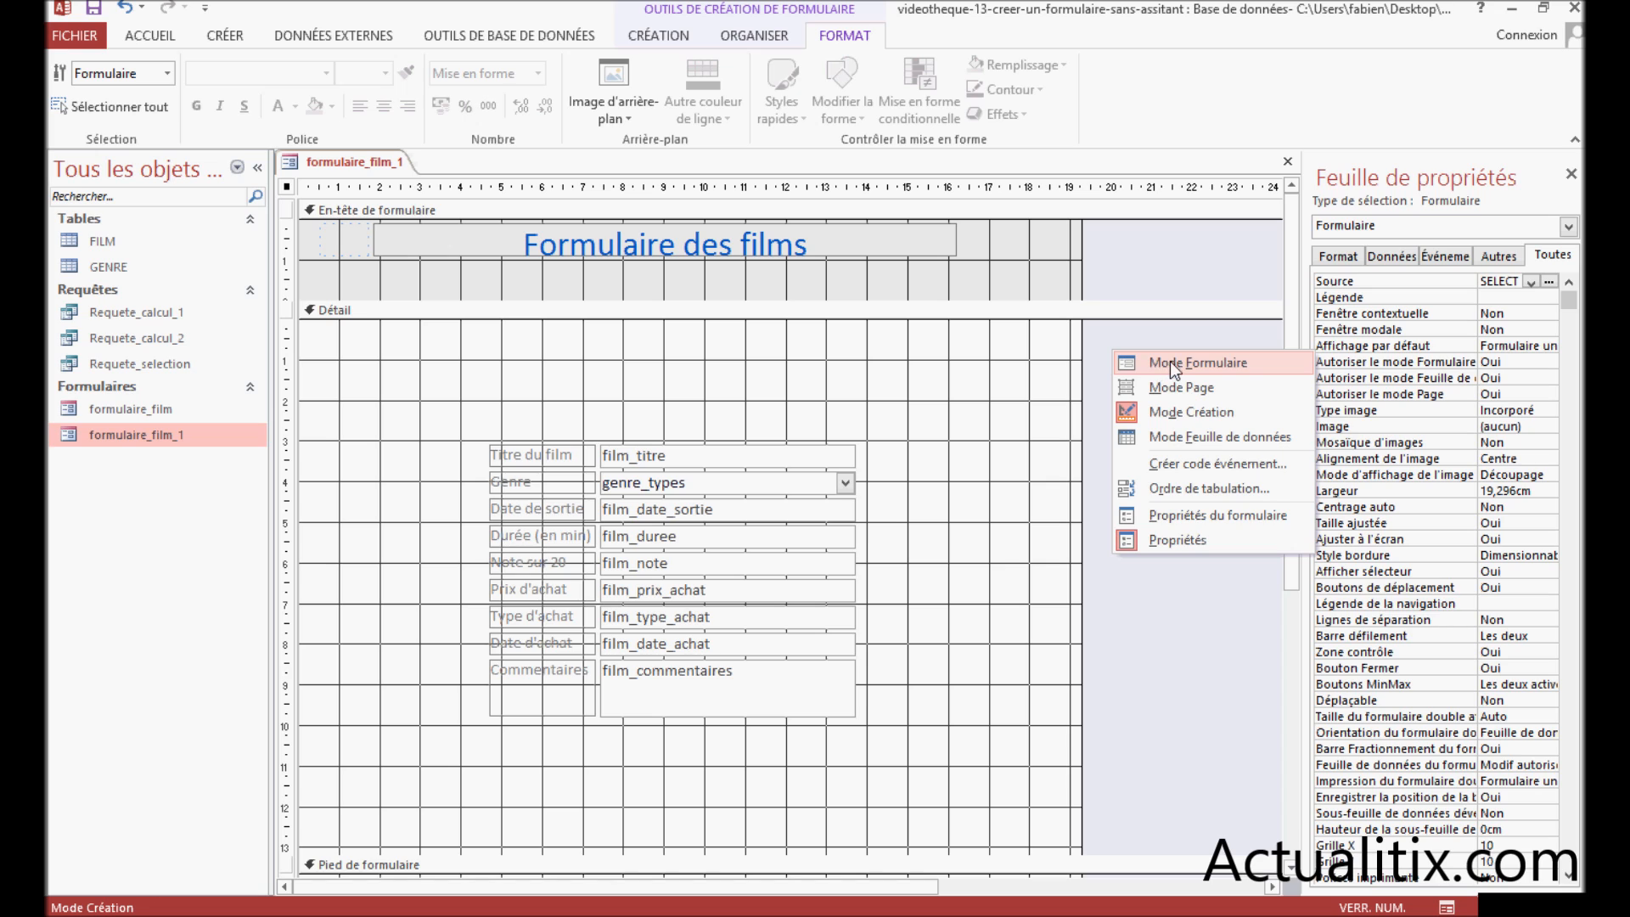
{"action": "left_click", "coordinate": [1170, 362]}
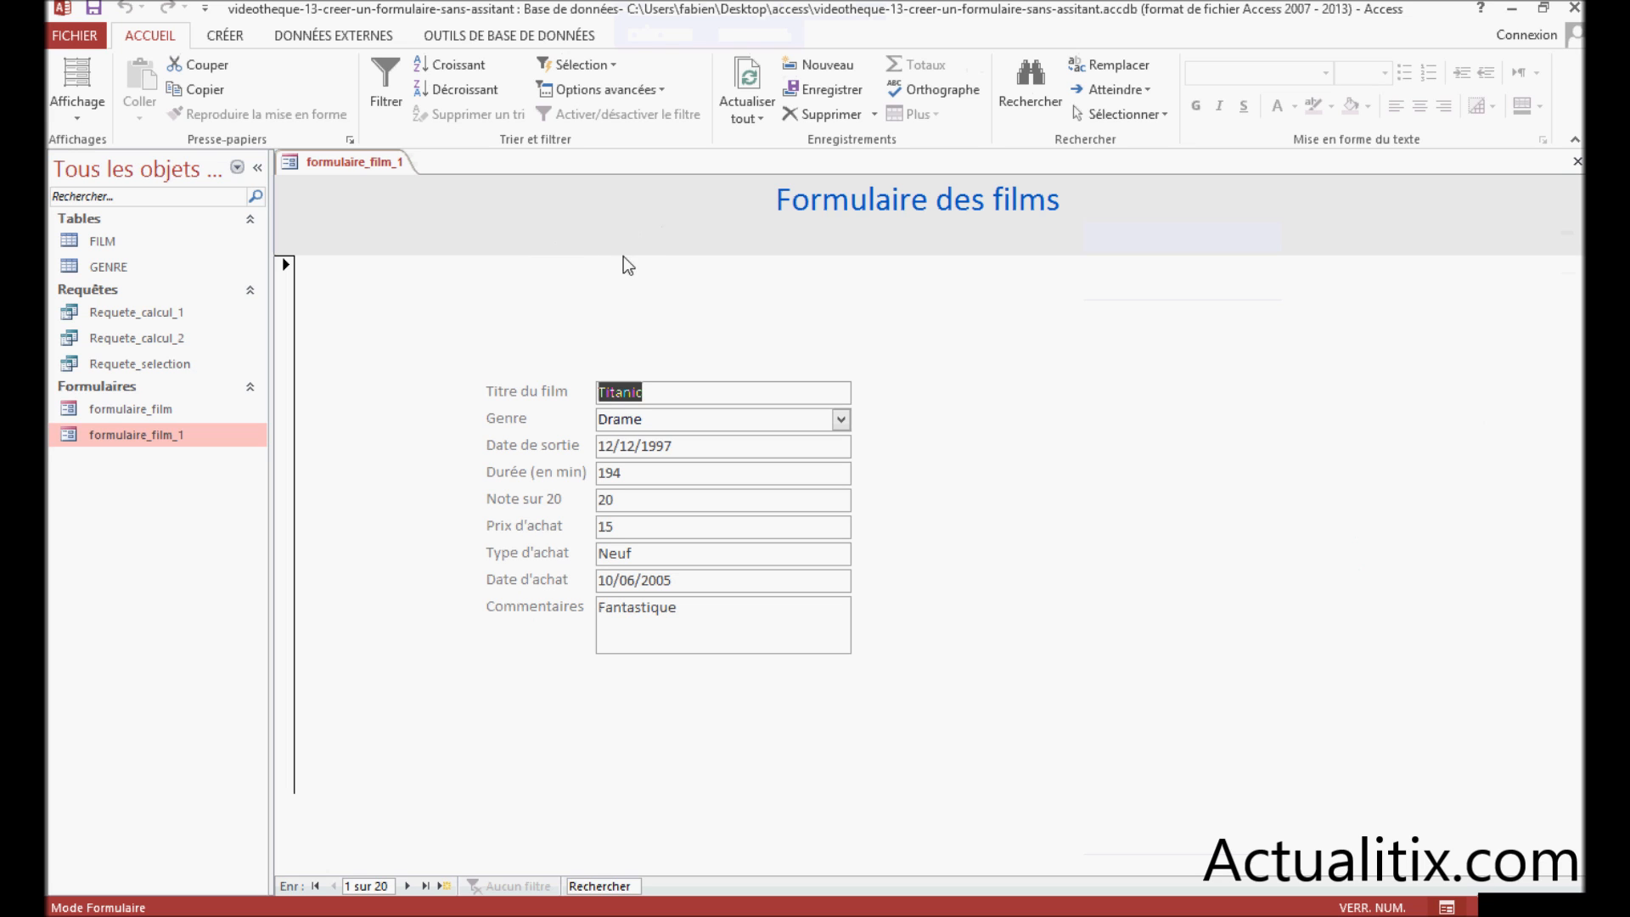
{"action": "left_click", "coordinate": [77, 109]}
{"action": "left_click", "coordinate": [124, 299]}
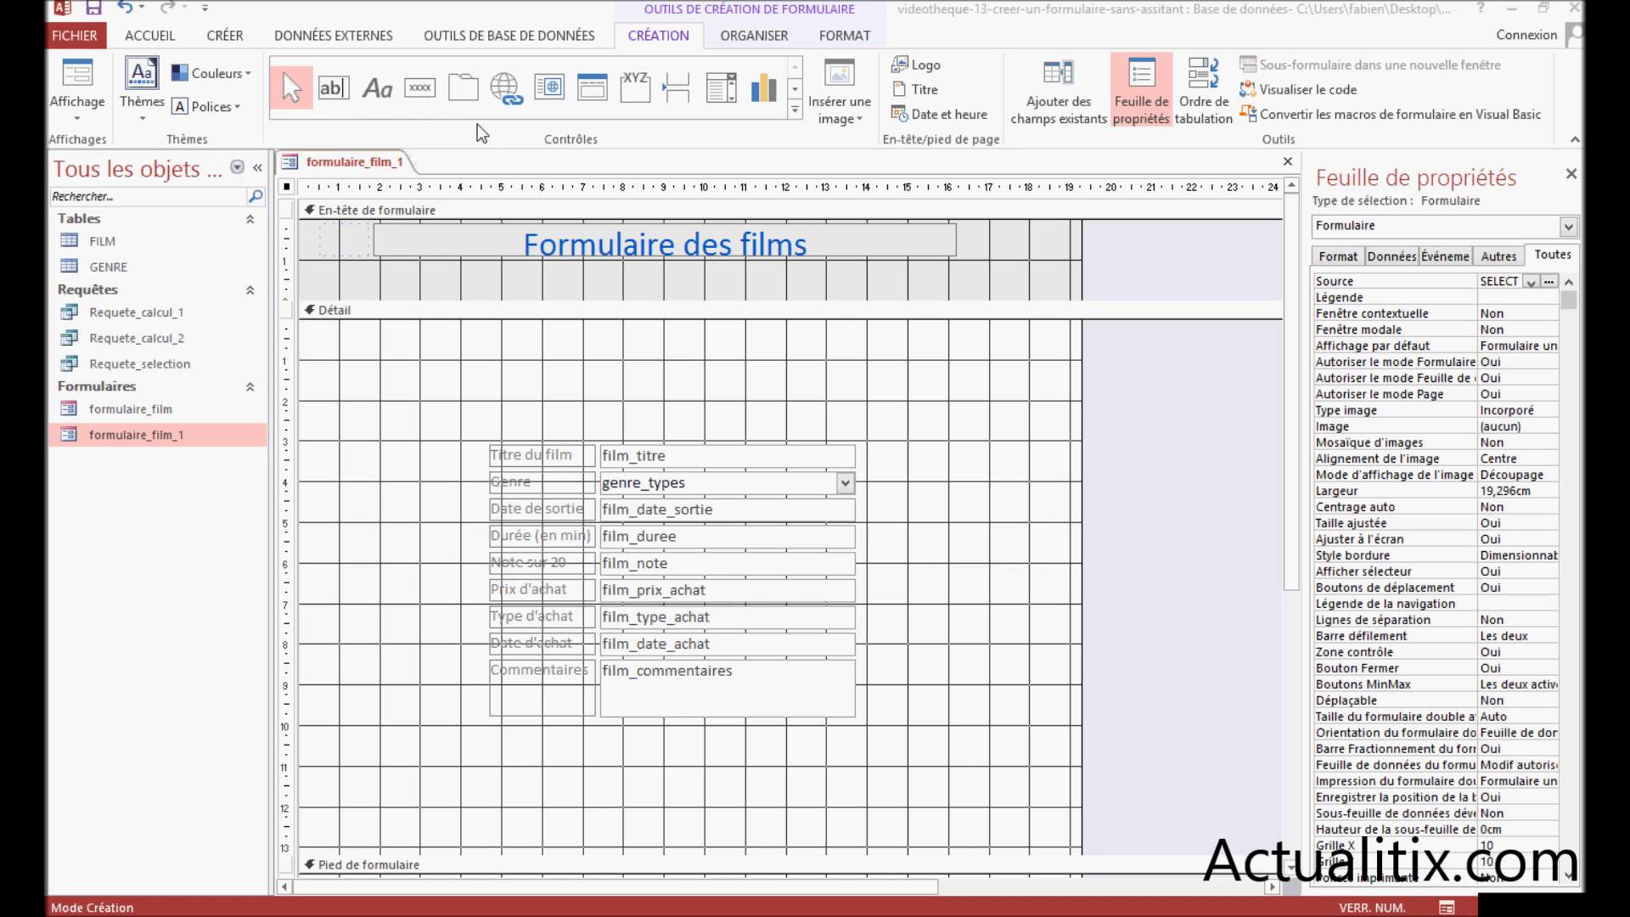
Place a 1 cm square command button below the fields, with the Premier enregistrement navigation action and the Atteindre premier image
{"action": "left_click", "coordinate": [419, 88]}
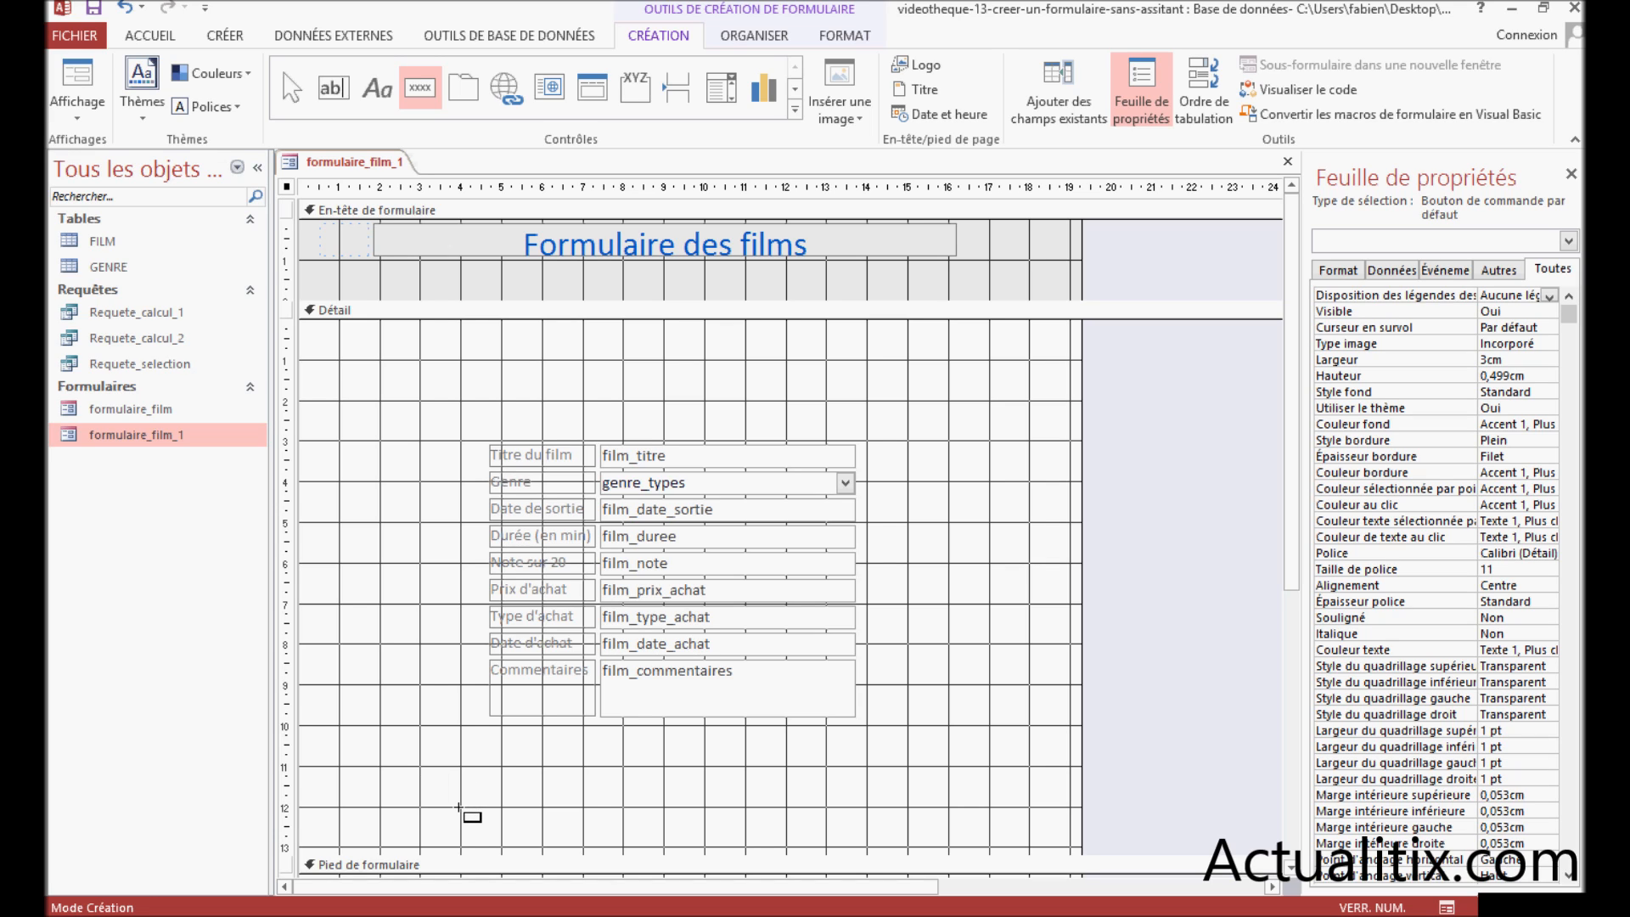
{"action": "left_click_drag", "start_coordinate": [459, 806], "coordinate": [460, 807]}
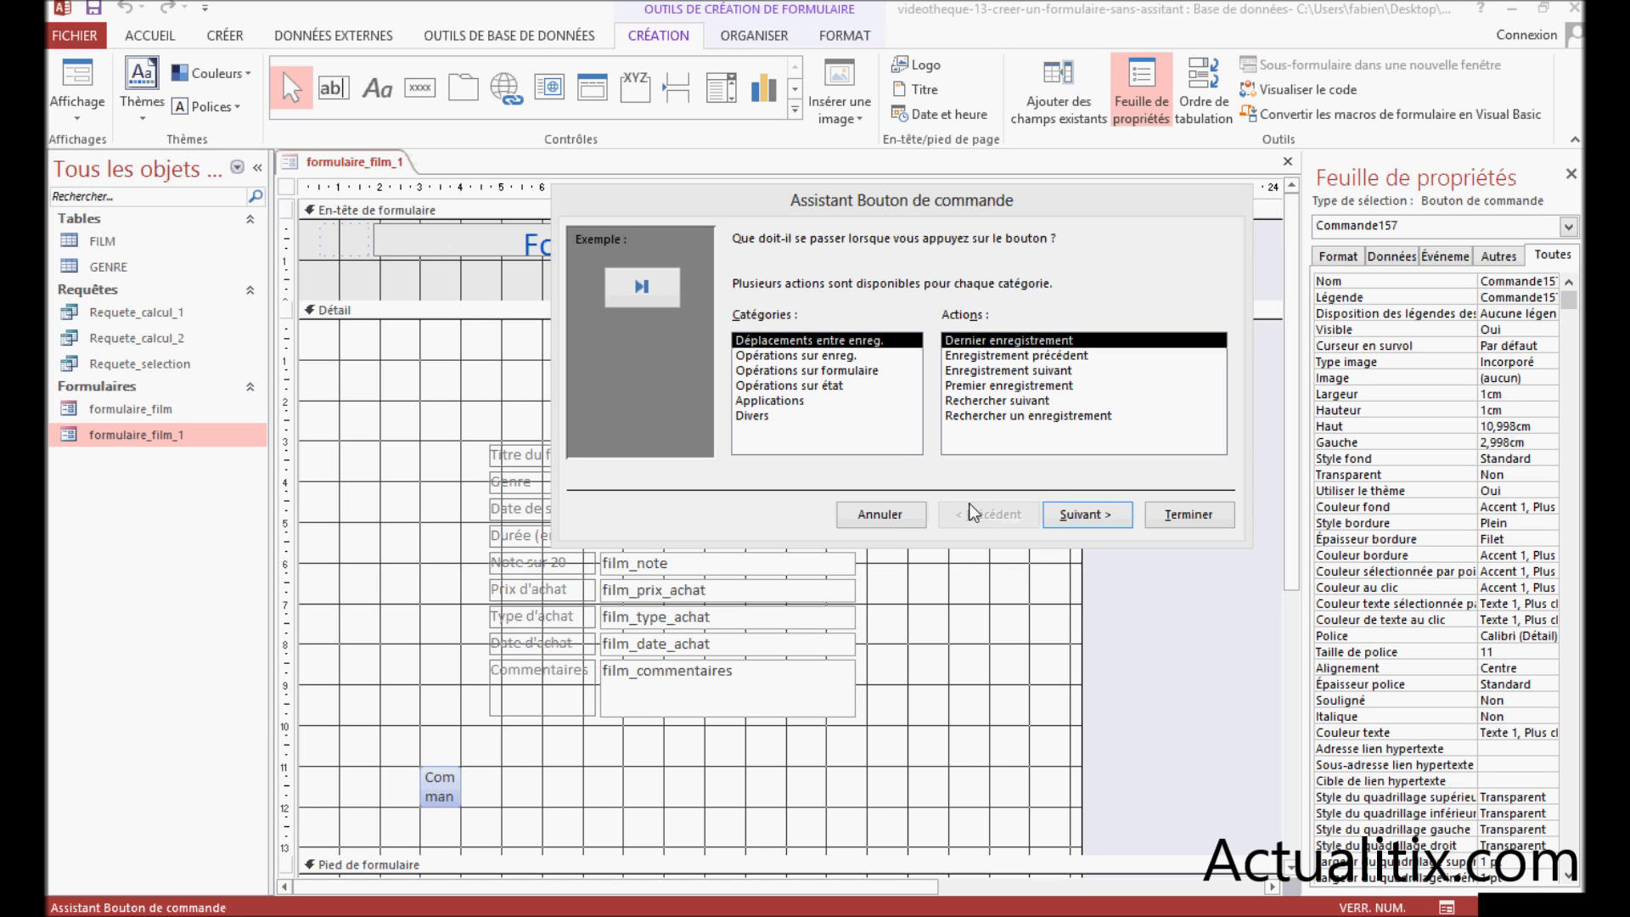
{"action": "left_click", "coordinate": [1004, 387]}
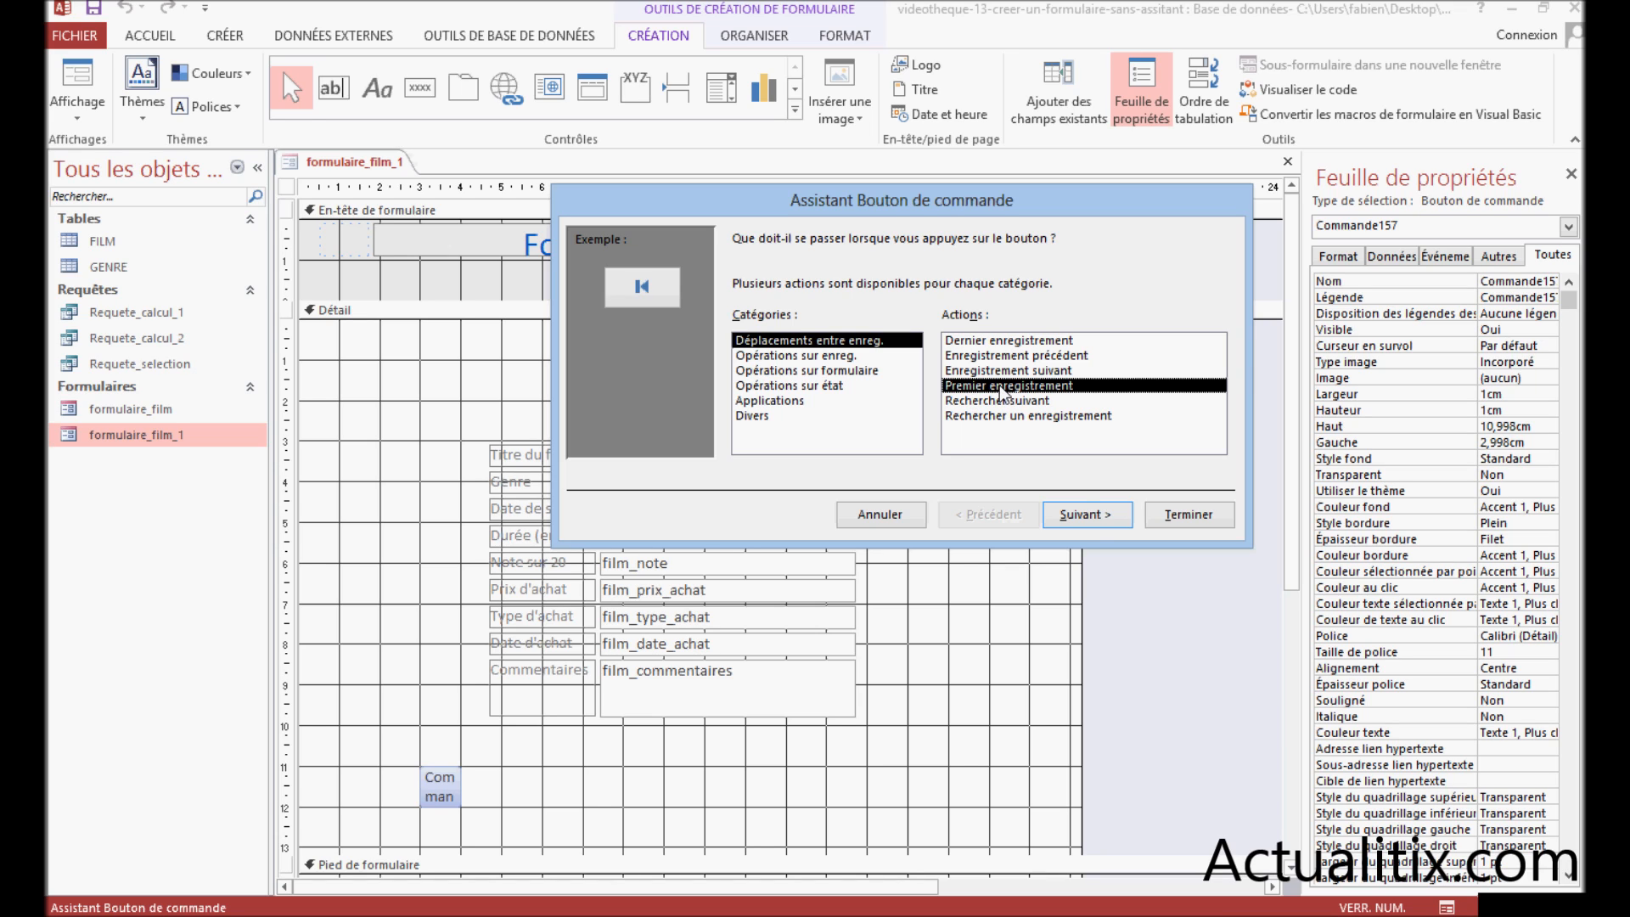
{"action": "left_click", "coordinate": [1087, 513]}
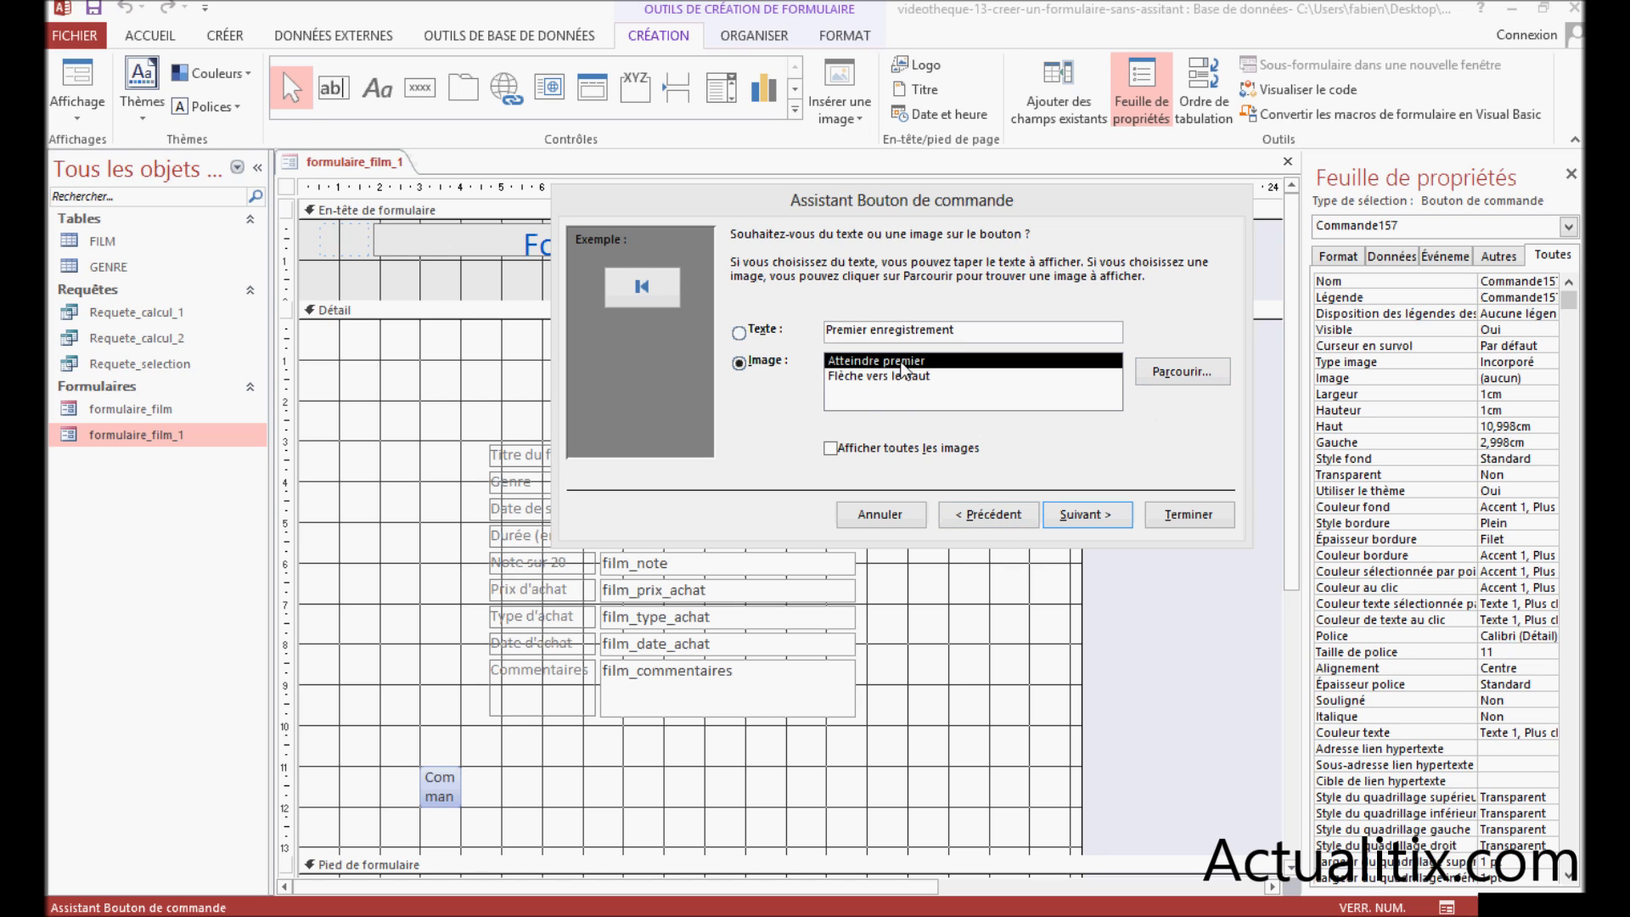
{"action": "left_click", "coordinate": [1073, 517]}
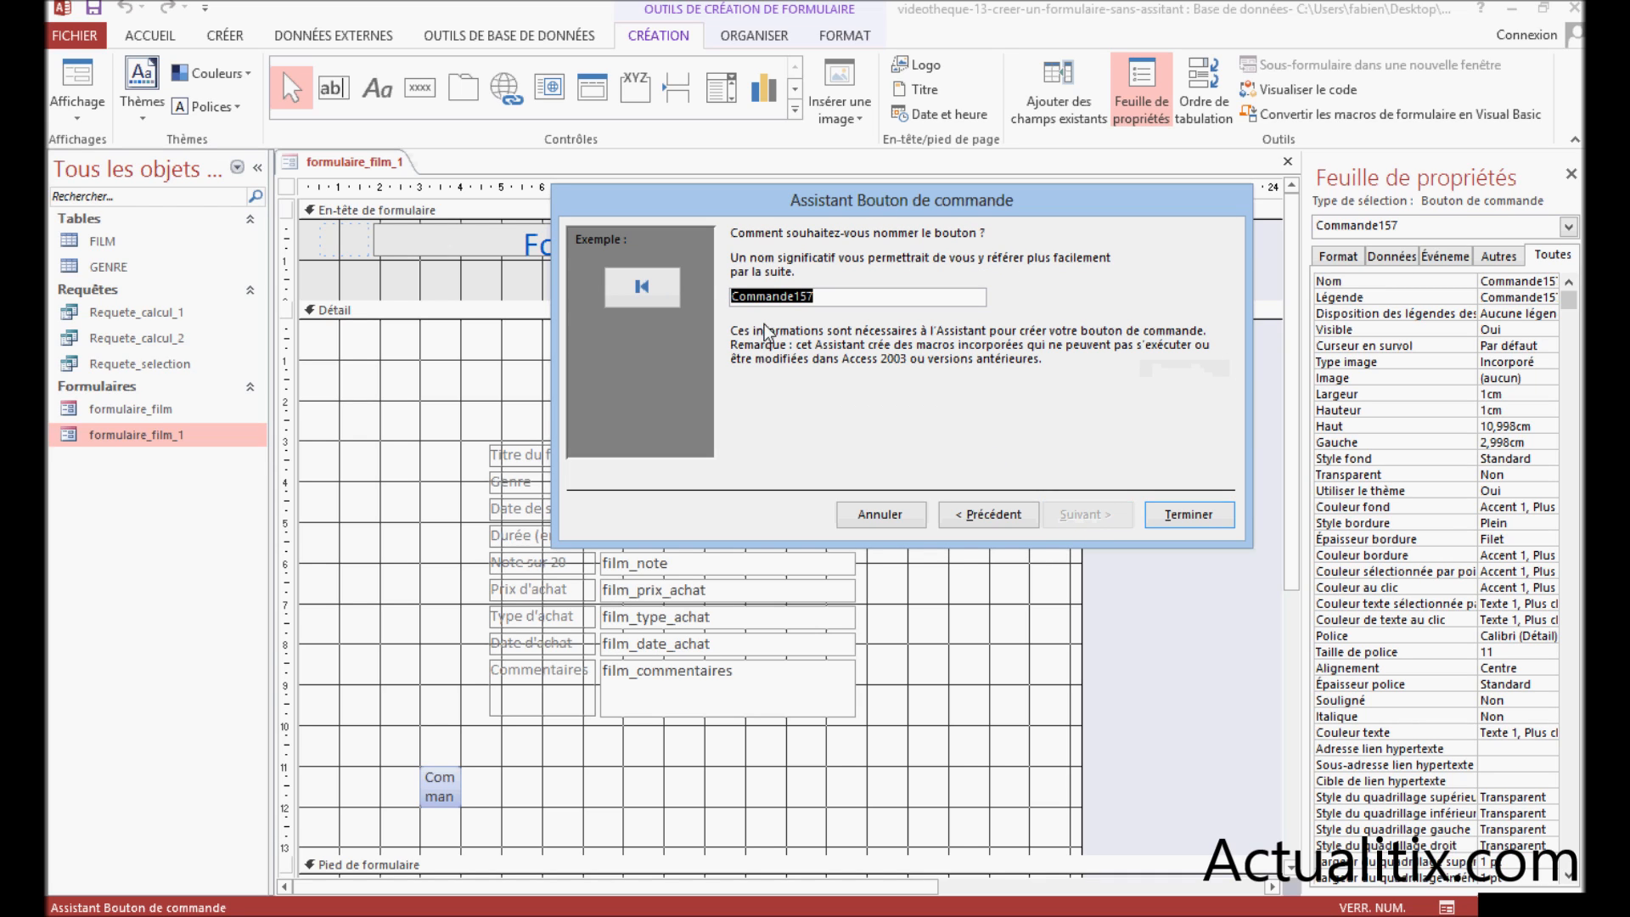
Name the first-record button premier_enregistrement and finish the command button wizard
{"action": "left_click", "coordinate": [822, 297]}
{"action": "left_click_drag", "start_coordinate": [822, 297], "coordinate": [667, 299]}
{"action": "type", "text": "prem"}
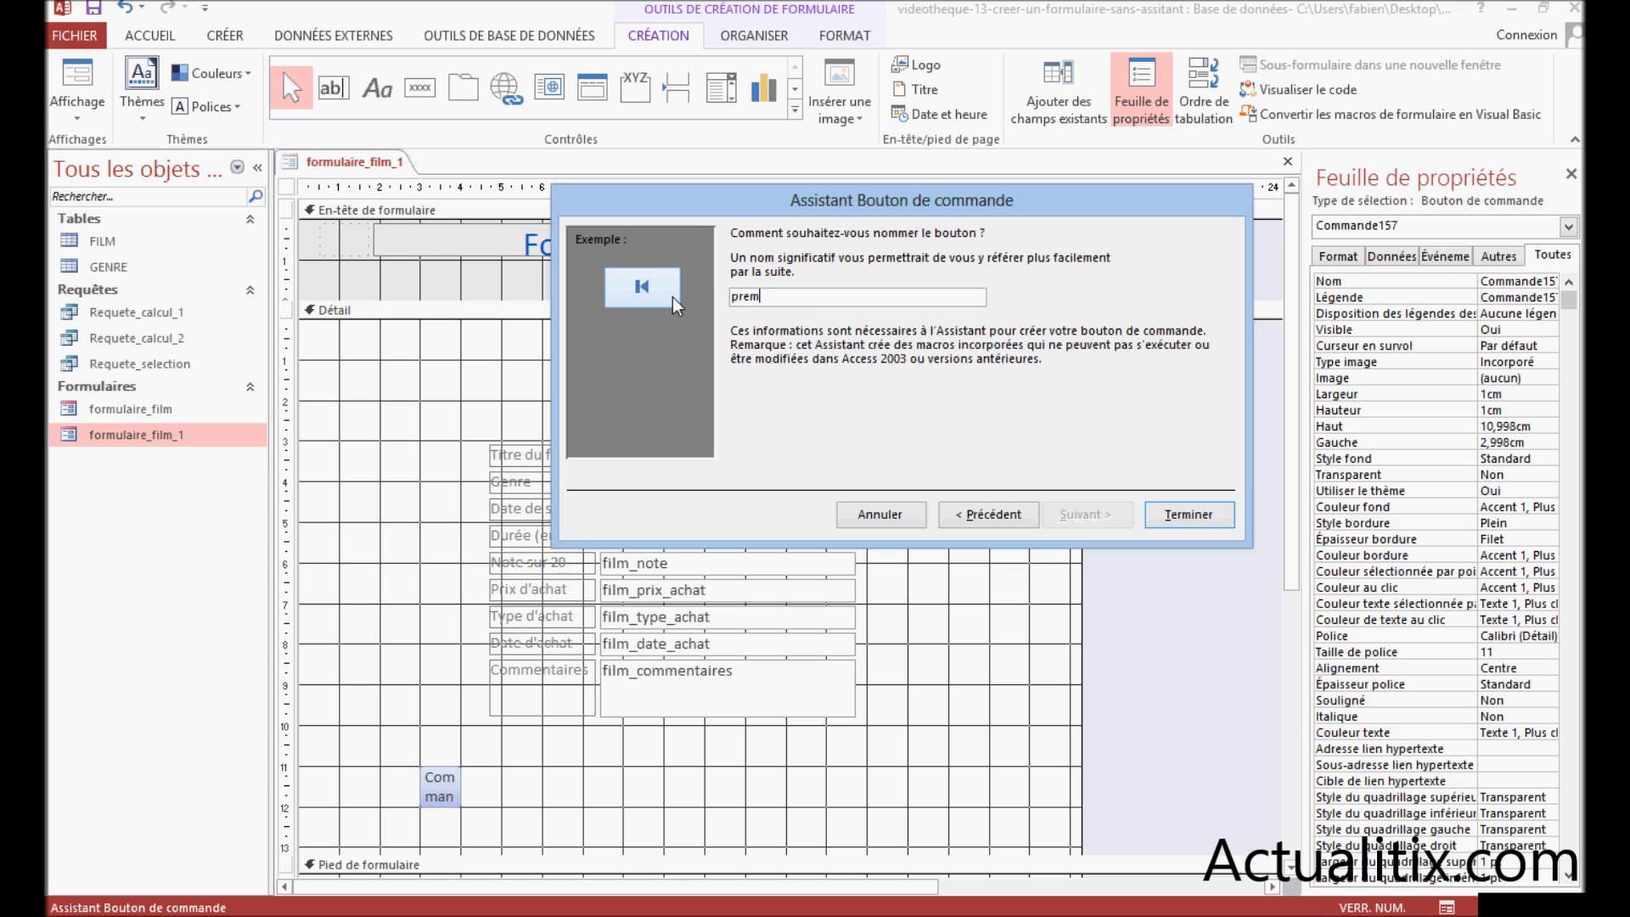
{"action": "type", "text": "ier_enregistrement"}
{"action": "left_click", "coordinate": [1189, 515]}
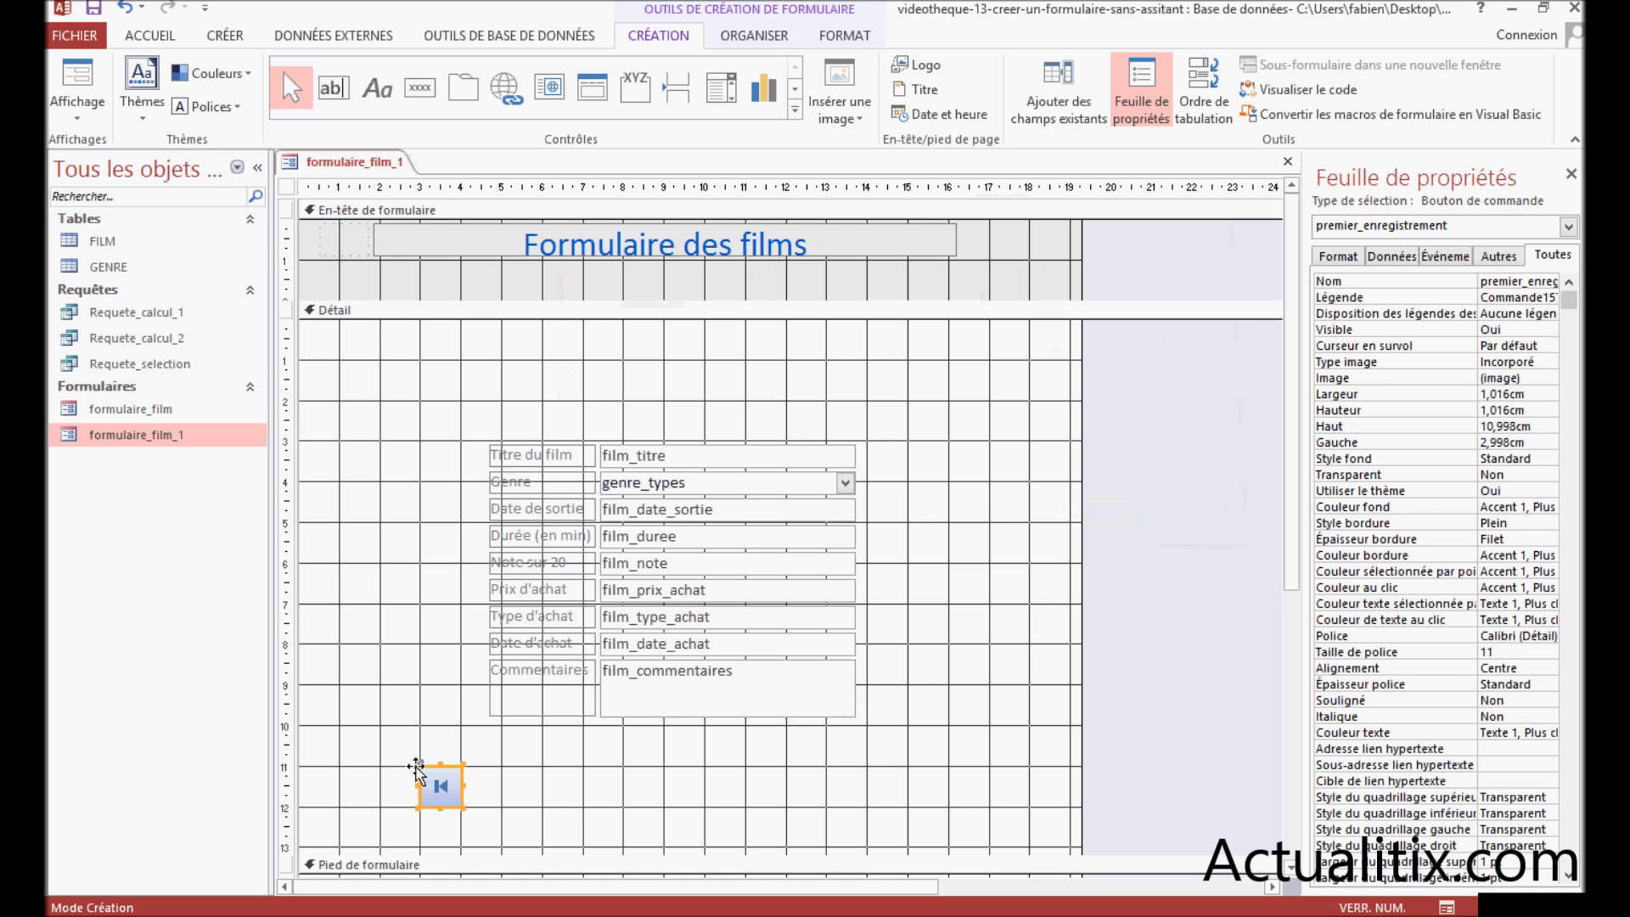
{"action": "left_click", "coordinate": [486, 756]}
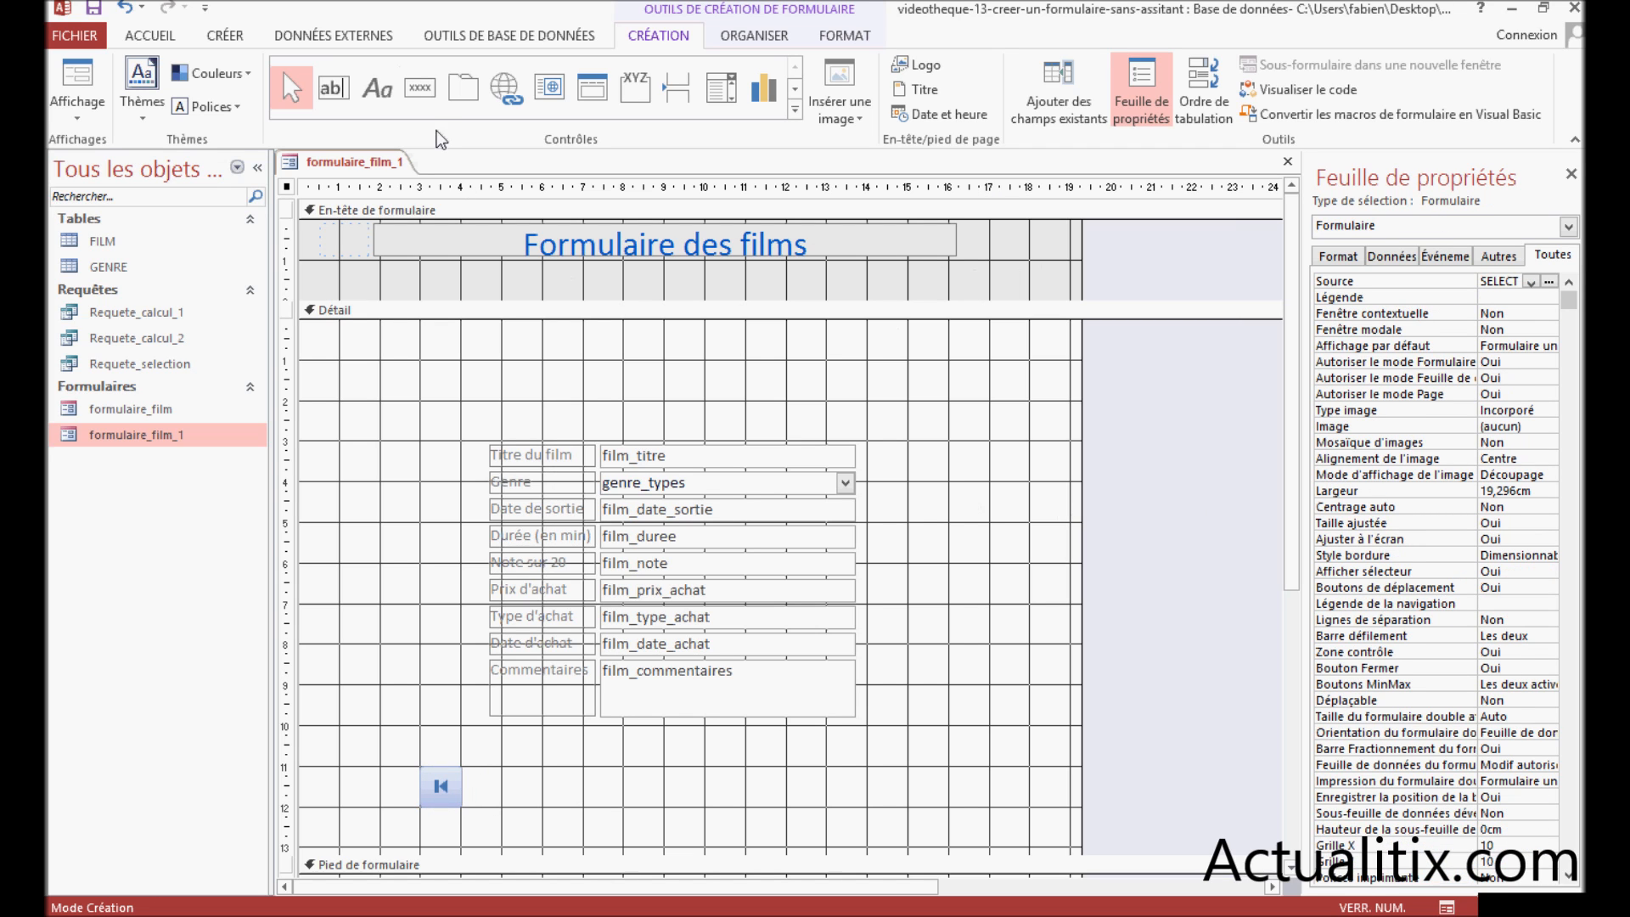
Add a command button about 1 cm square beside the first-record button, with the Enregistrement précédent action and the default image and name
{"action": "left_click", "coordinate": [421, 90]}
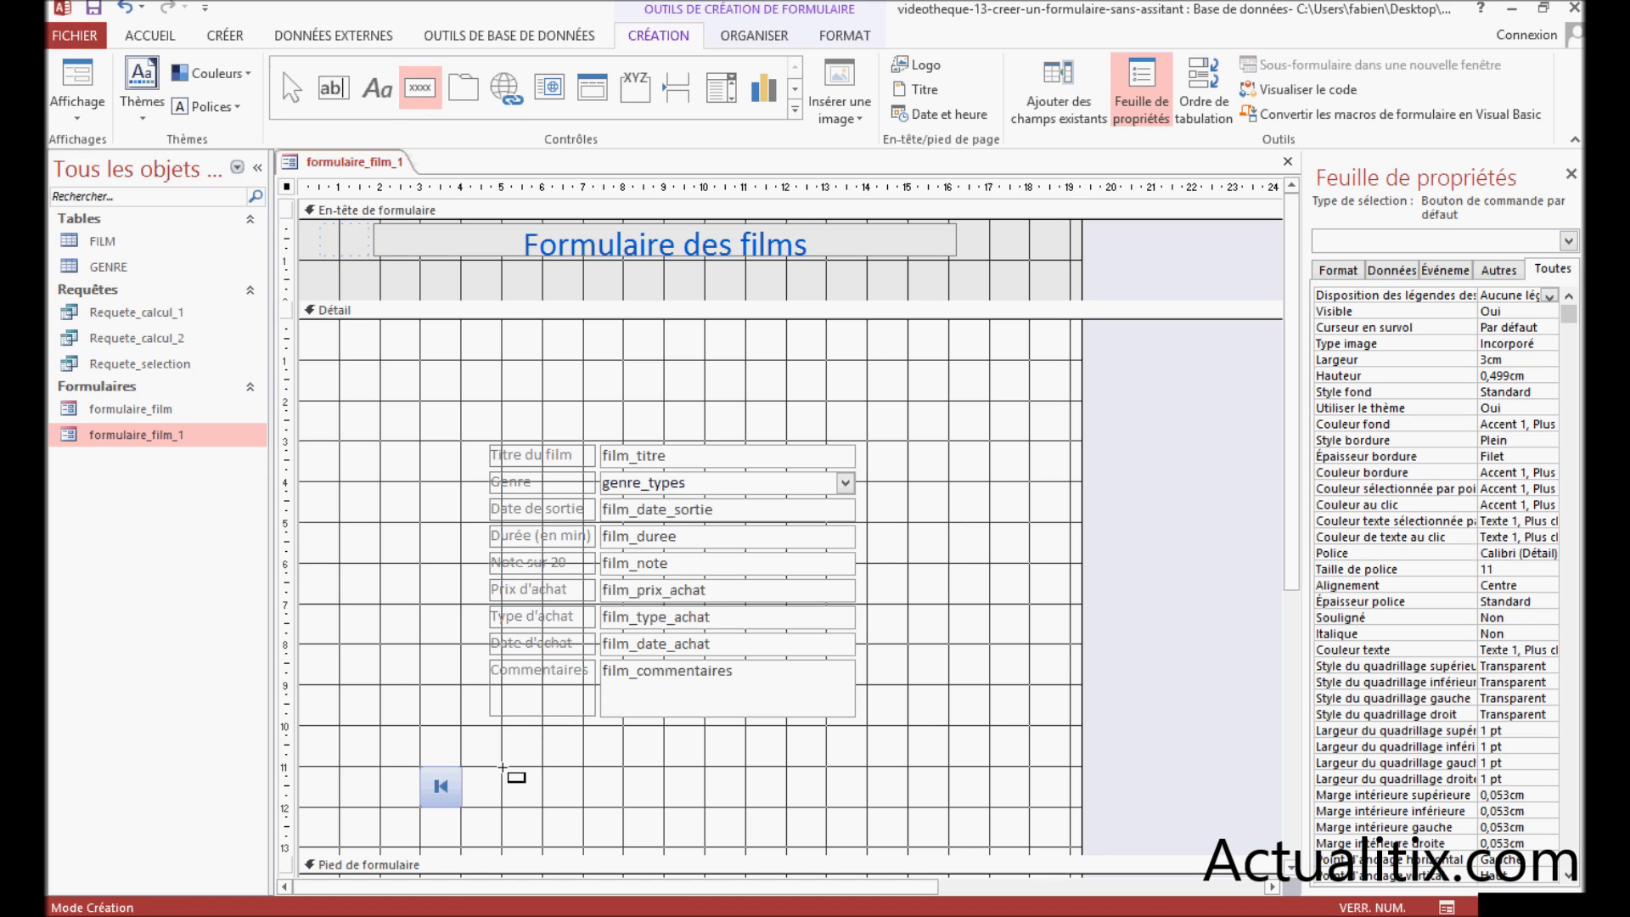
{"action": "mouse_move", "coordinate": [501, 766]}
{"action": "left_mouse_down"}
{"action": "mouse_move", "coordinate": [560, 802]}
{"action": "mouse_move", "coordinate": [543, 807]}
{"action": "left_mouse_up"}
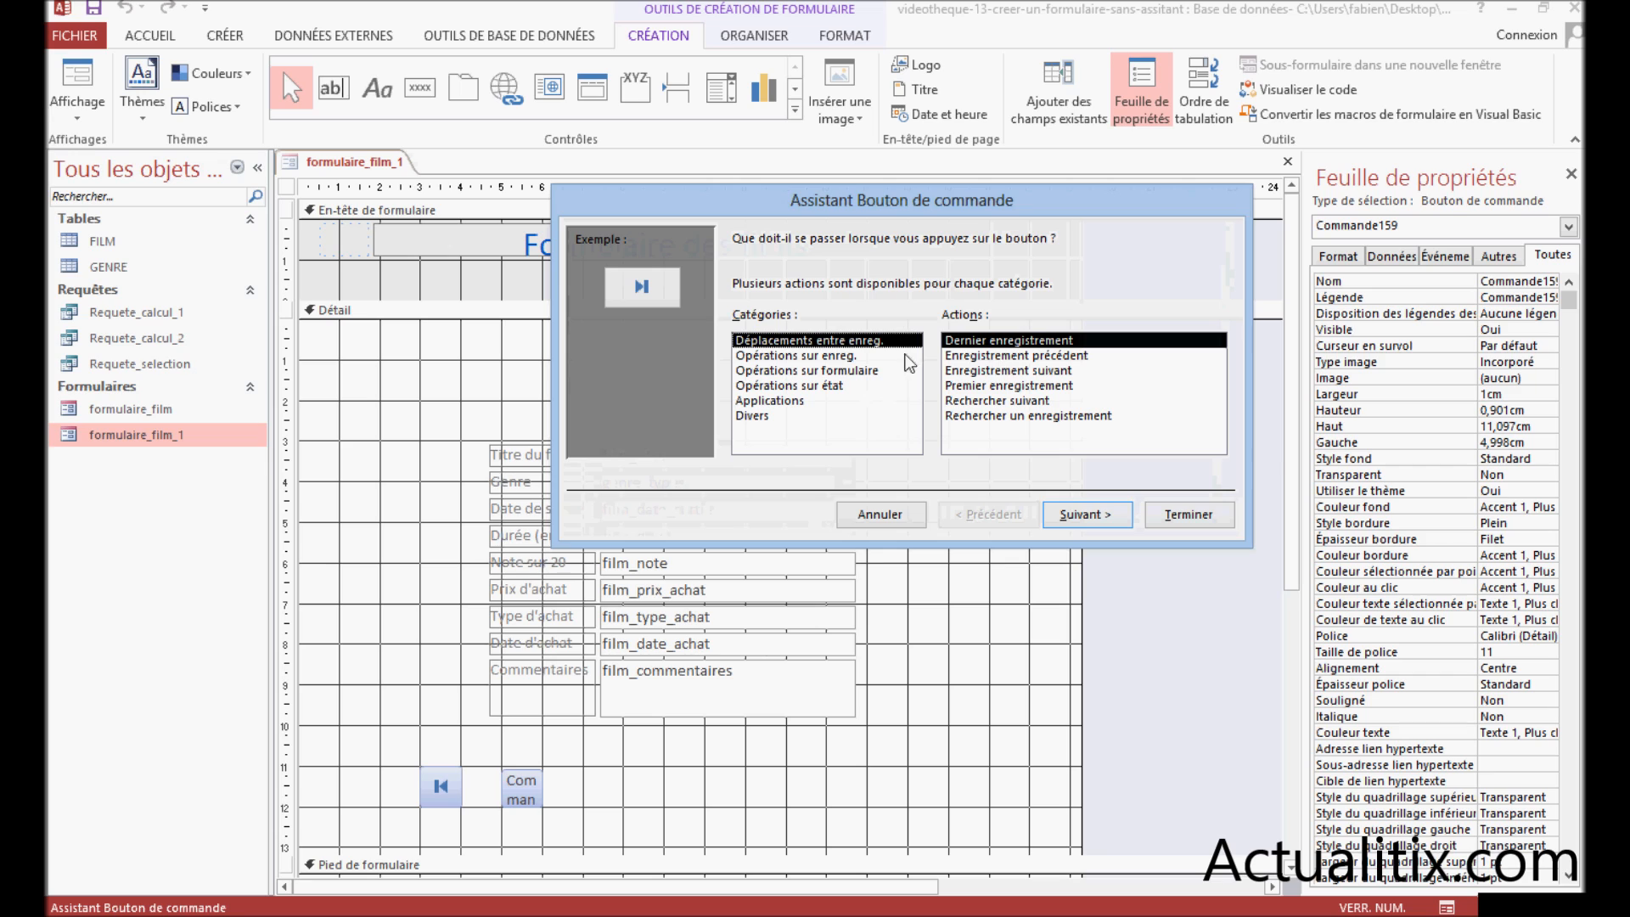
{"action": "left_click", "coordinate": [994, 356]}
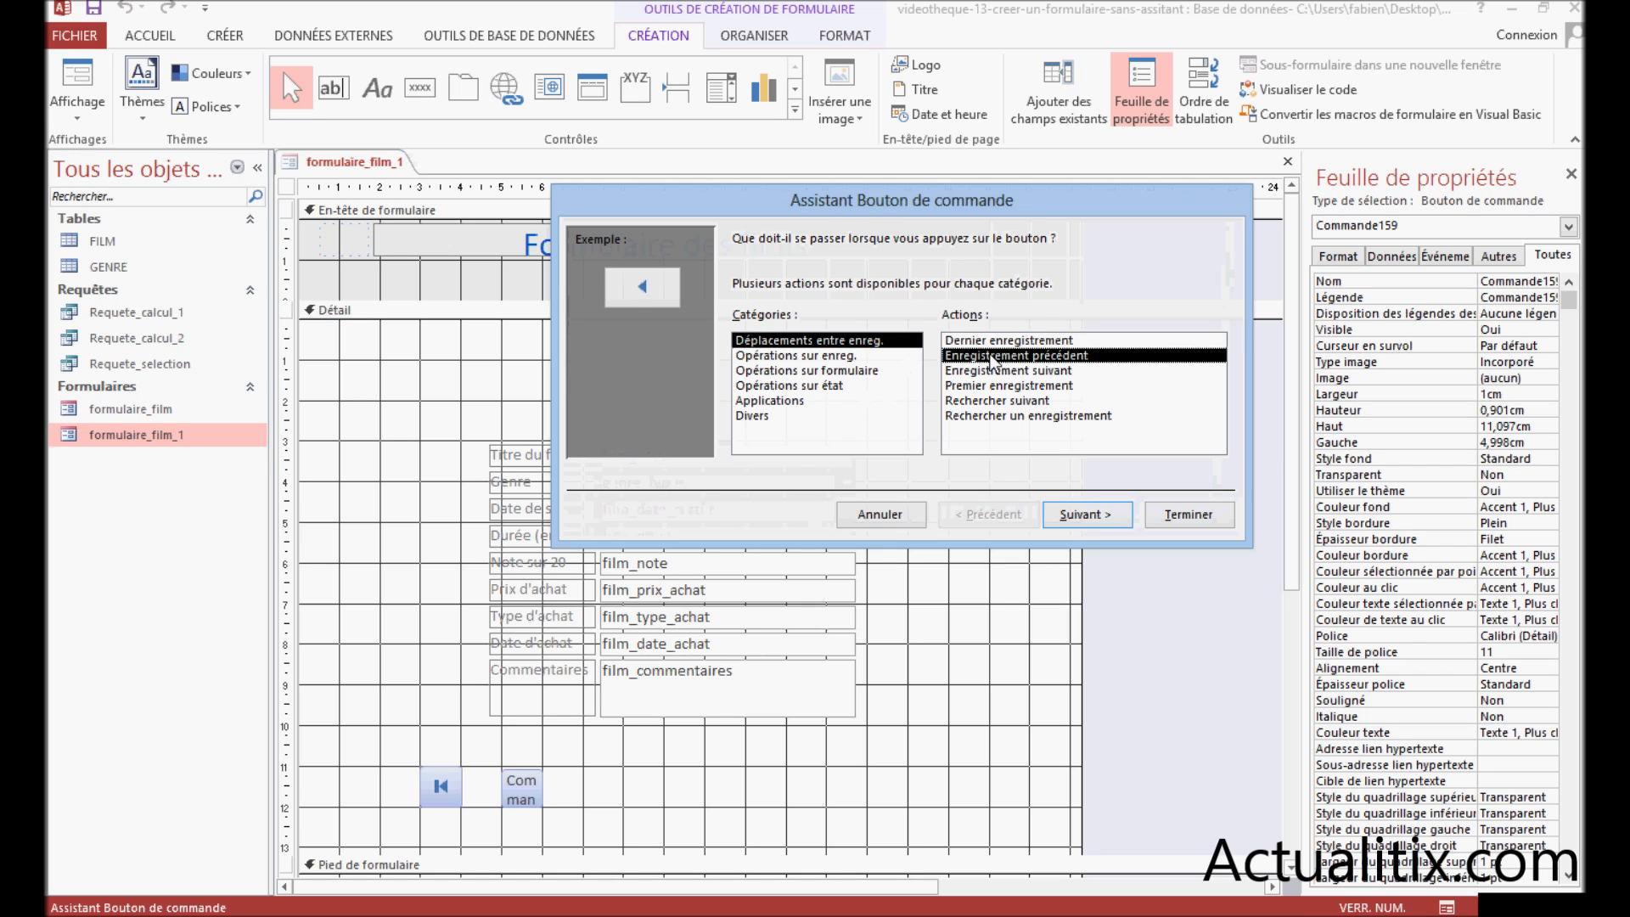
{"action": "left_click", "coordinate": [1088, 521]}
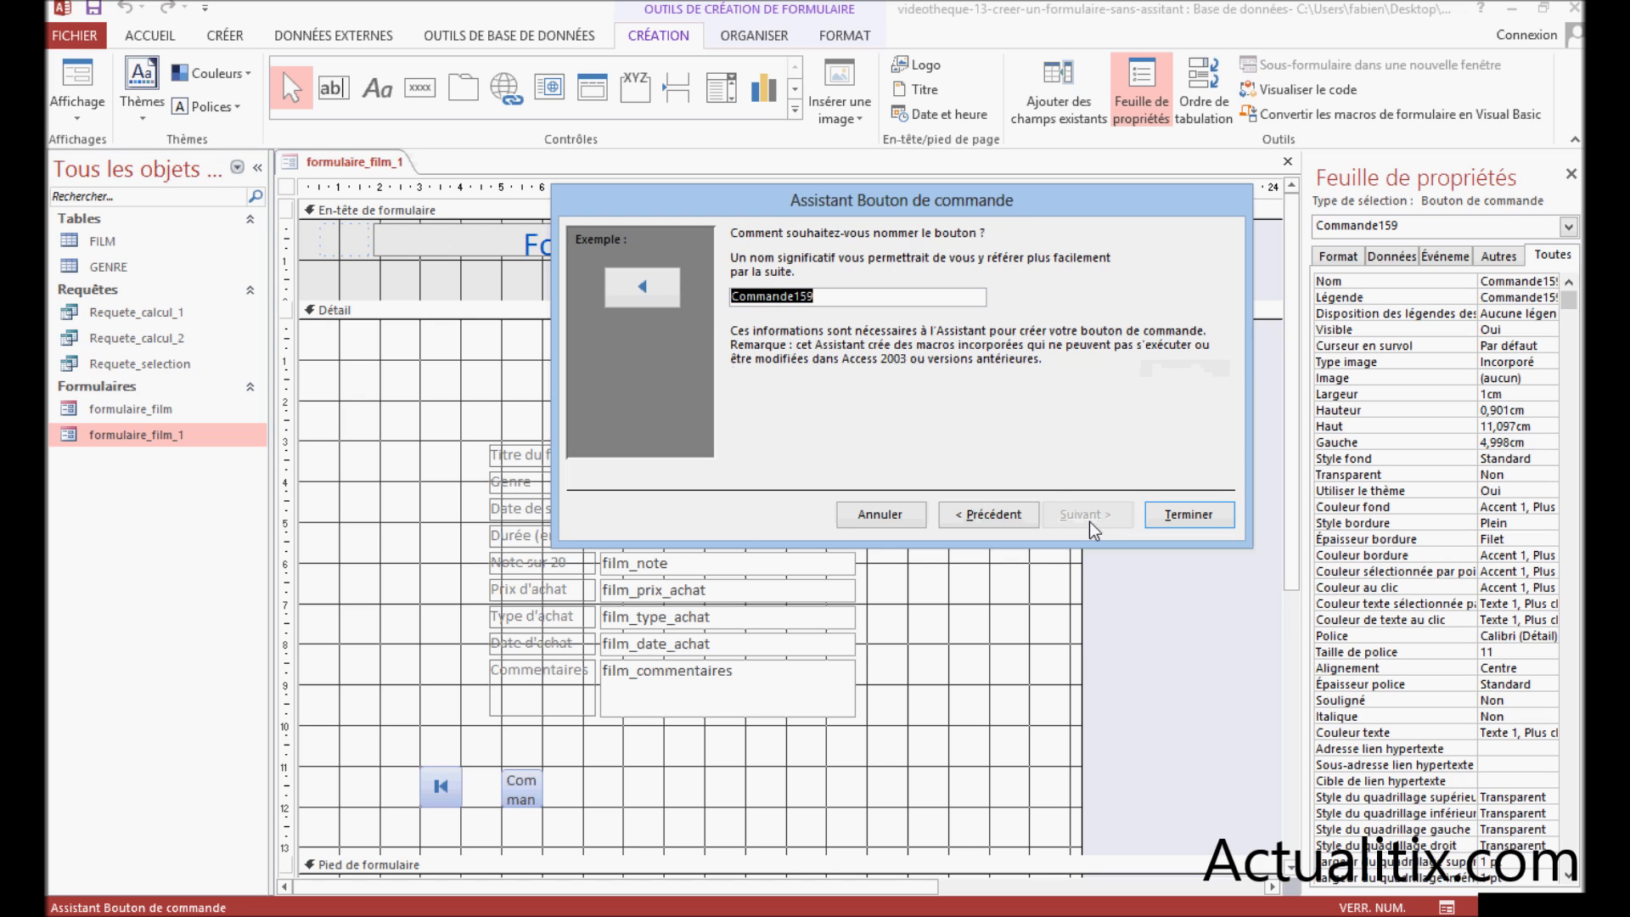
{"action": "left_click", "coordinate": [1168, 516]}
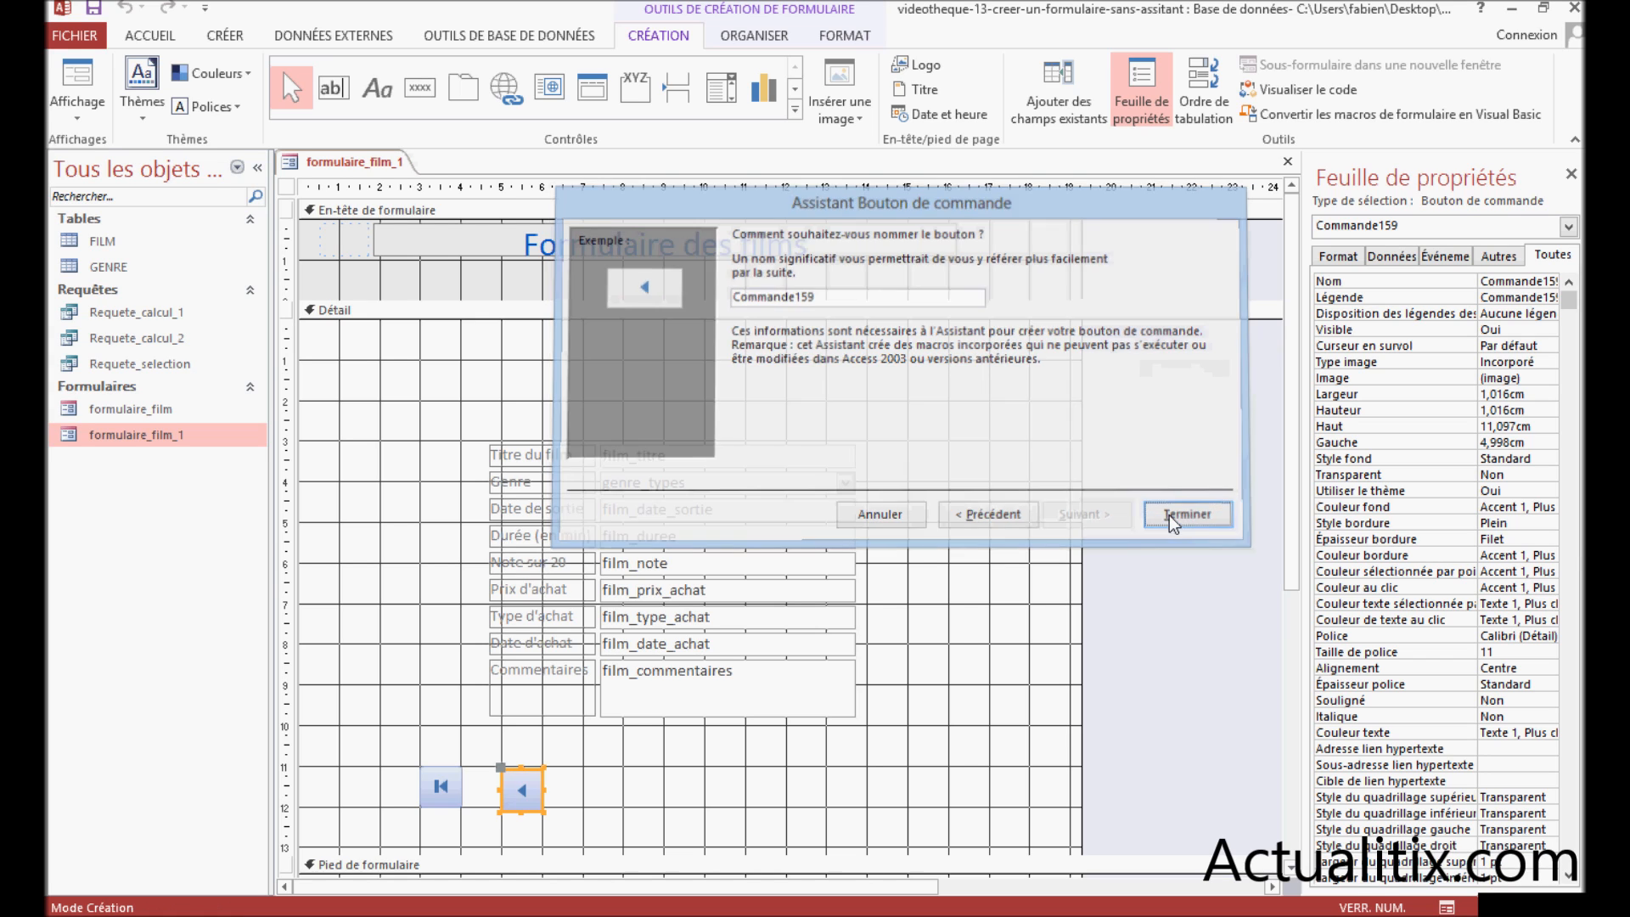
Adjust the upper and lower edges of the previous-record button to line up with the first-record button
{"action": "left_click_drag", "start_coordinate": [520, 768], "coordinate": [521, 765]}
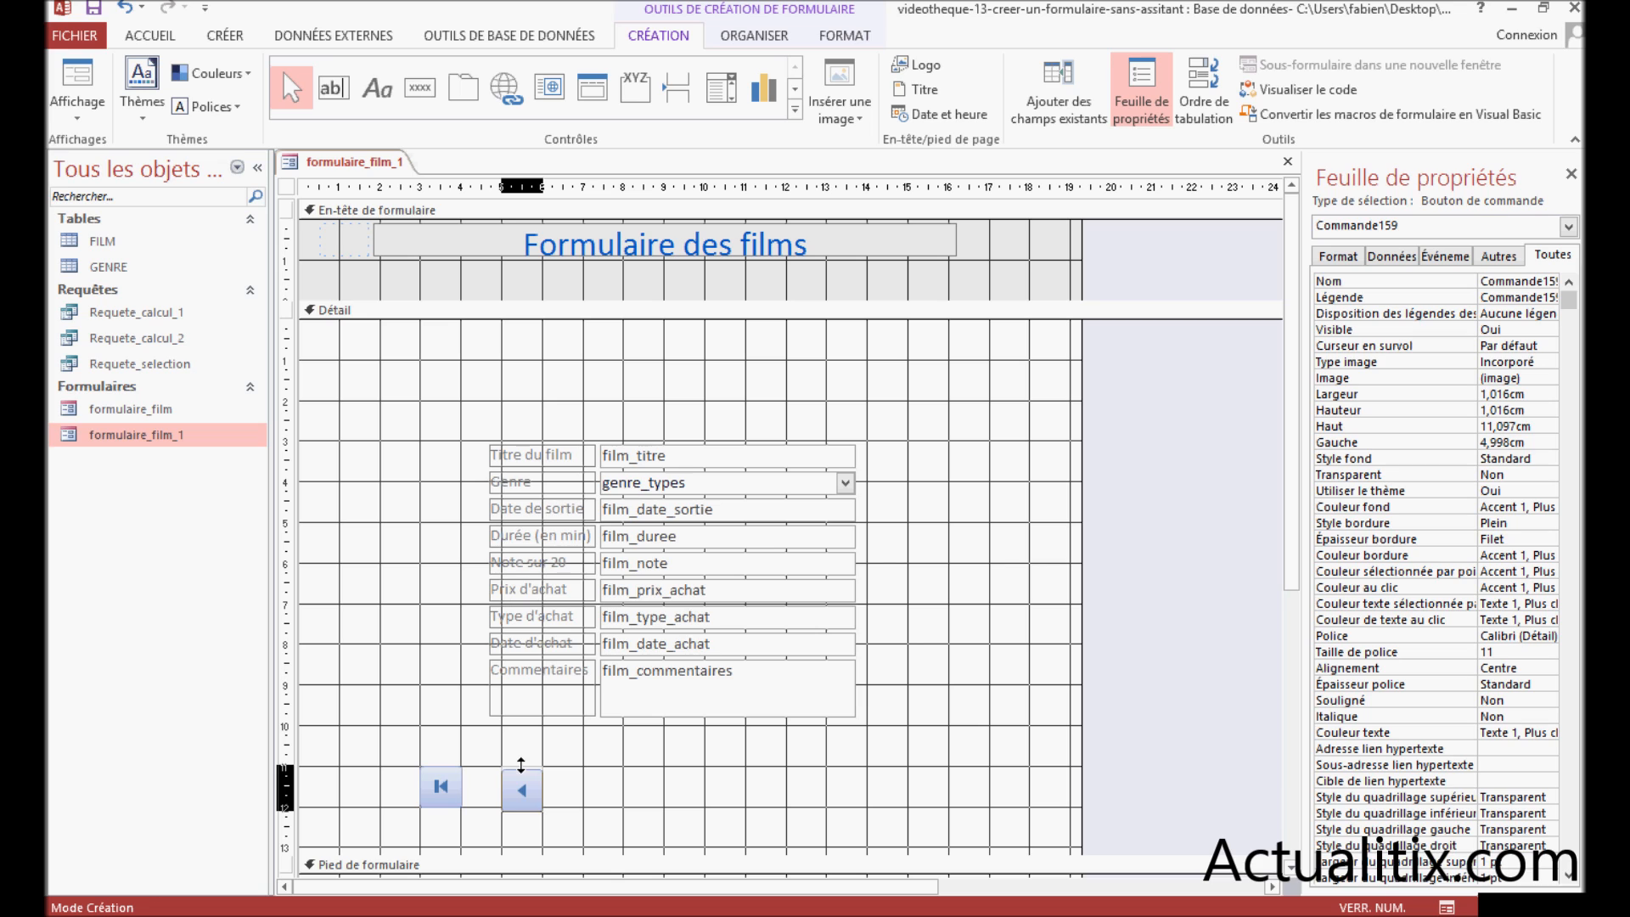
{"action": "left_click", "coordinate": [670, 793]}
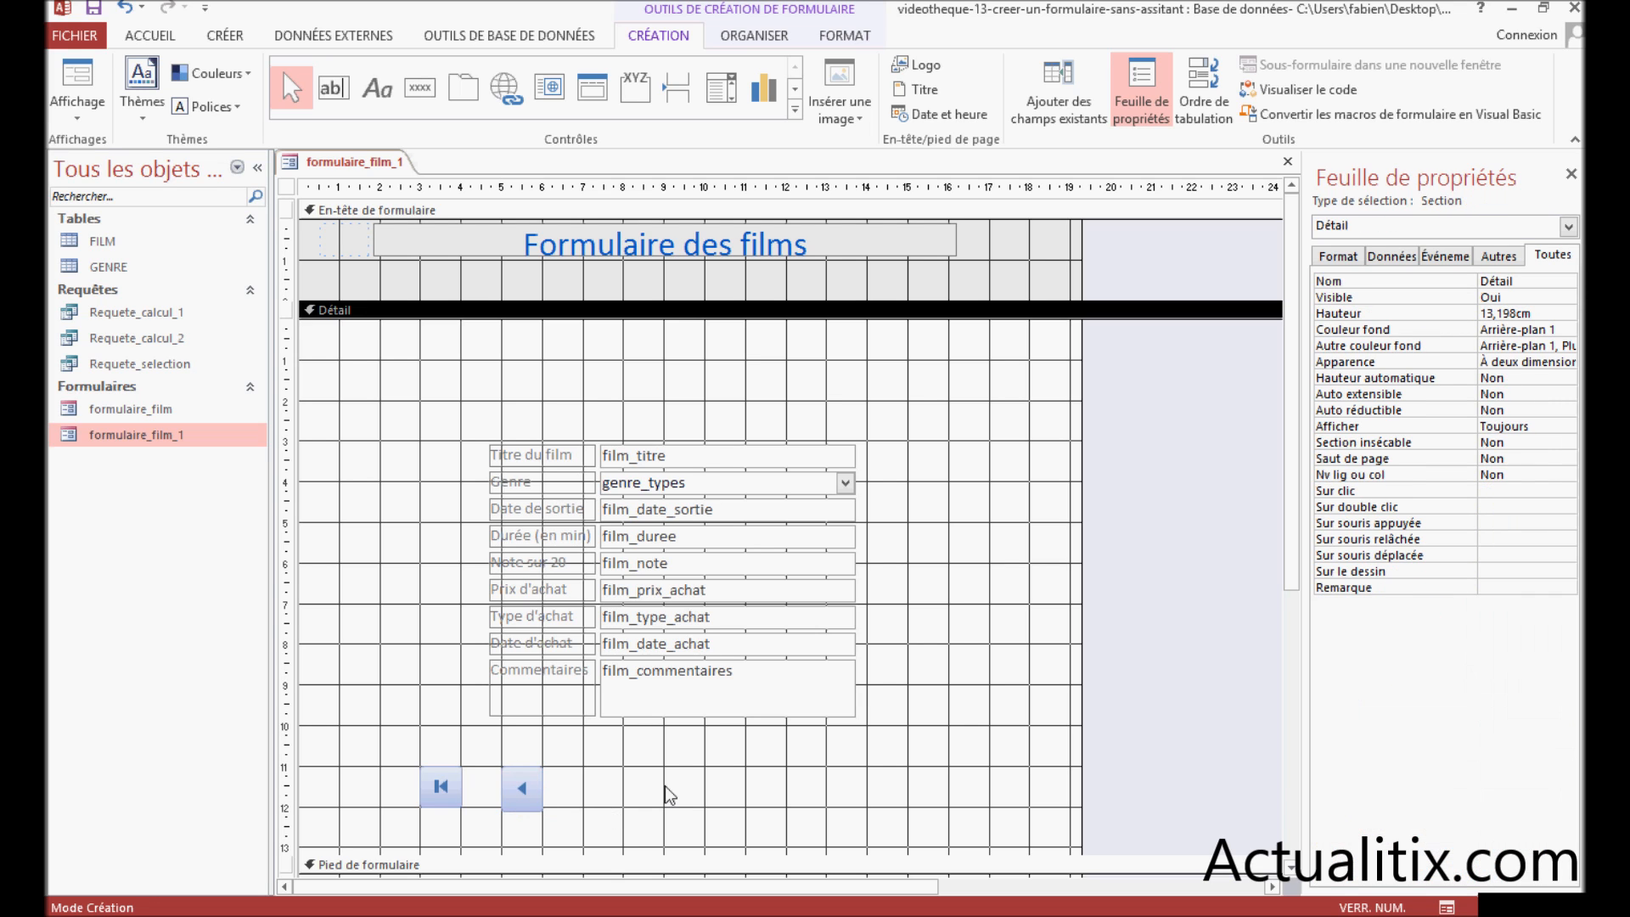
{"action": "left_click", "coordinate": [528, 802]}
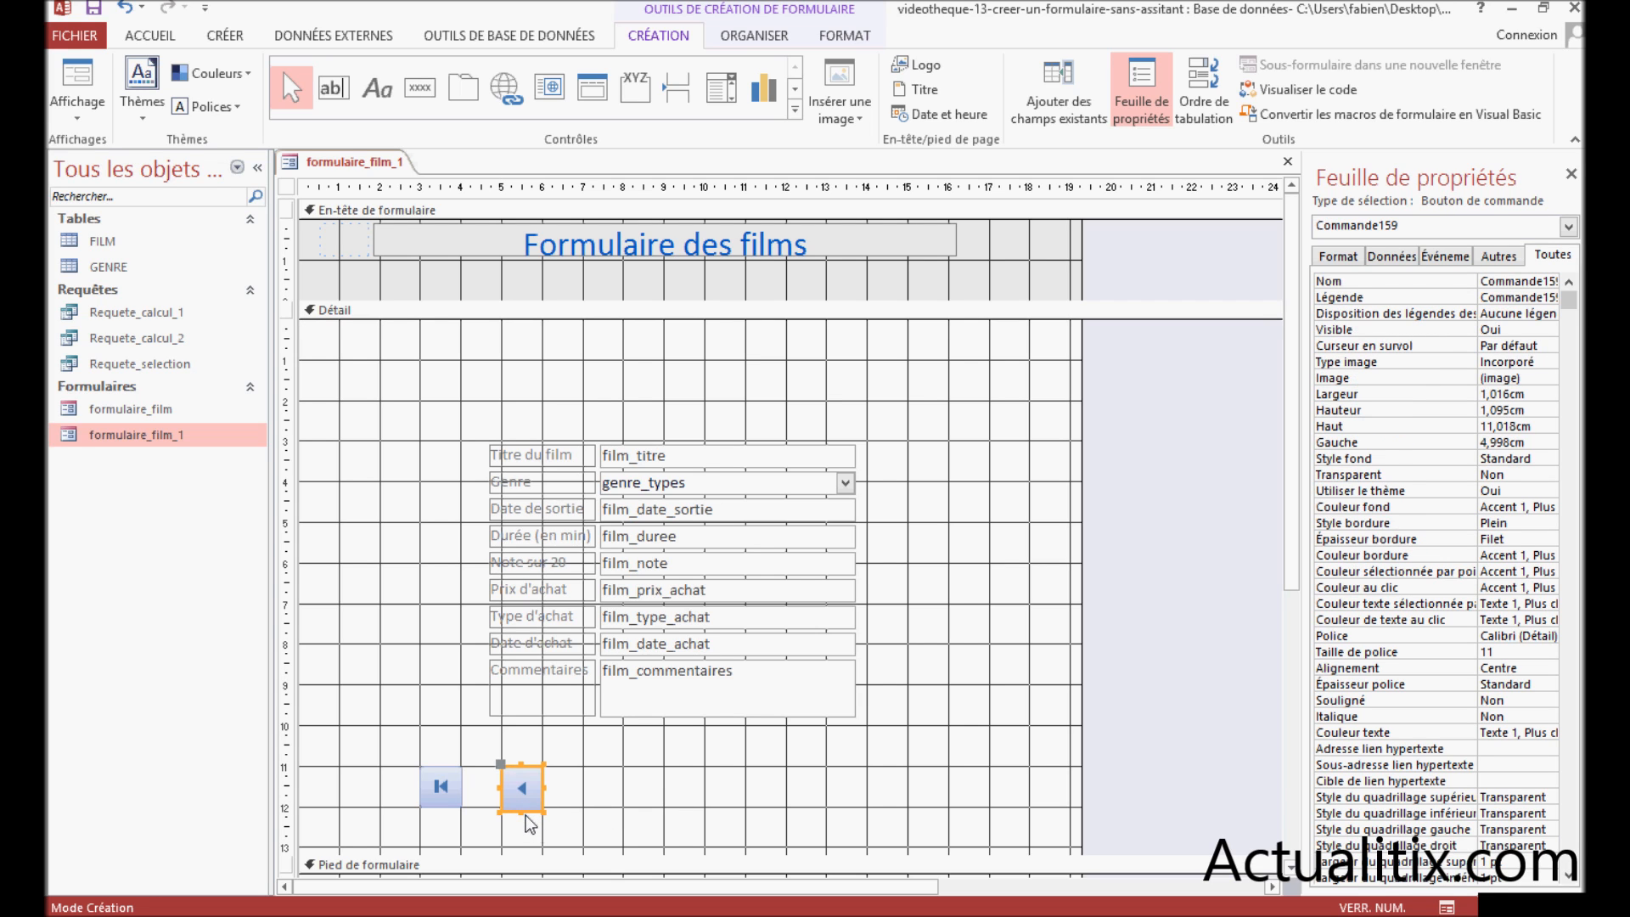
{"action": "left_click_drag", "start_coordinate": [521, 810], "coordinate": [521, 806]}
{"action": "left_click", "coordinate": [586, 773]}
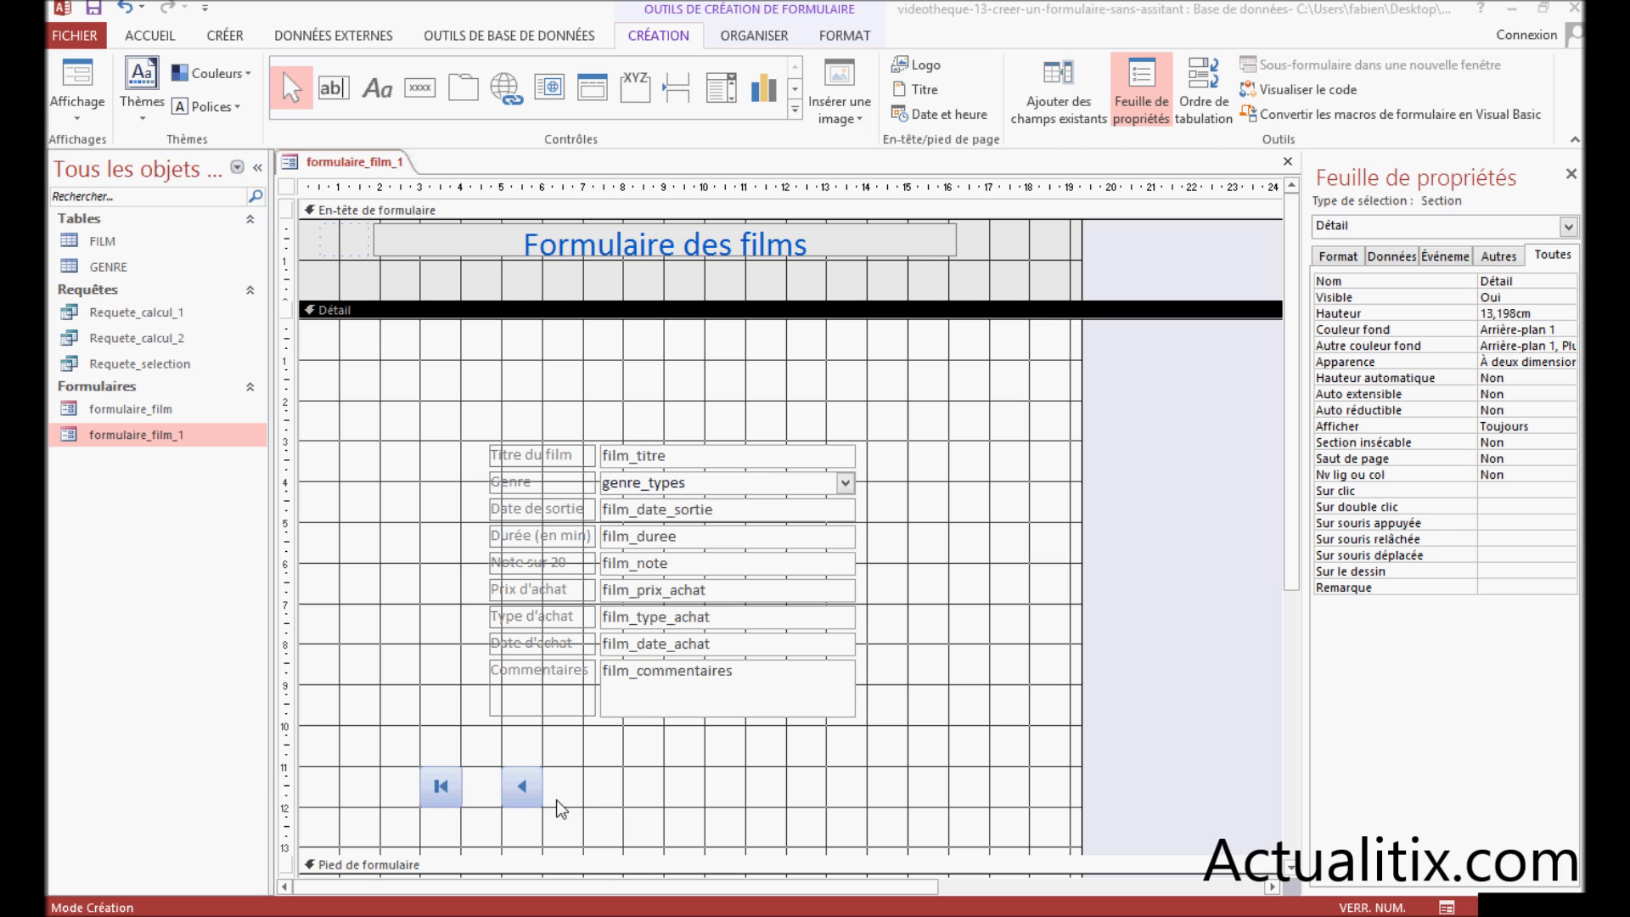
Add a 1 cm square command button after the previous-record button, with the Enregistrement suivant action, Atteindre Suivant image and default name
{"action": "left_click", "coordinate": [414, 94]}
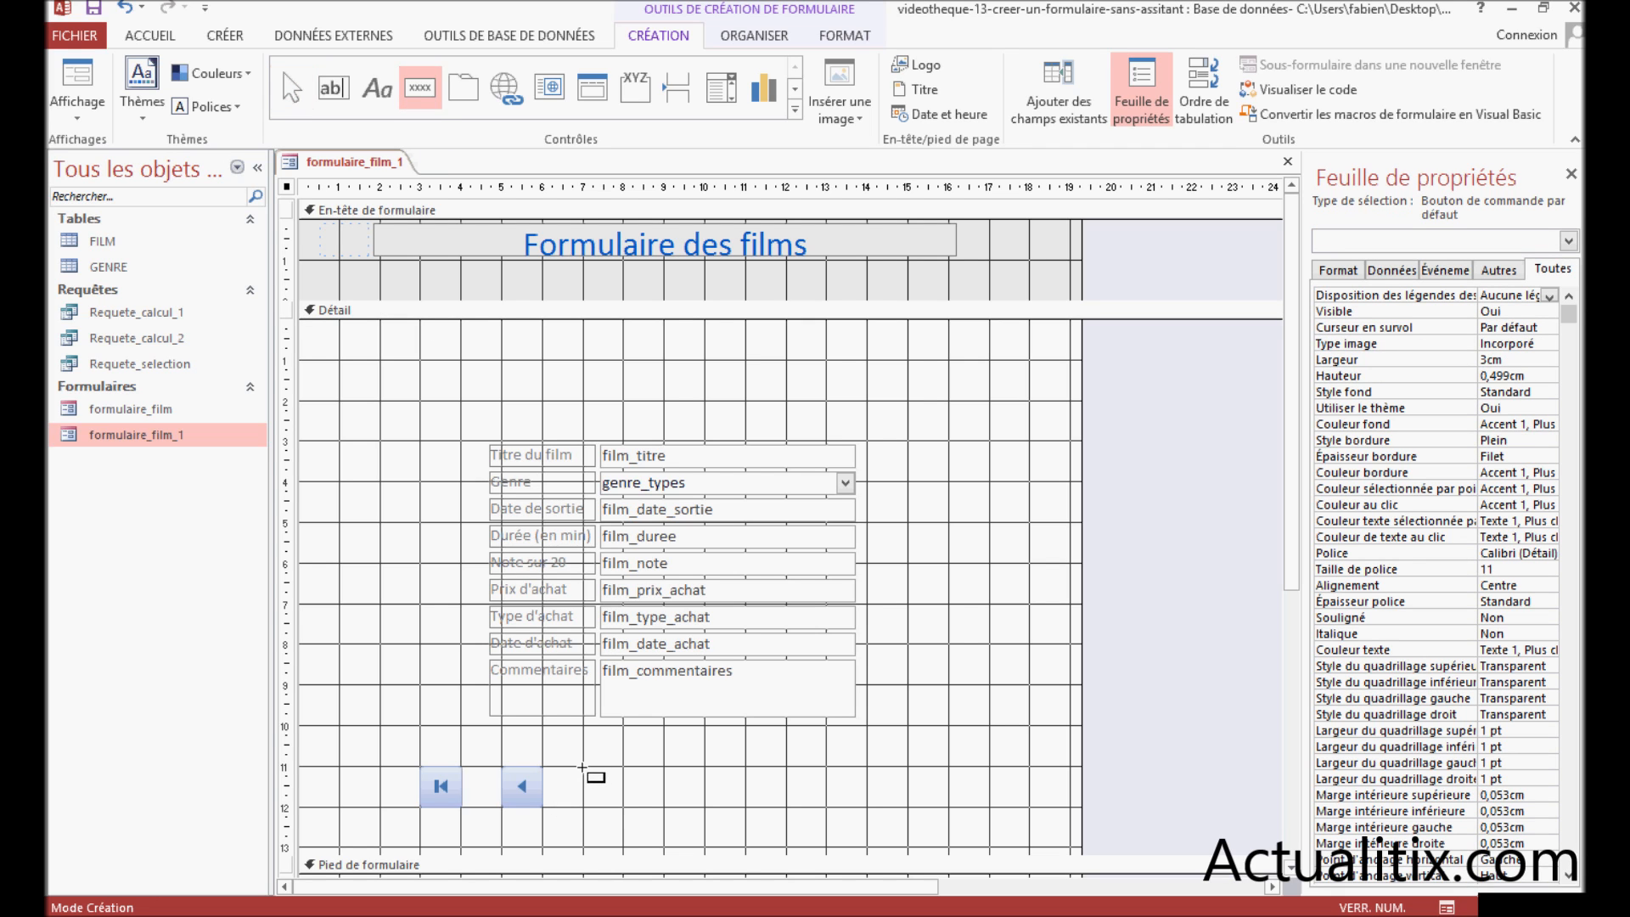
{"action": "left_click_drag", "start_coordinate": [582, 768], "coordinate": [623, 804]}
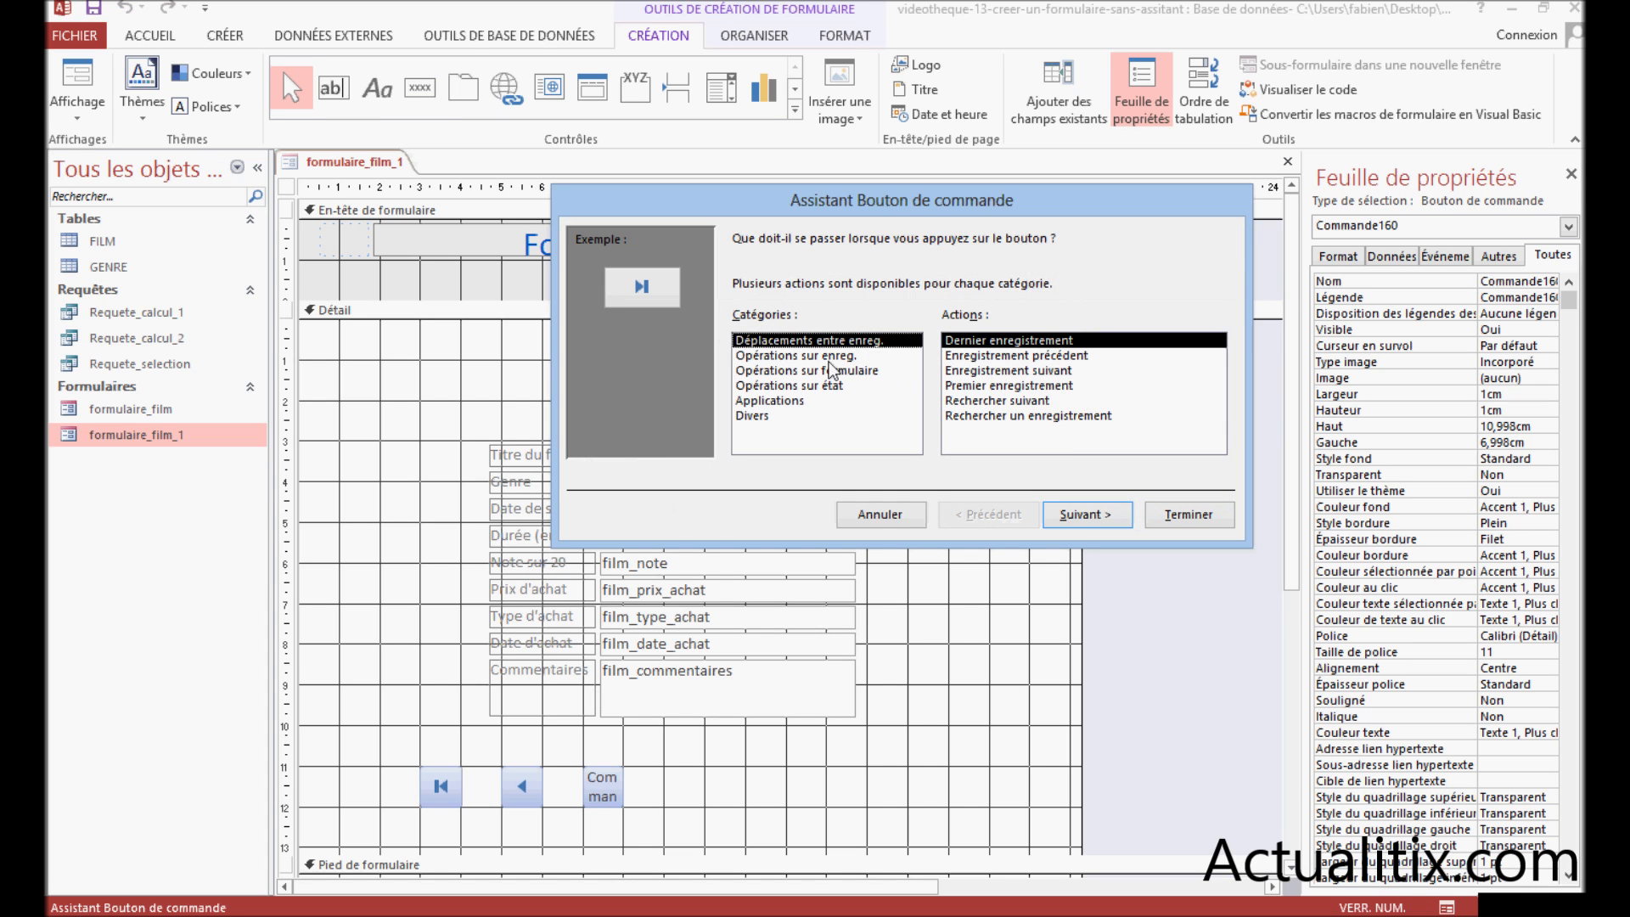
{"action": "left_click", "coordinate": [981, 371]}
{"action": "left_click", "coordinate": [1071, 524]}
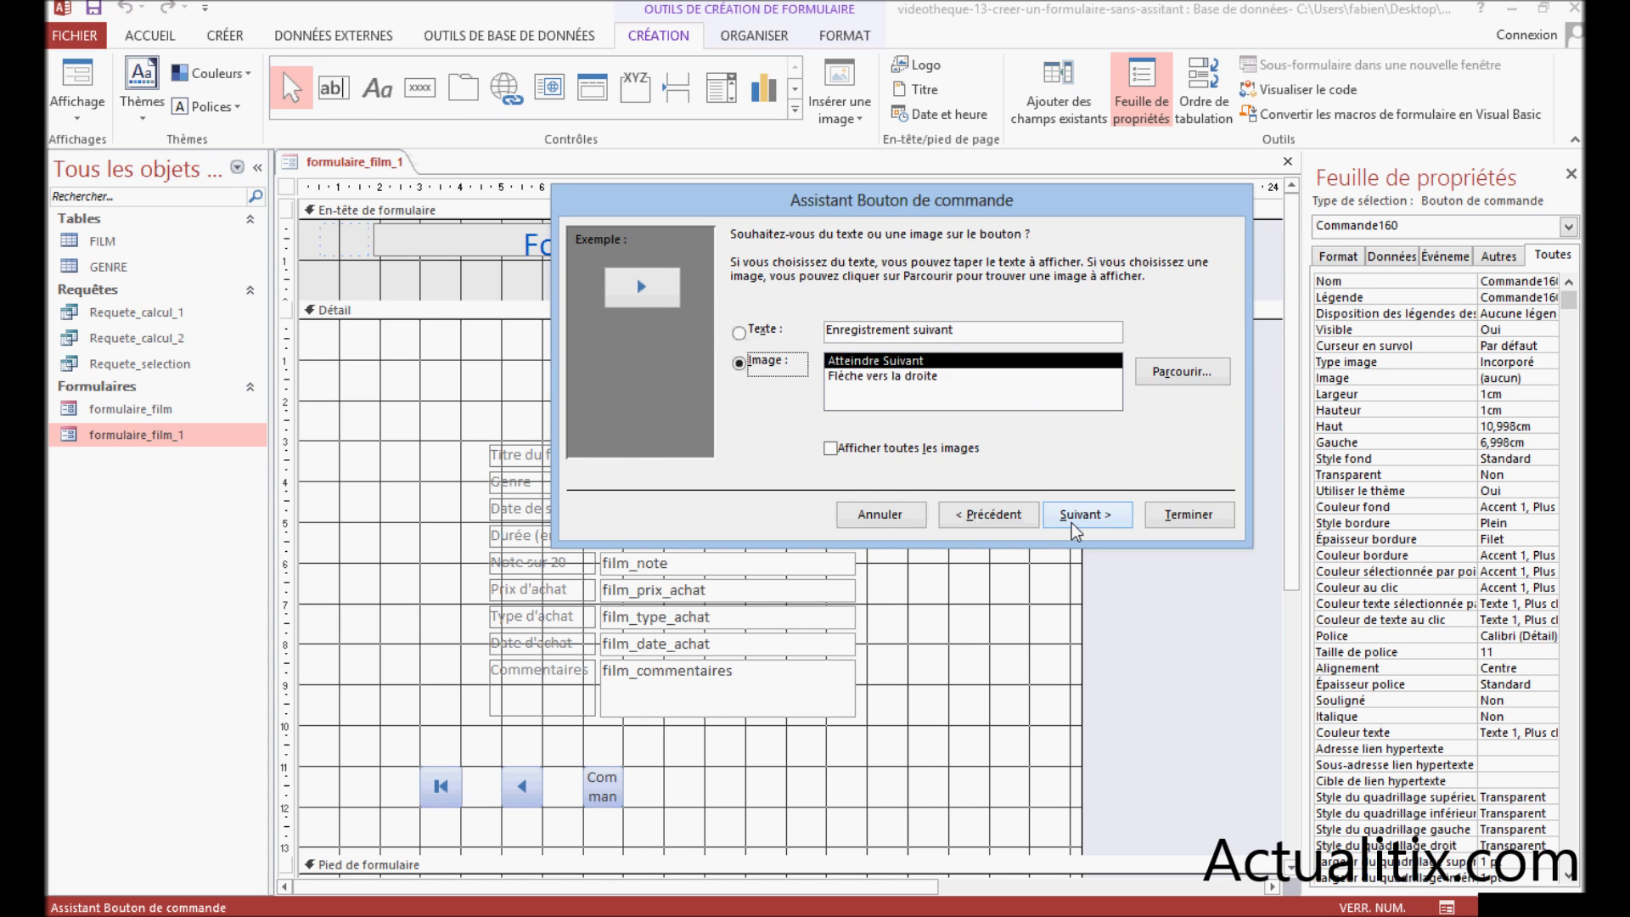
{"action": "left_click", "coordinate": [1072, 531]}
{"action": "key", "text": "Return"}
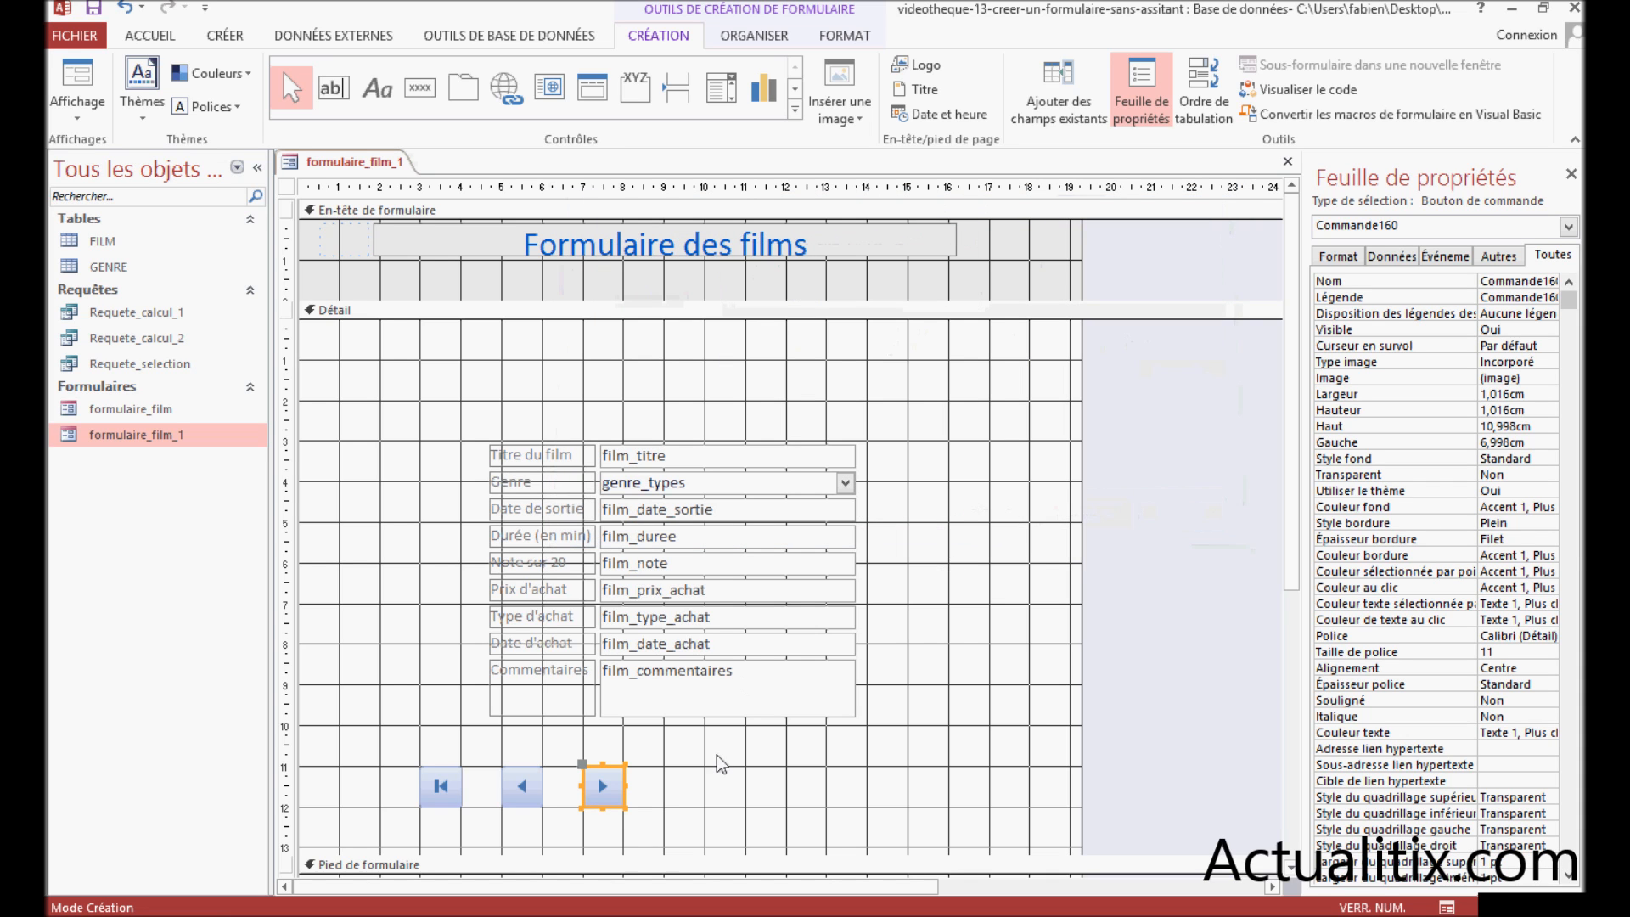
{"action": "left_click", "coordinate": [685, 776]}
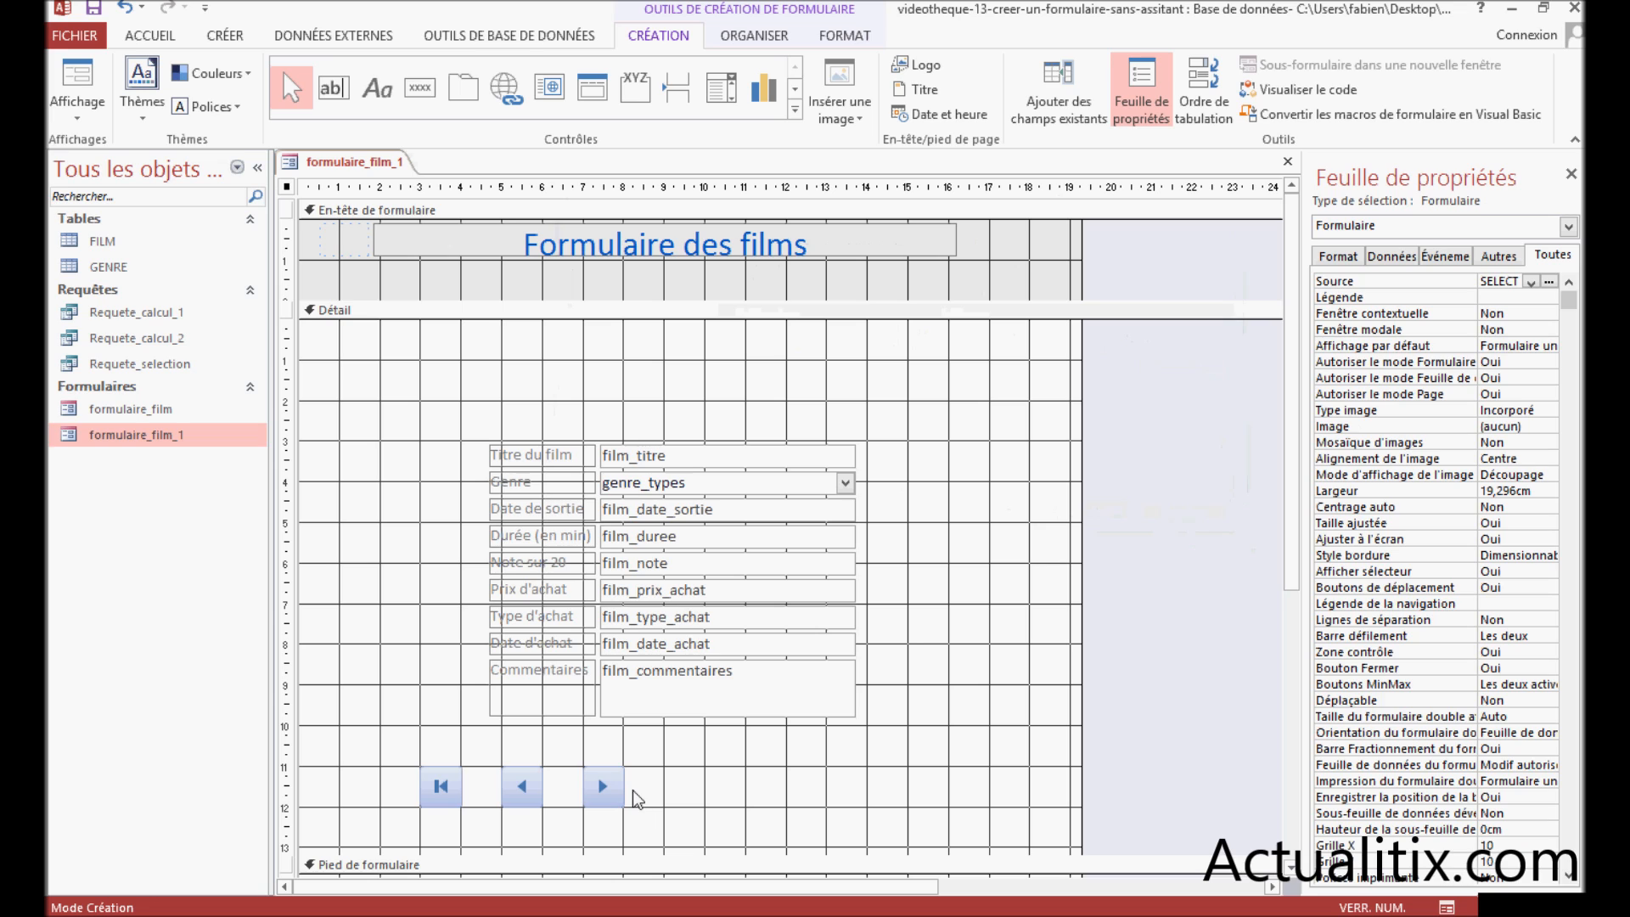
Add a 1 cm square command button after the next-record button, with the Dernier enregistrement action and the default image and name
{"action": "left_click", "coordinate": [415, 88]}
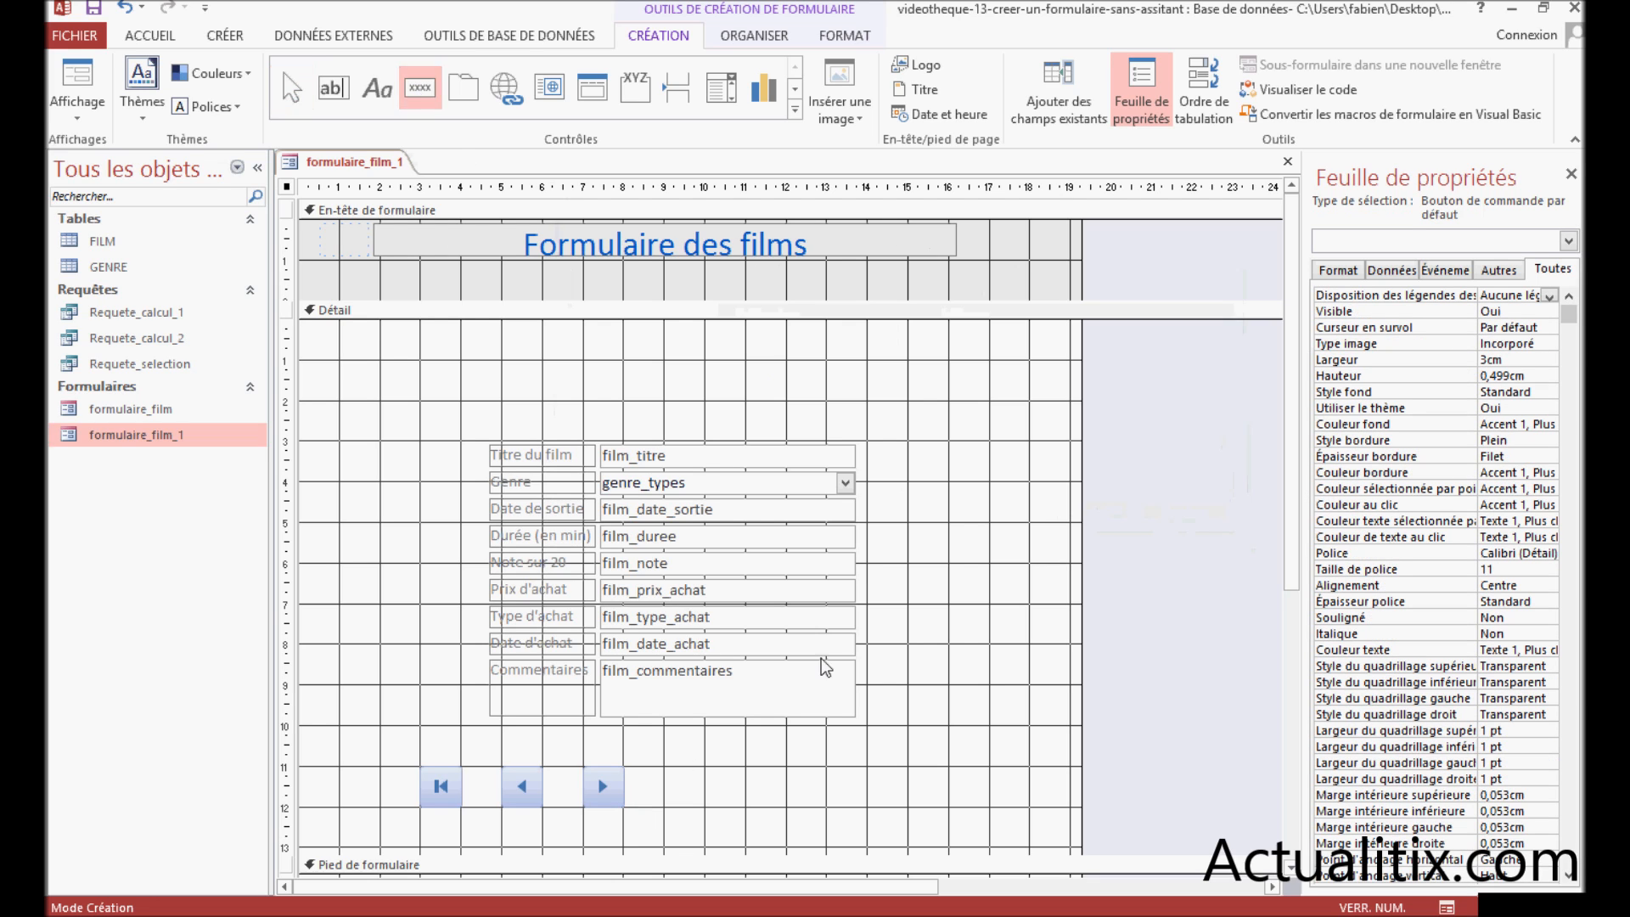
{"action": "left_click", "coordinate": [420, 93]}
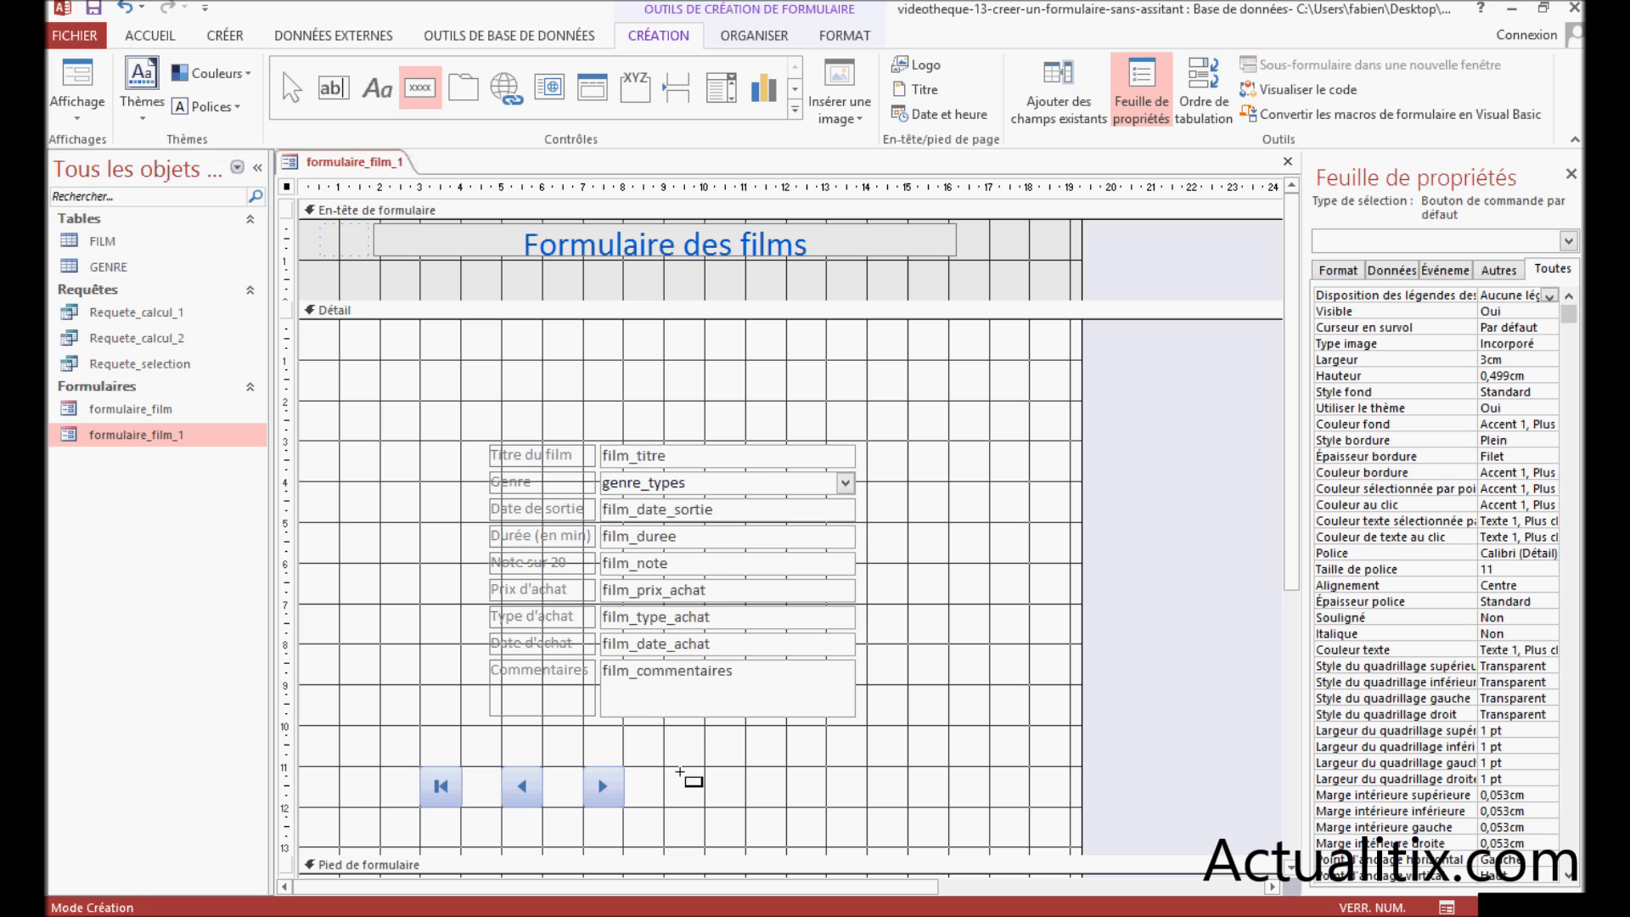
{"action": "left_click_drag", "start_coordinate": [665, 767], "coordinate": [703, 804]}
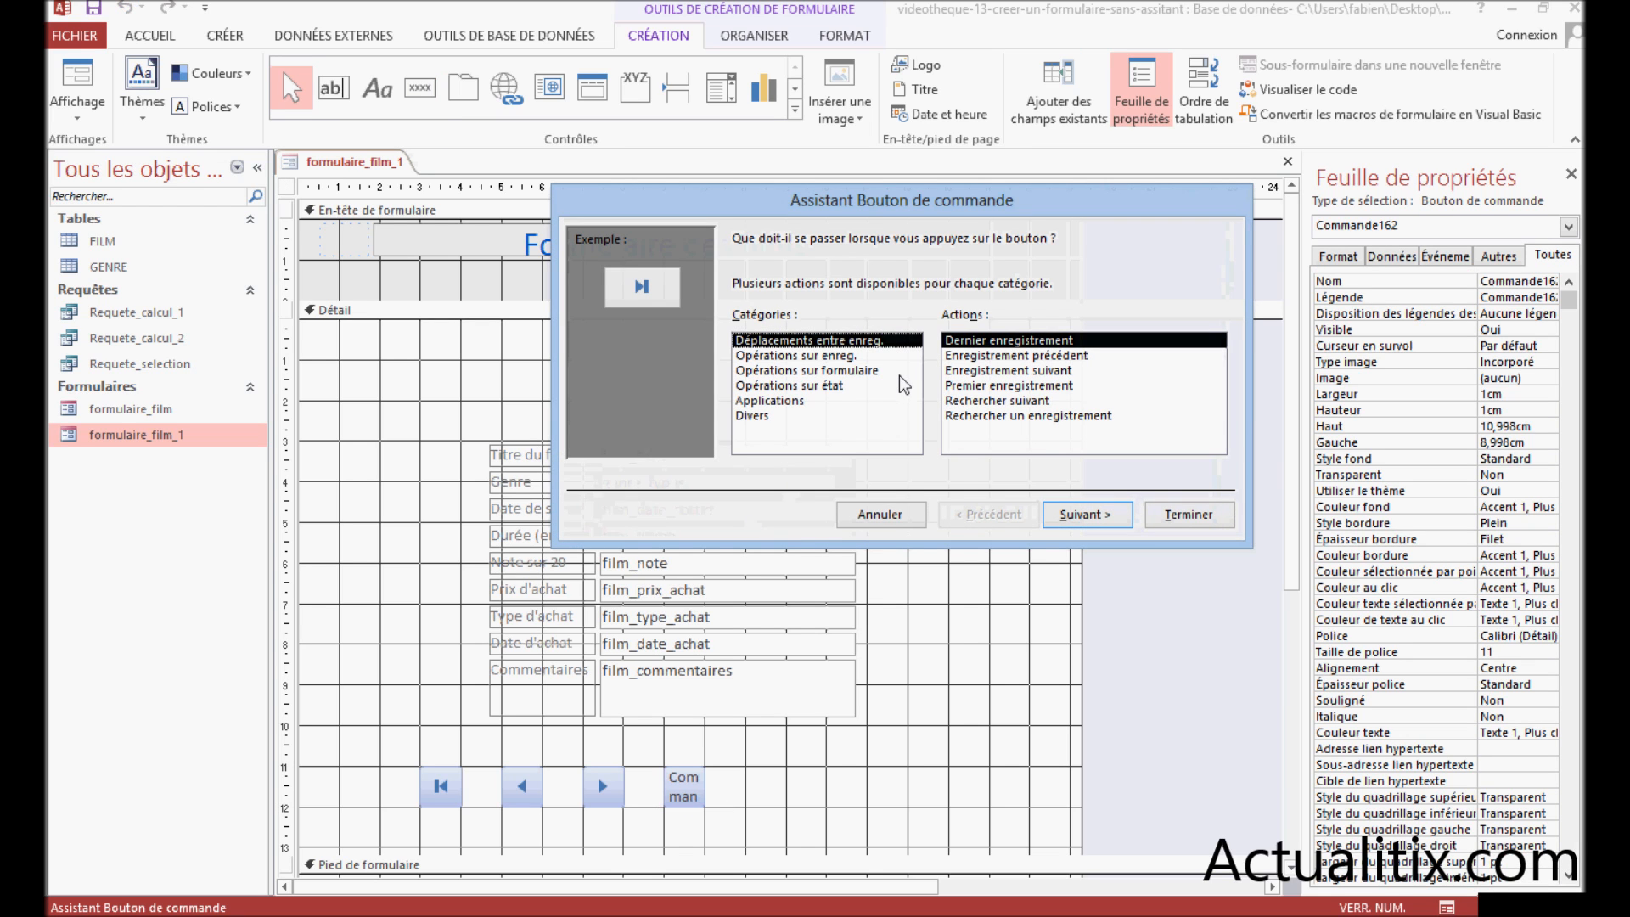
{"action": "left_click", "coordinate": [1090, 515]}
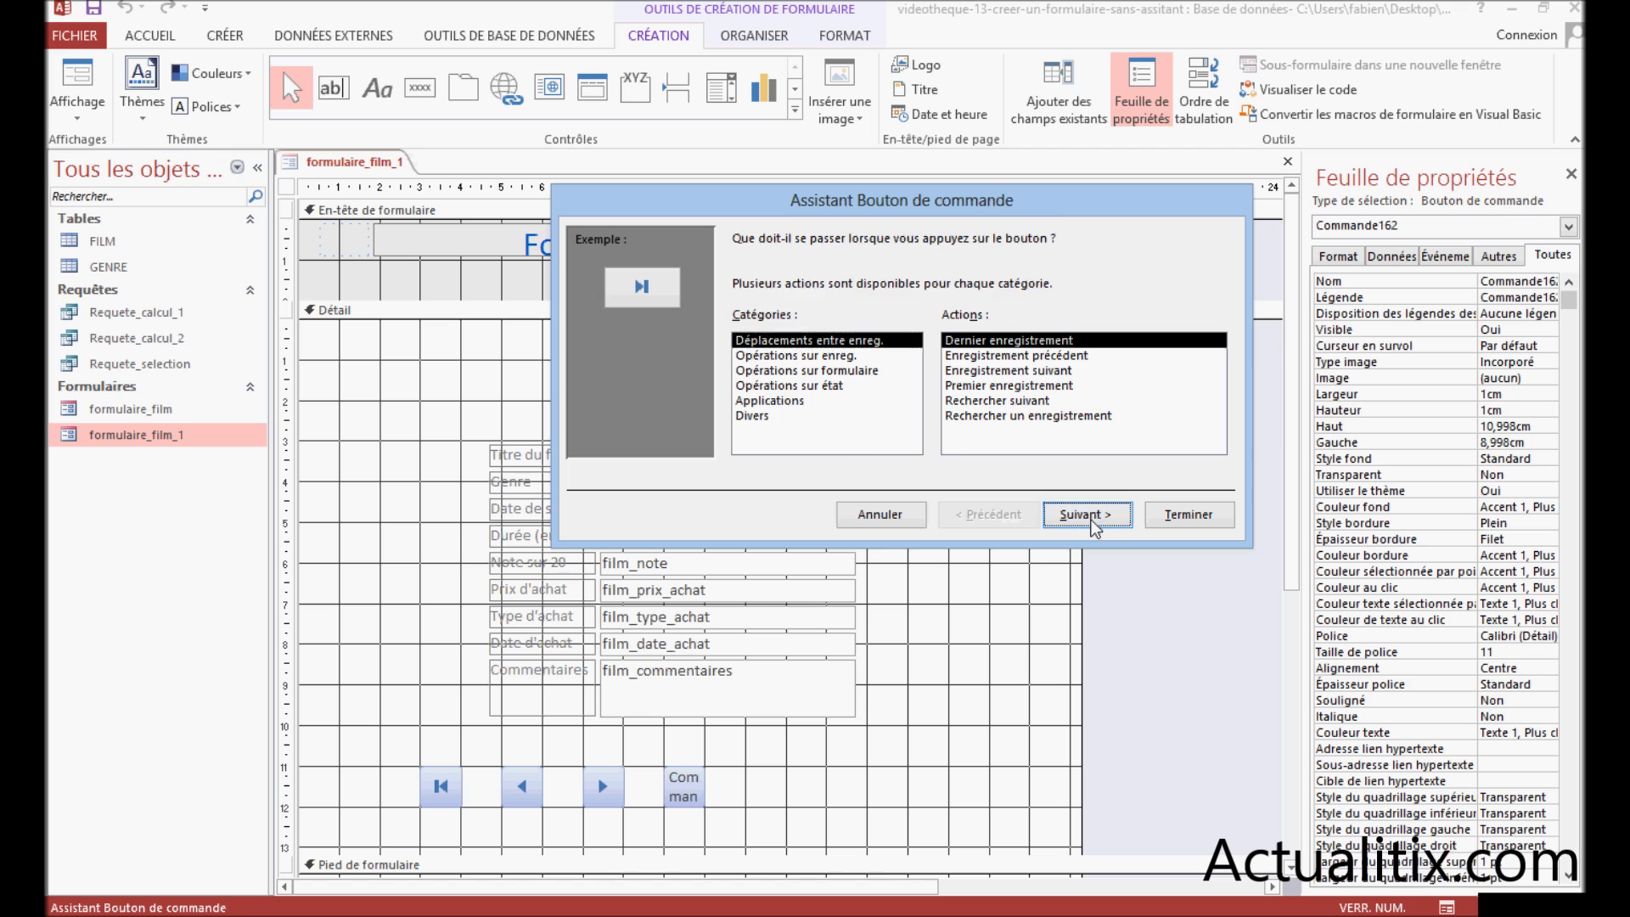
{"action": "left_click", "coordinate": [1089, 515]}
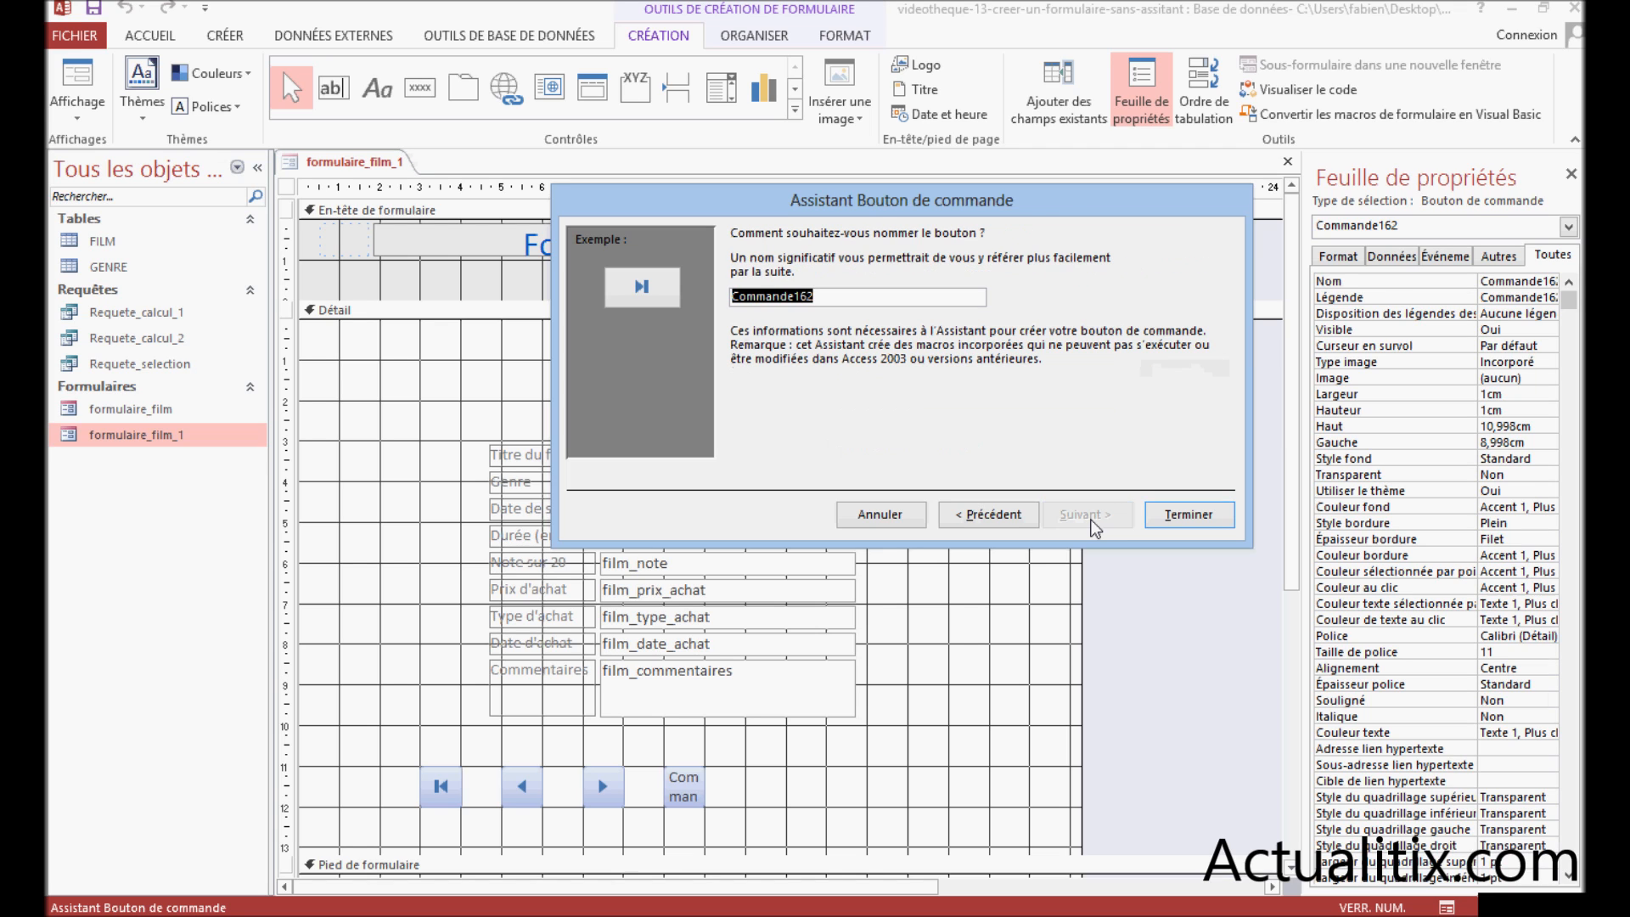
{"action": "left_click", "coordinate": [1176, 516]}
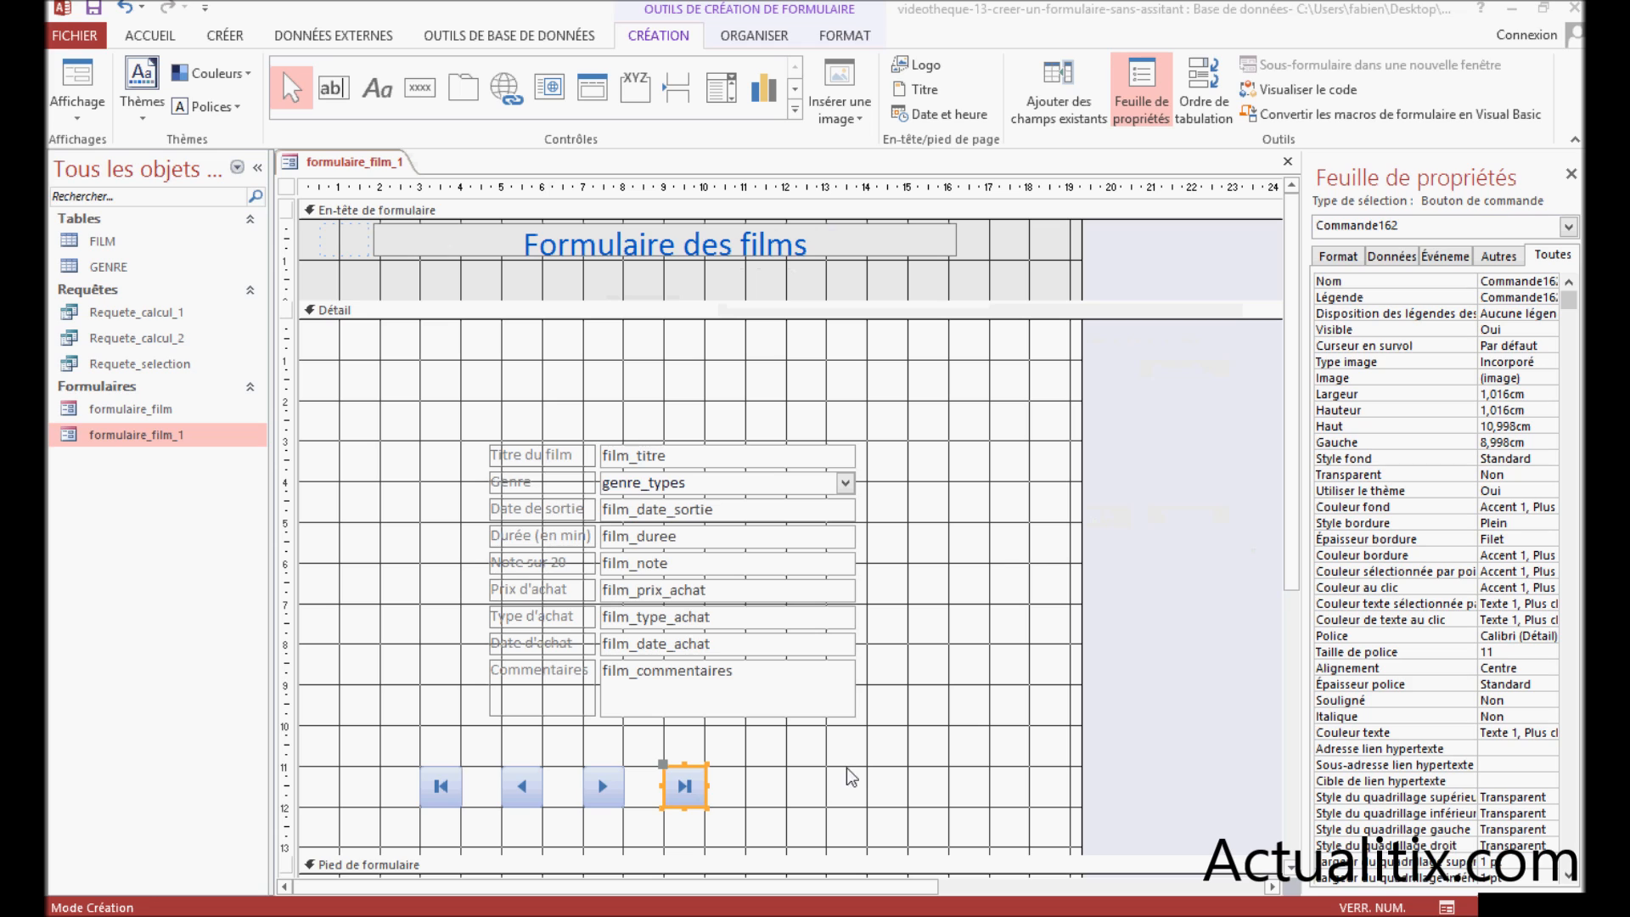
Place a command button about 1 cm square apart from the navigation row, with the Fermer un formulaire action from Opérations sur formulaire
{"action": "left_click", "coordinate": [422, 90]}
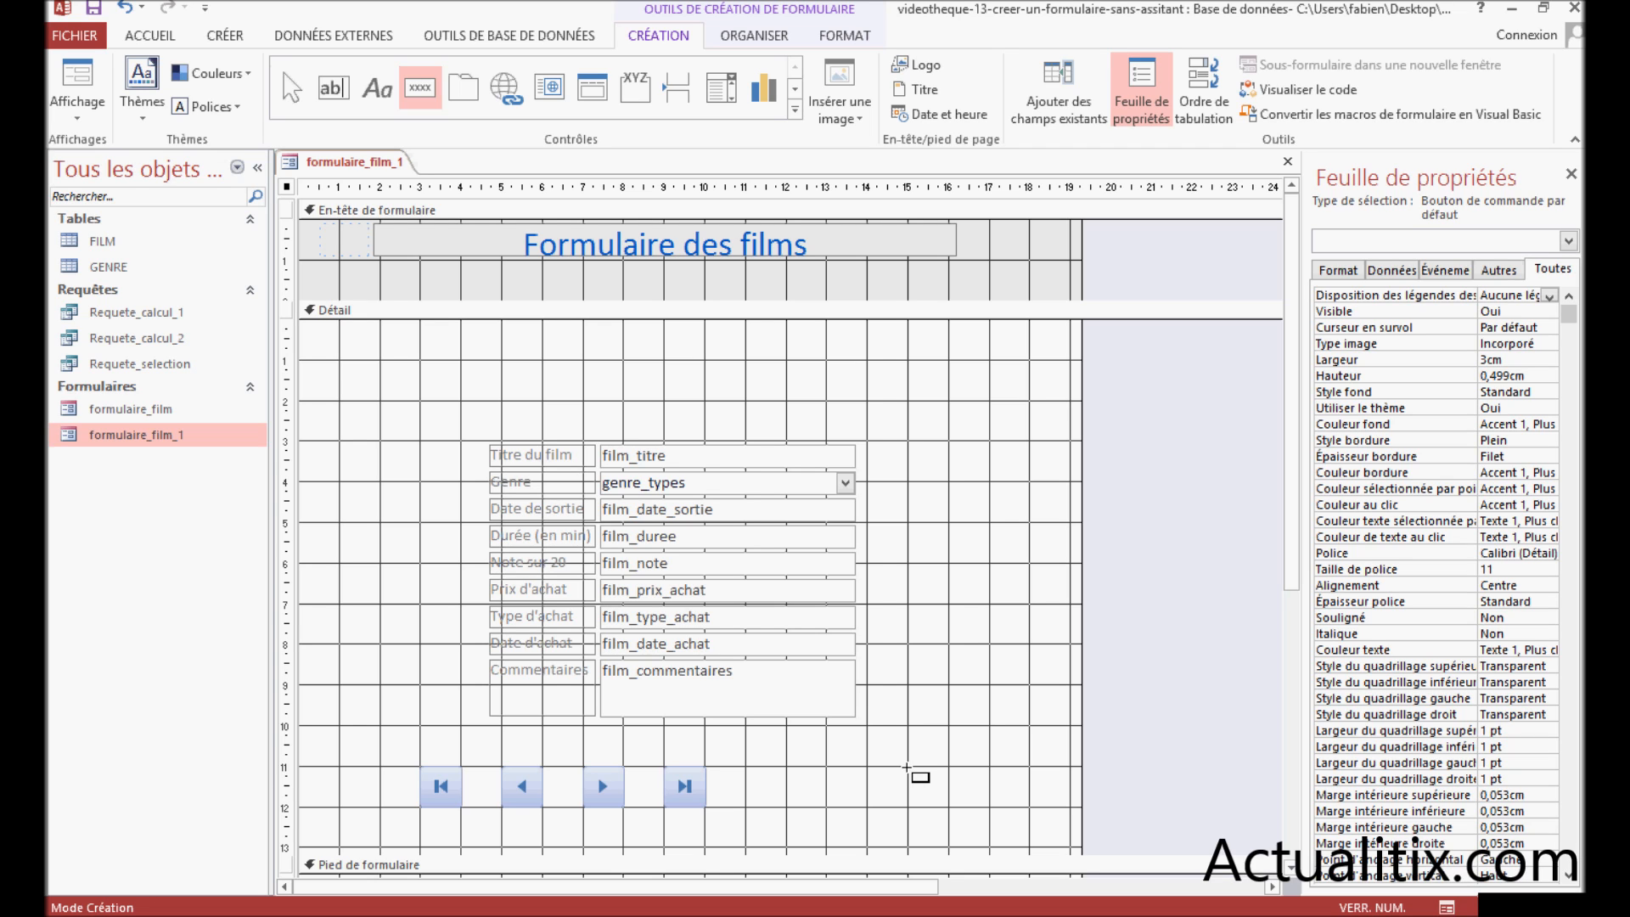
{"action": "left_click_drag", "start_coordinate": [867, 764], "coordinate": [905, 805]}
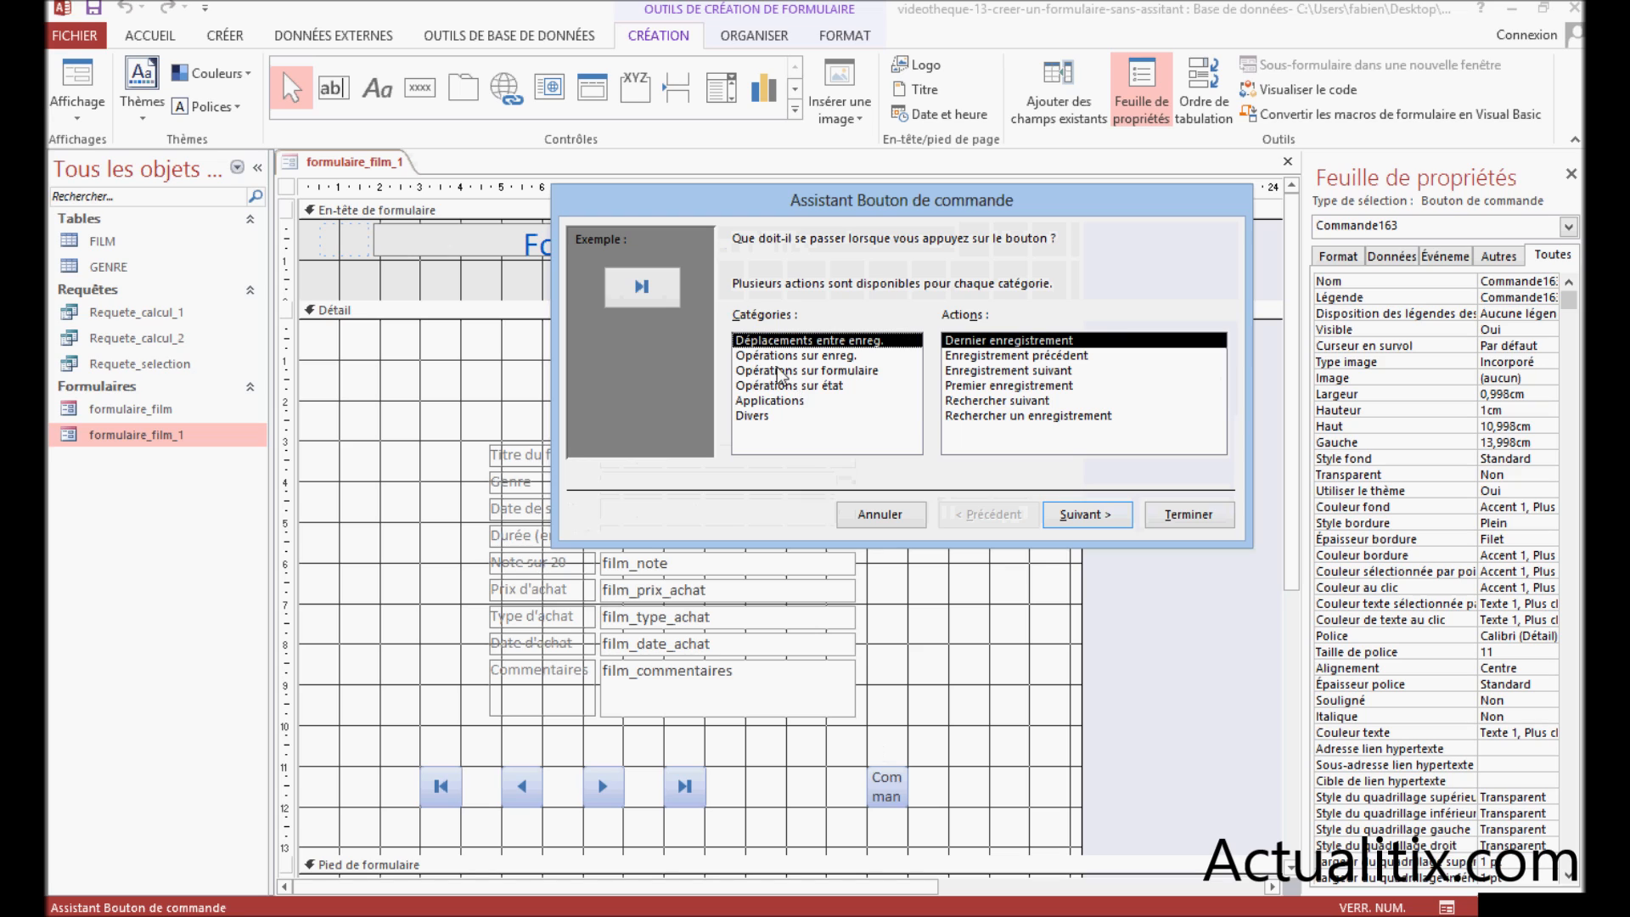
{"action": "left_click", "coordinate": [800, 372]}
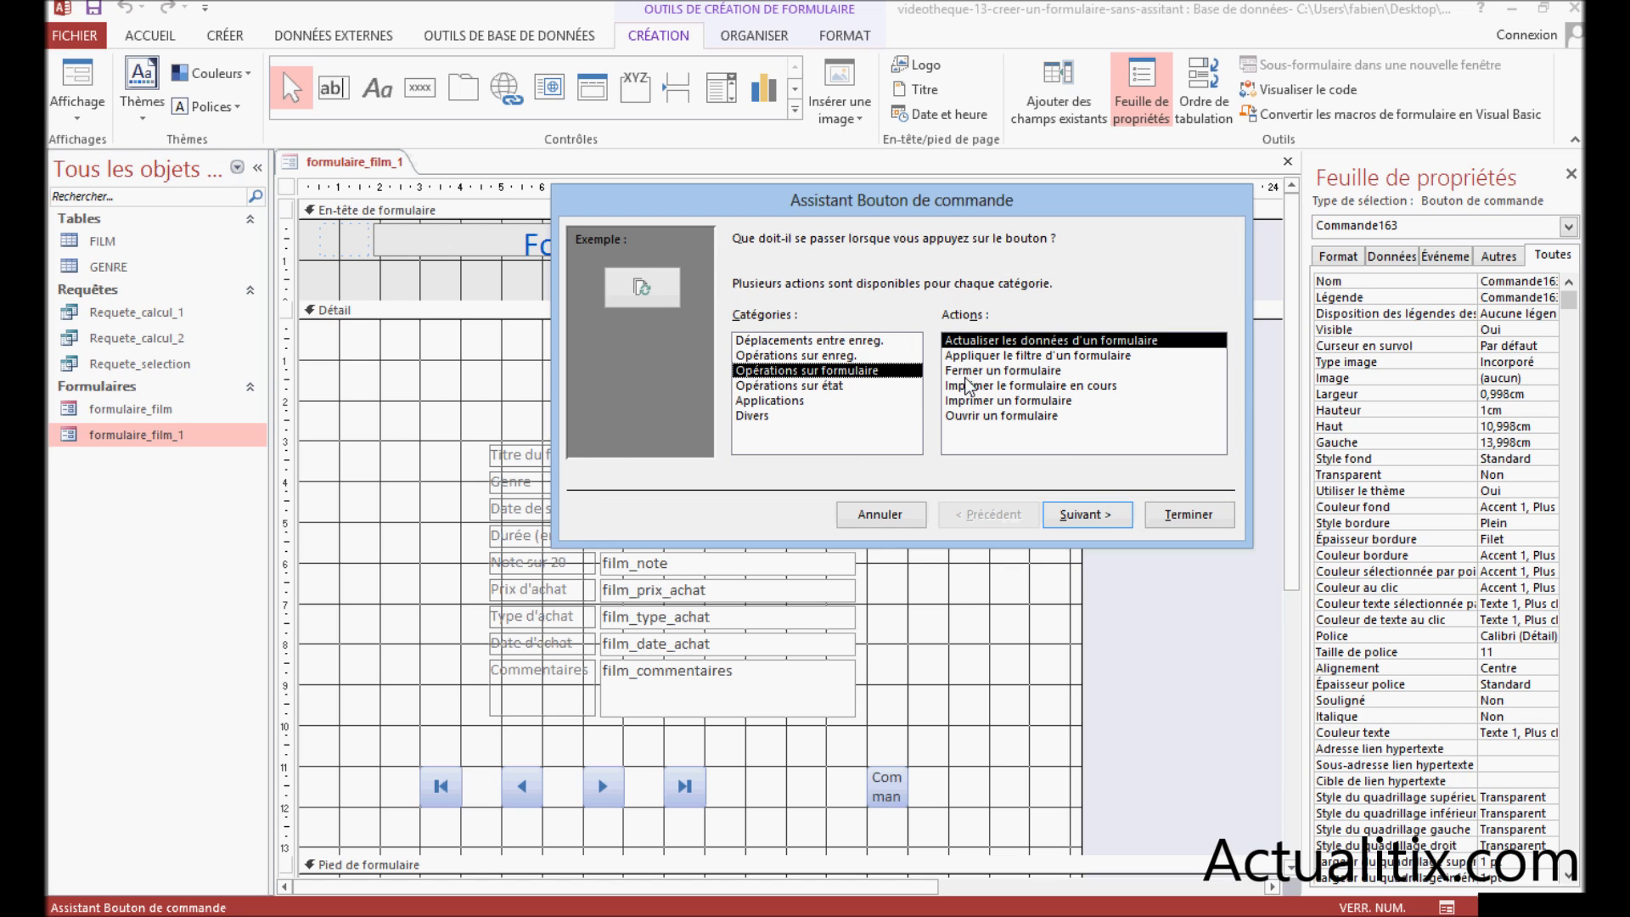
{"action": "left_click", "coordinate": [1000, 371]}
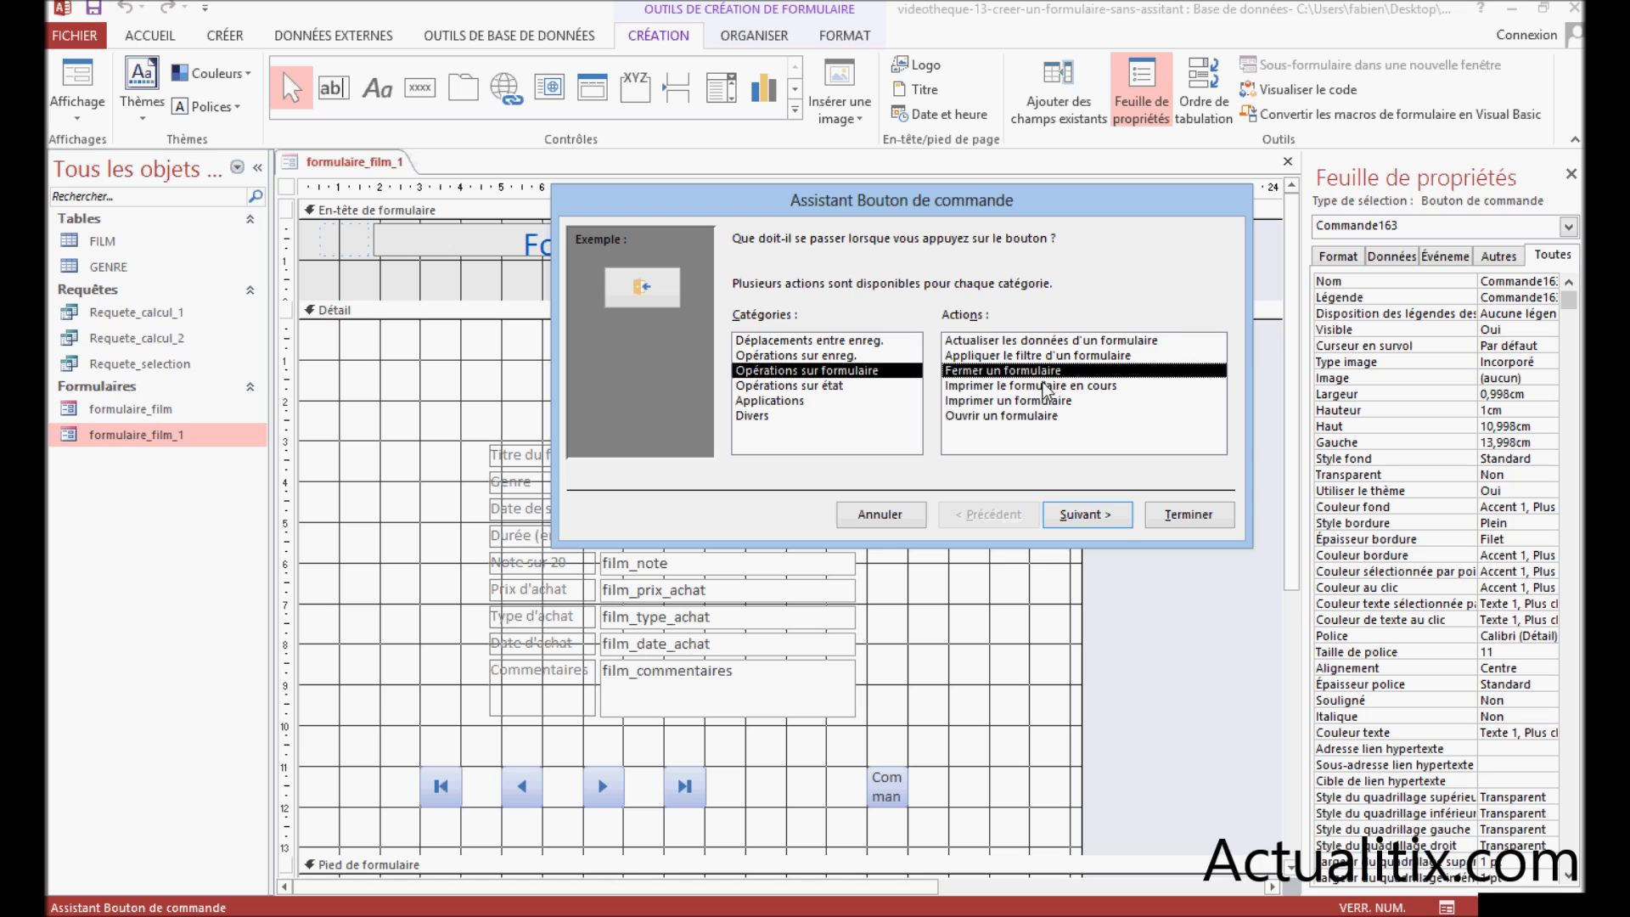
{"action": "left_click", "coordinate": [1108, 521]}
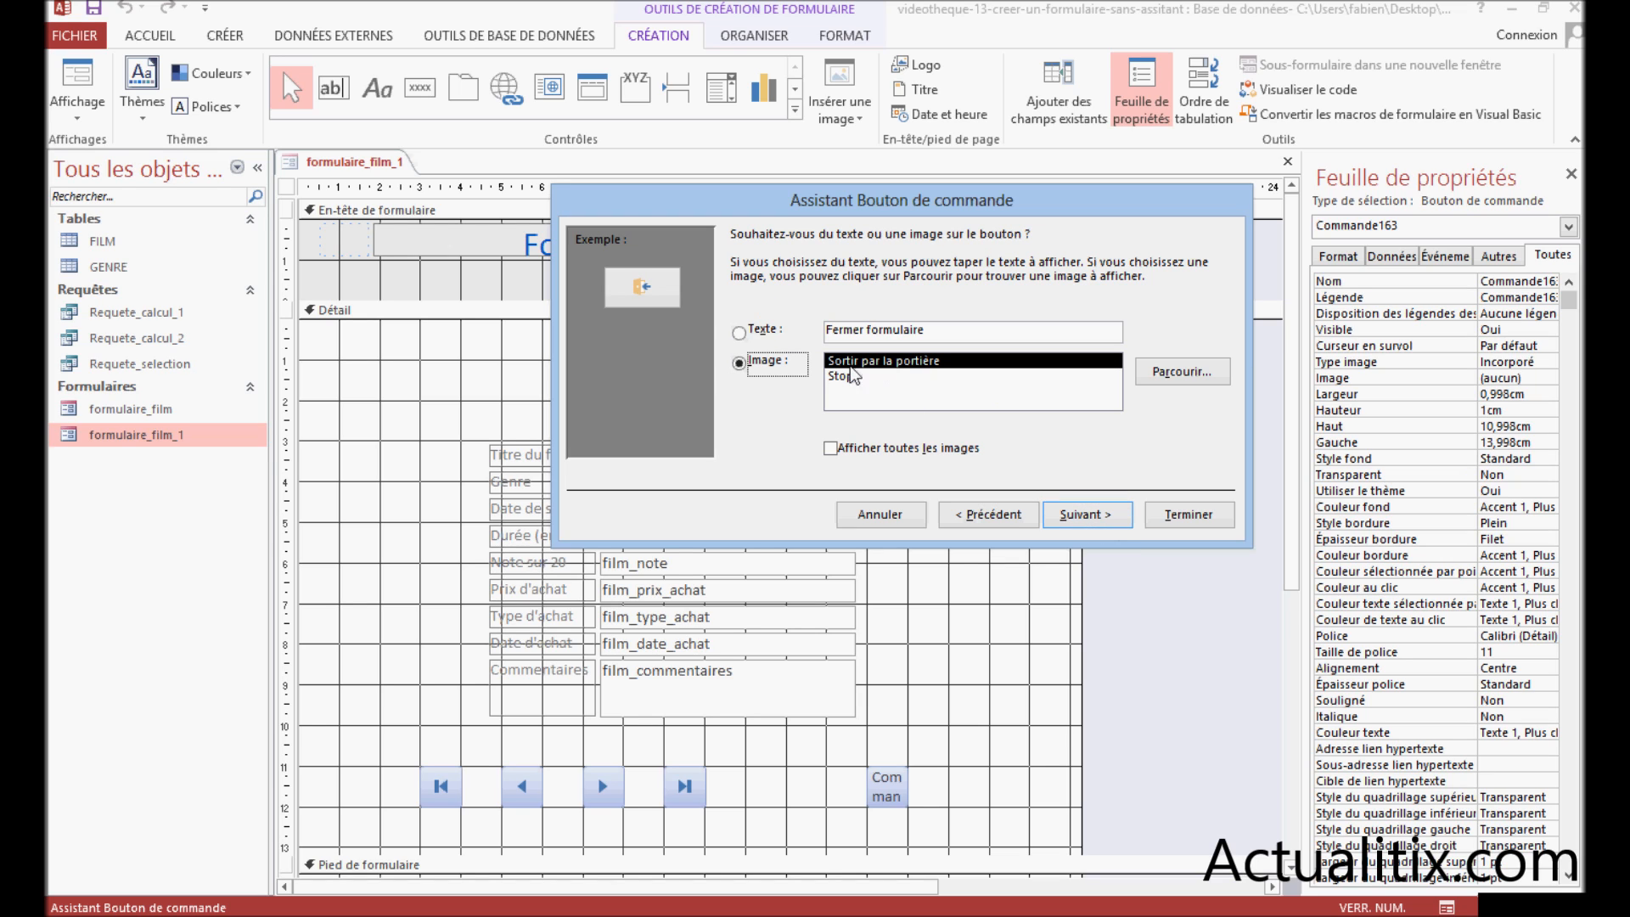
Keep the Sortir par la portière image, name the close-form button fermeture and finish the wizard
{"action": "left_click", "coordinate": [1065, 521]}
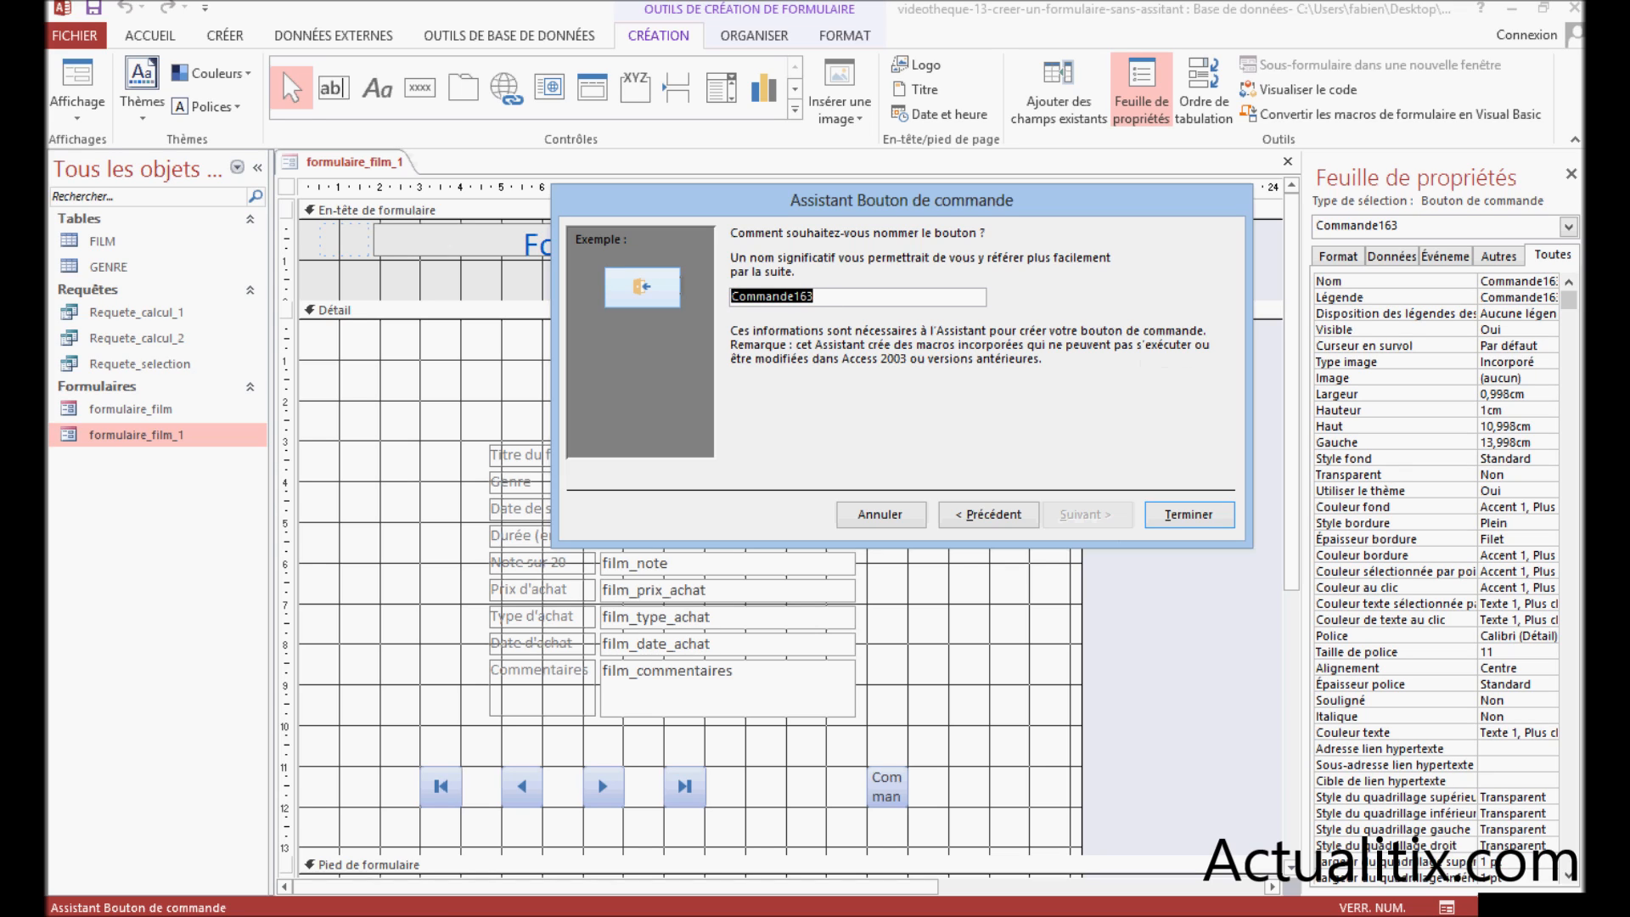
{"action": "type", "text": "fermeture"}
{"action": "left_click", "coordinate": [1184, 516]}
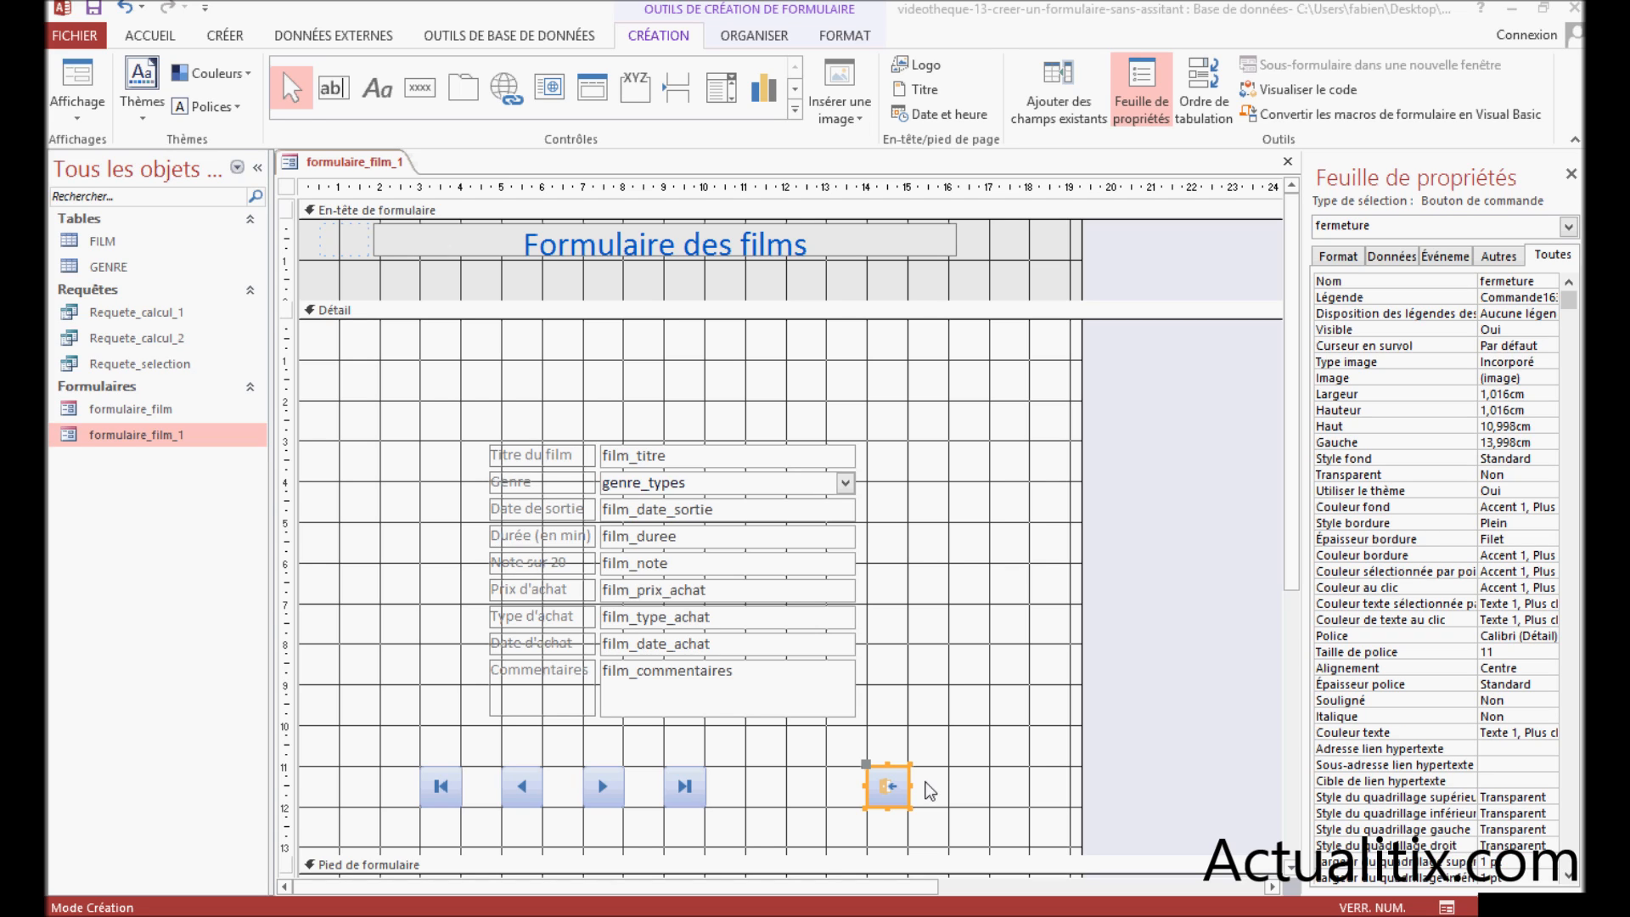
Switch to Form view (Mode Formulaire) and test the next-record and previous-record buttons by moving through the films
{"action": "left_click", "coordinate": [78, 114]}
{"action": "left_click", "coordinate": [99, 145]}
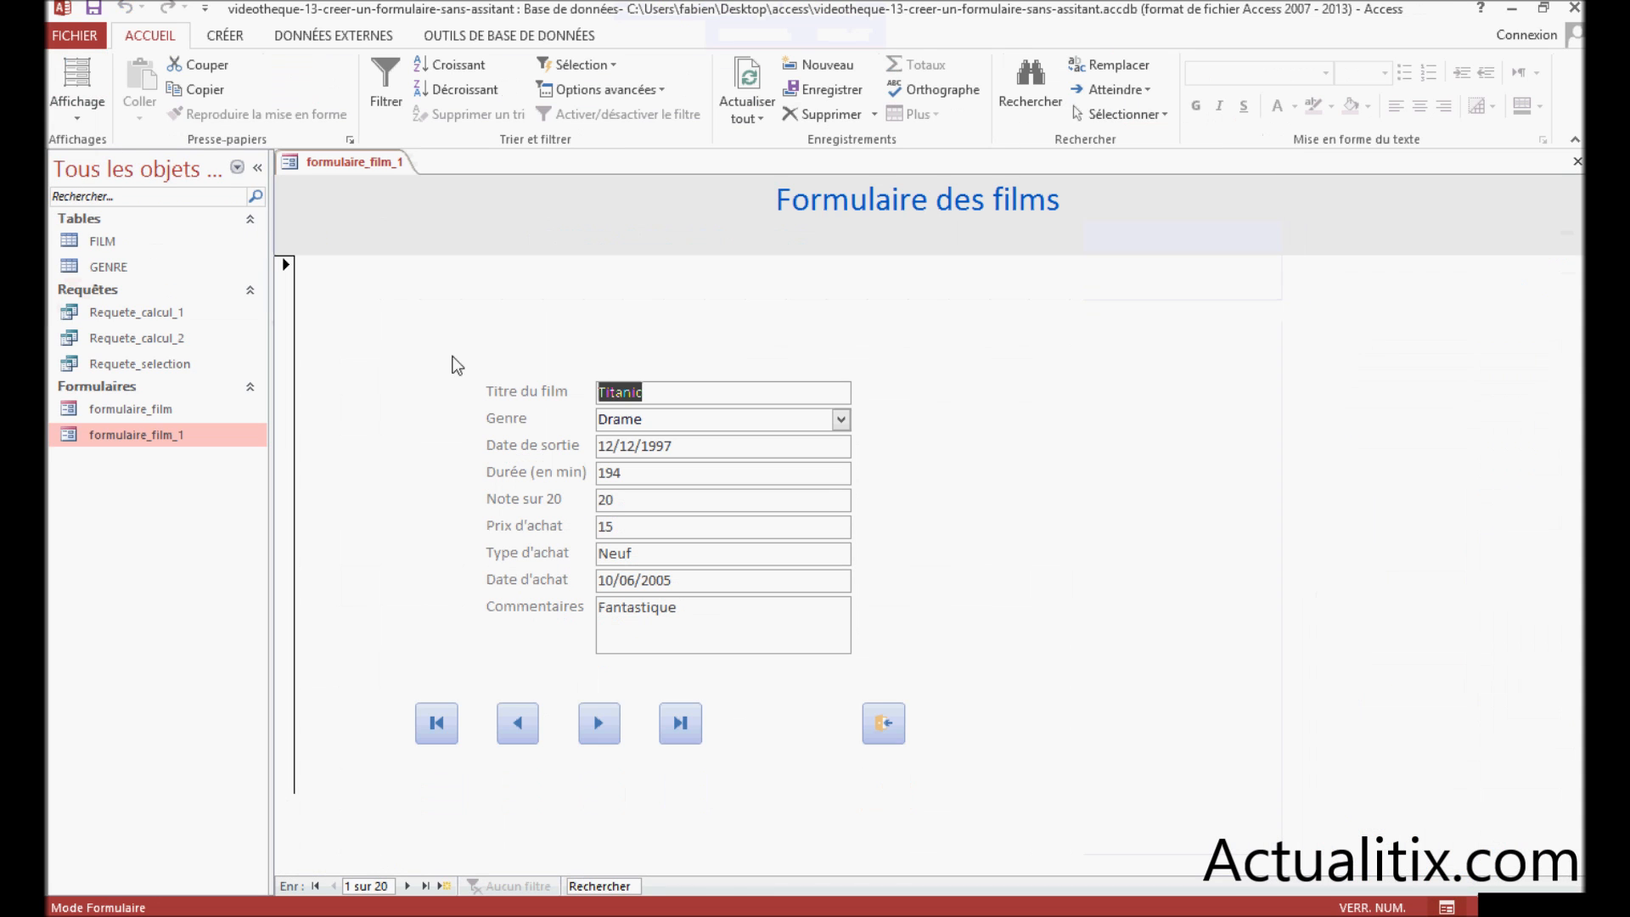
{"action": "left_click", "coordinate": [596, 728]}
{"action": "left_click", "coordinate": [594, 729]}
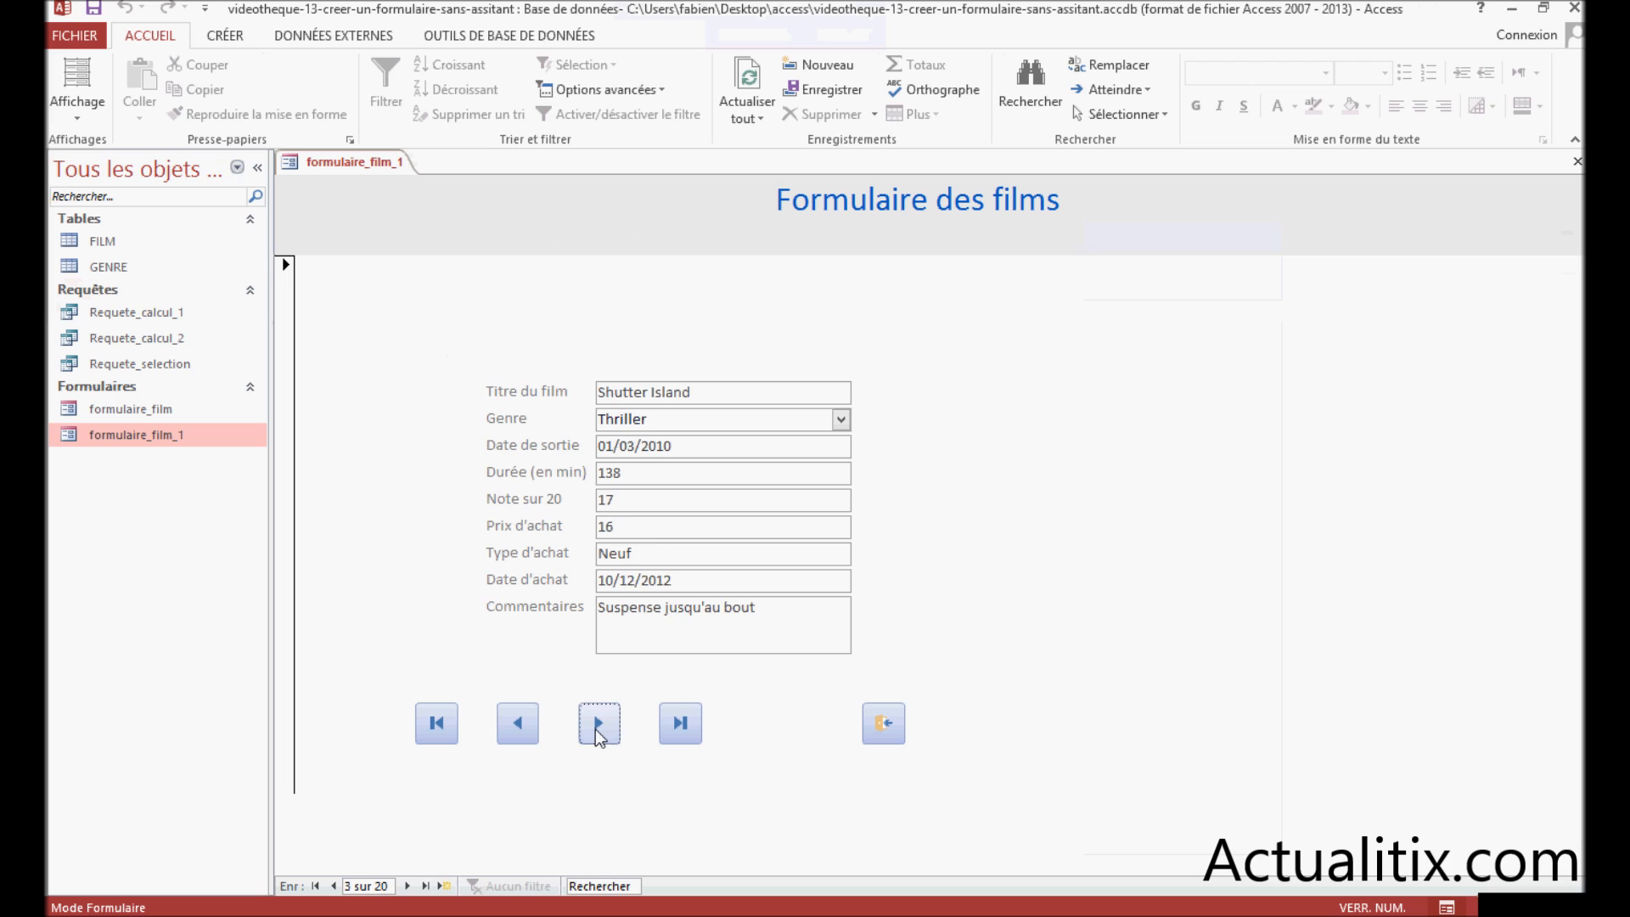
{"action": "left_click", "coordinate": [594, 729]}
{"action": "left_click", "coordinate": [520, 724]}
{"action": "left_click", "coordinate": [520, 728]}
{"action": "left_click", "coordinate": [599, 728]}
{"action": "left_click", "coordinate": [599, 728]}
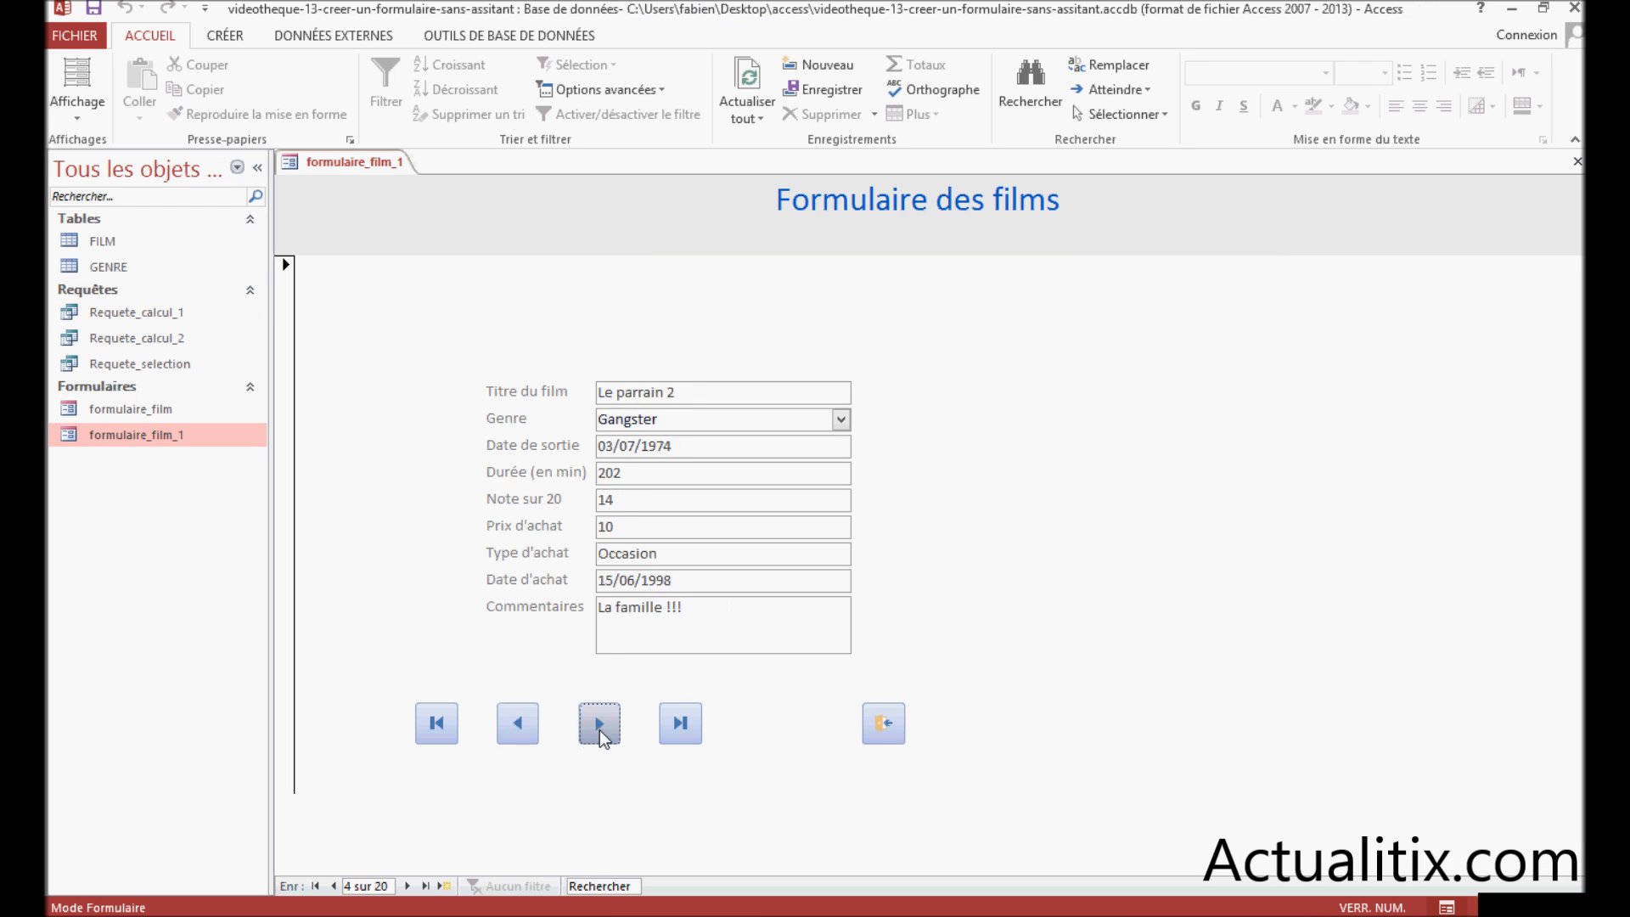
{"action": "left_click", "coordinate": [599, 728]}
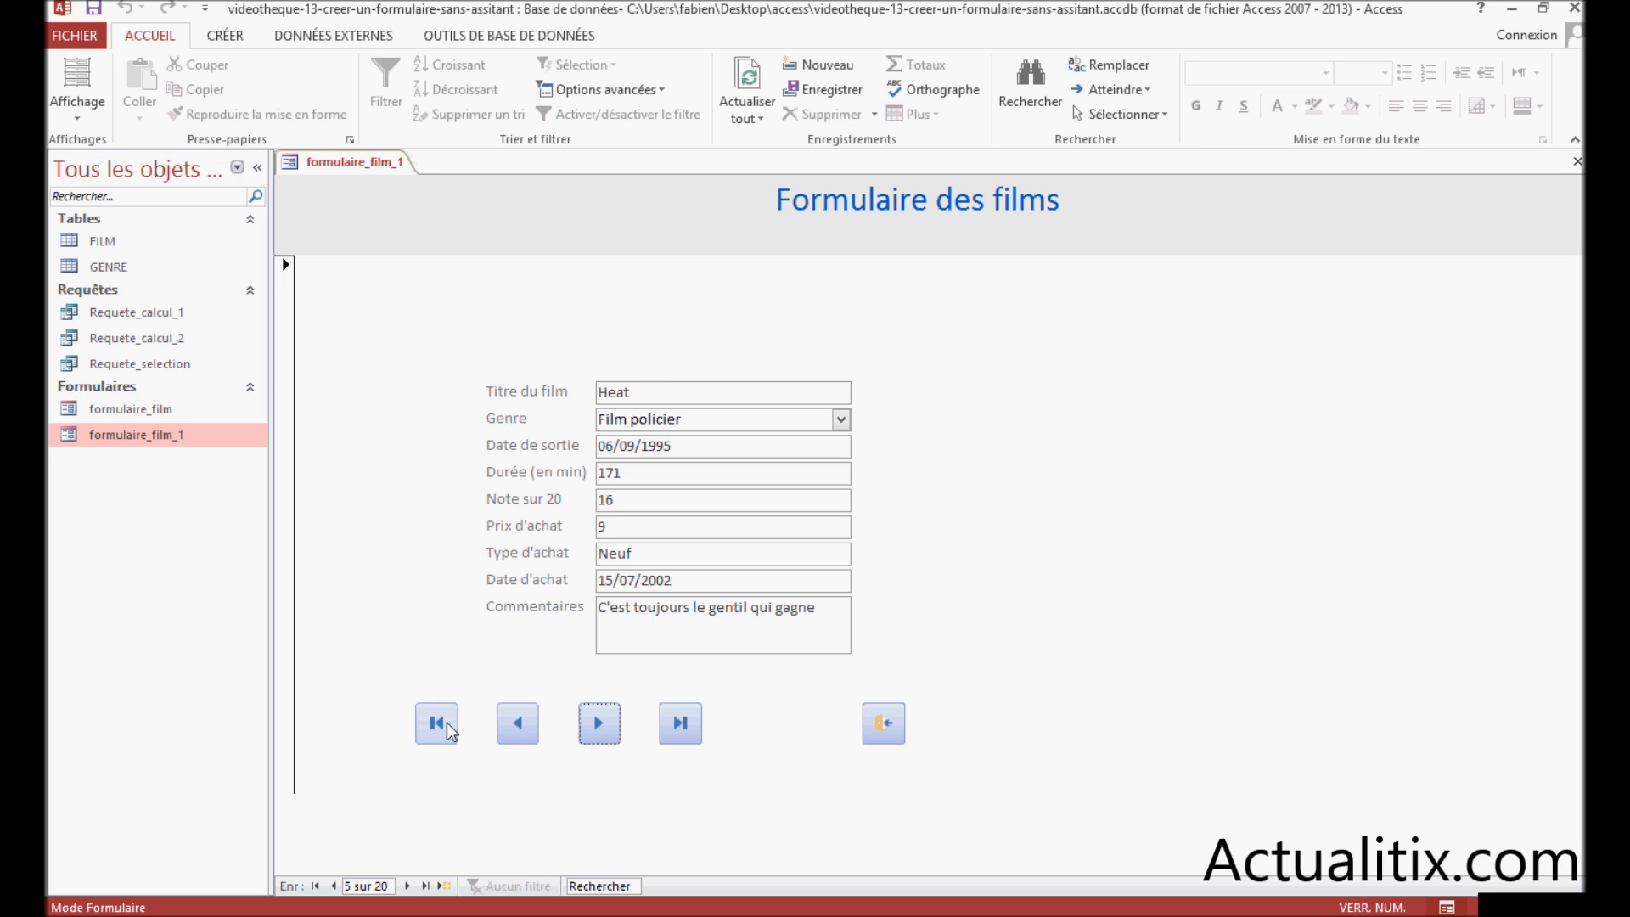
Test jumping to the first and last films, and step backward and forward from the last film with the navigation buttons
{"action": "left_click", "coordinate": [446, 721]}
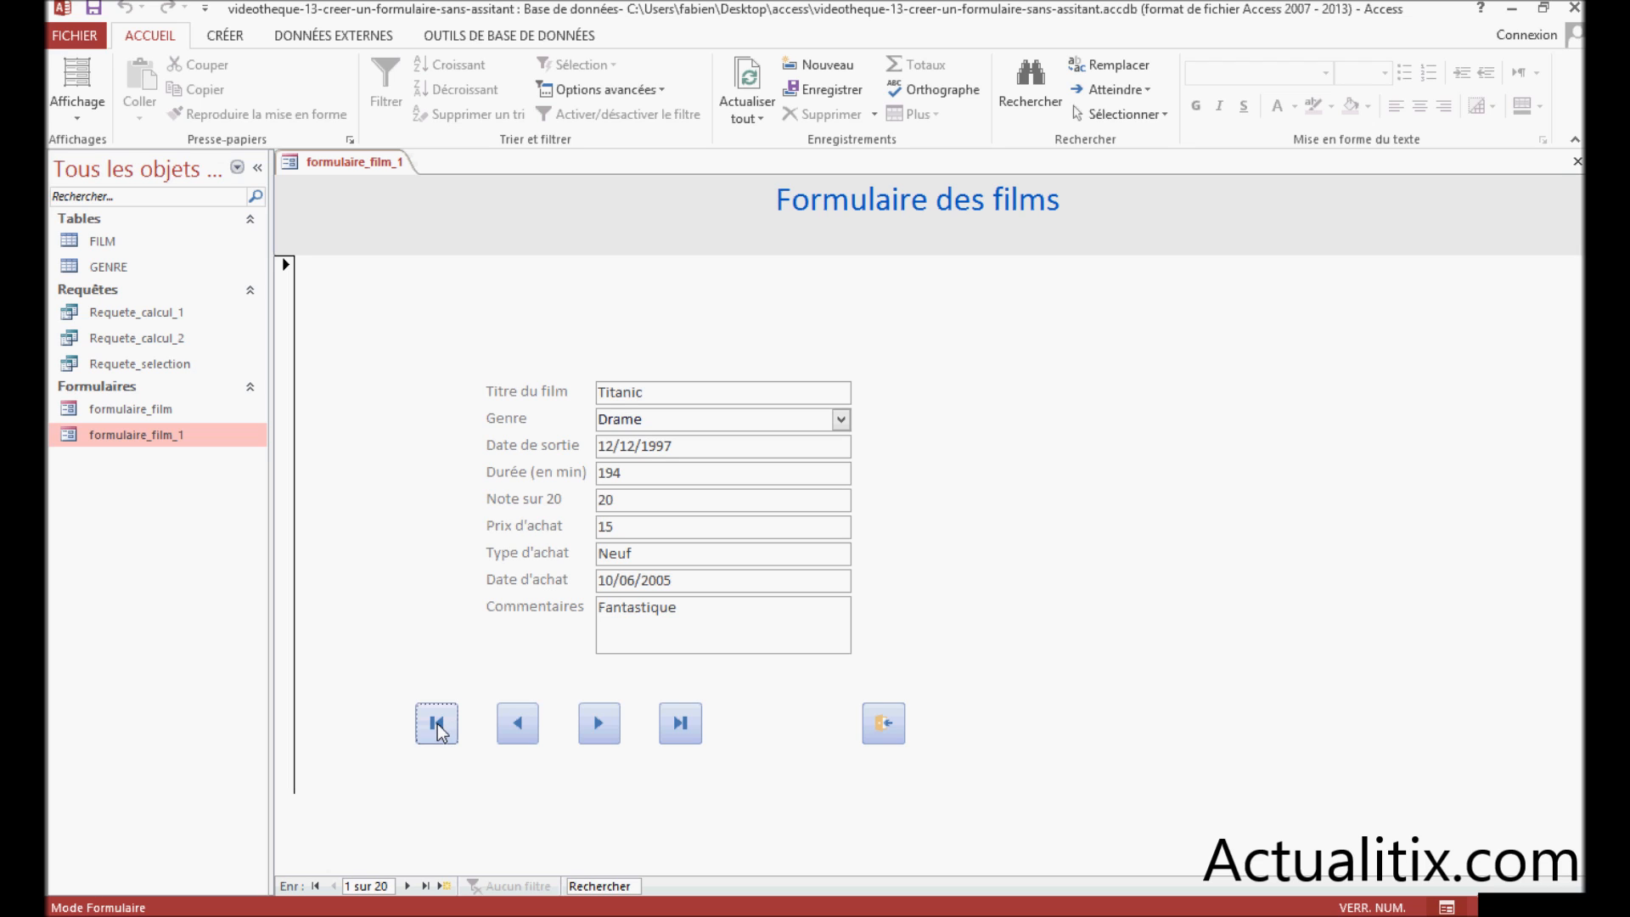
{"action": "left_click", "coordinate": [679, 734]}
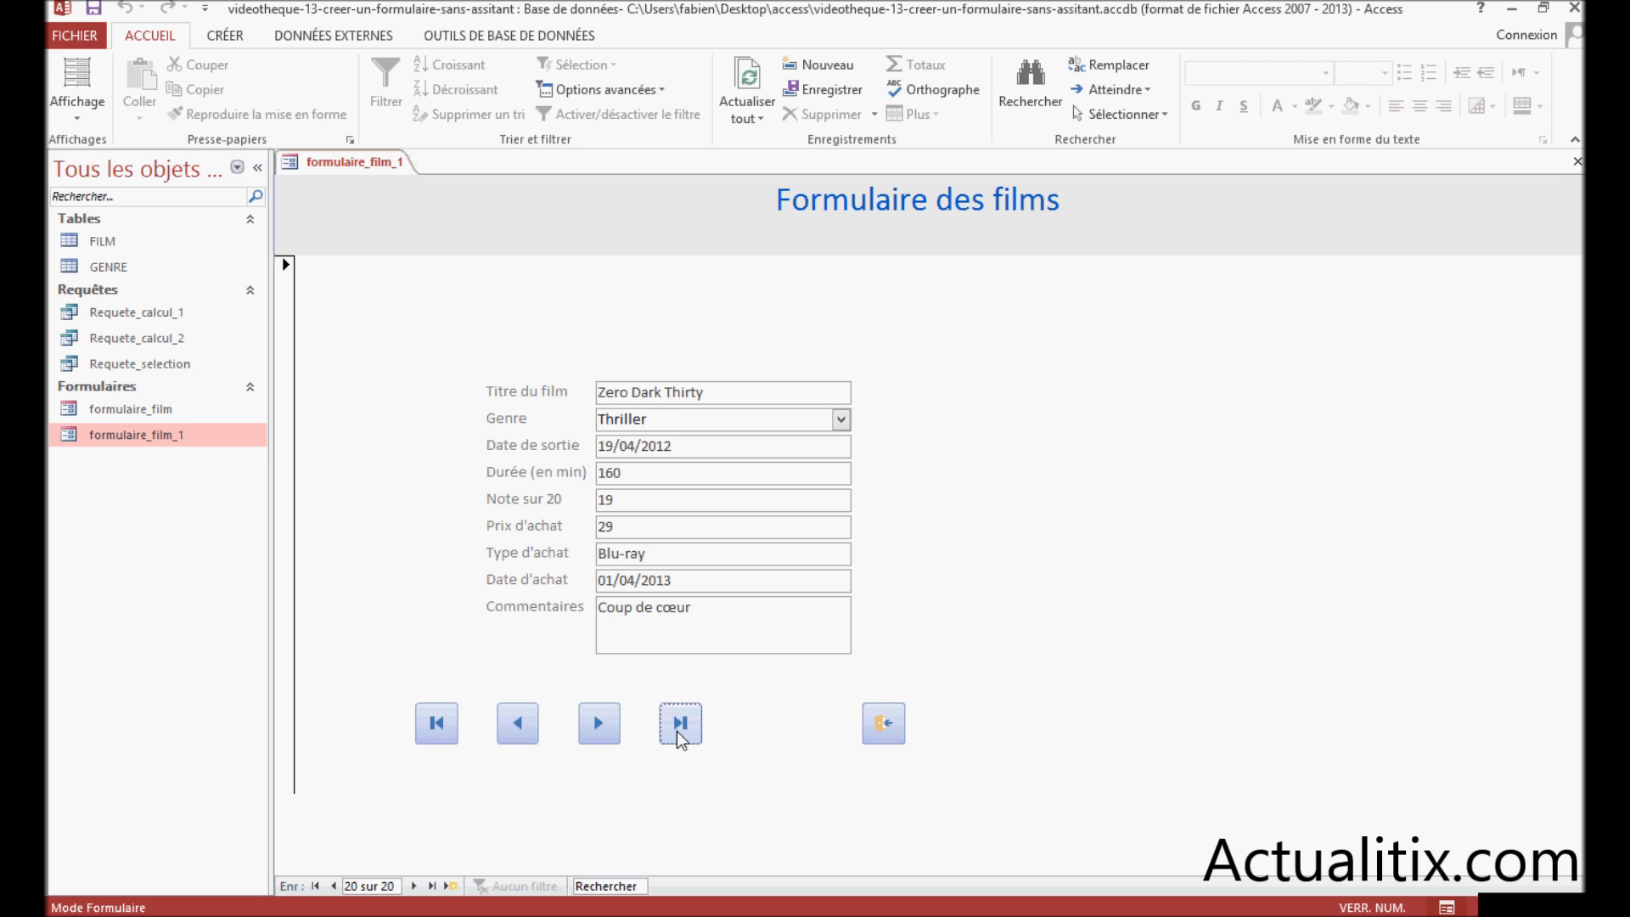
{"action": "left_click", "coordinate": [521, 728]}
{"action": "left_click", "coordinate": [523, 731]}
{"action": "left_click", "coordinate": [522, 724]}
{"action": "left_click", "coordinate": [521, 724]}
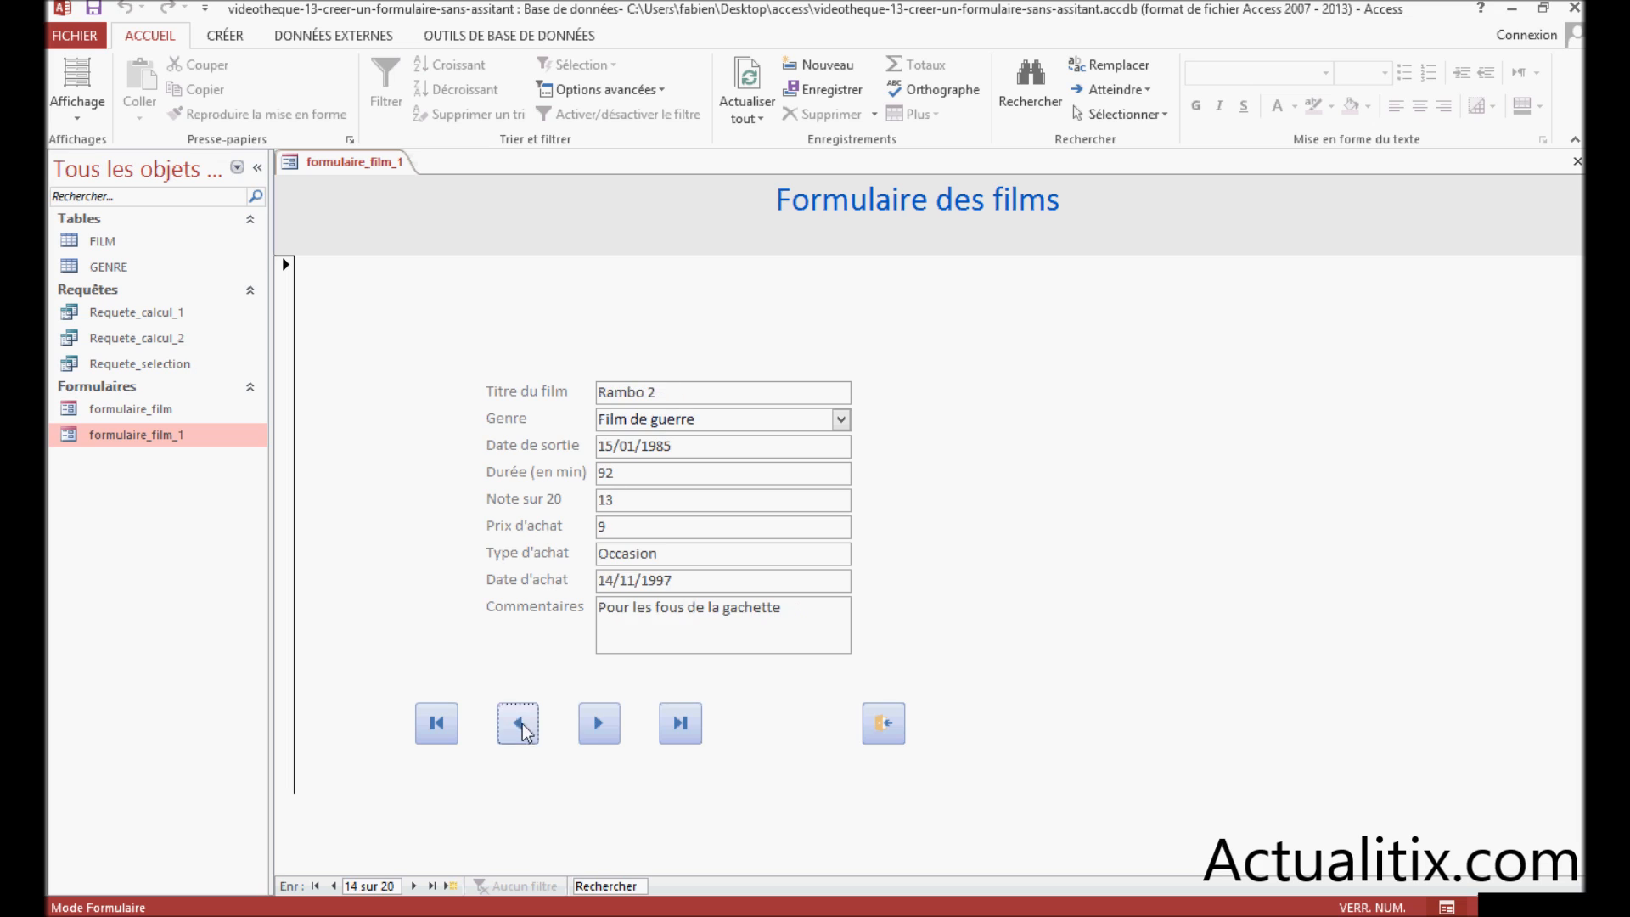
{"action": "left_click", "coordinate": [591, 723]}
{"action": "left_click", "coordinate": [592, 723]}
{"action": "left_click", "coordinate": [593, 723]}
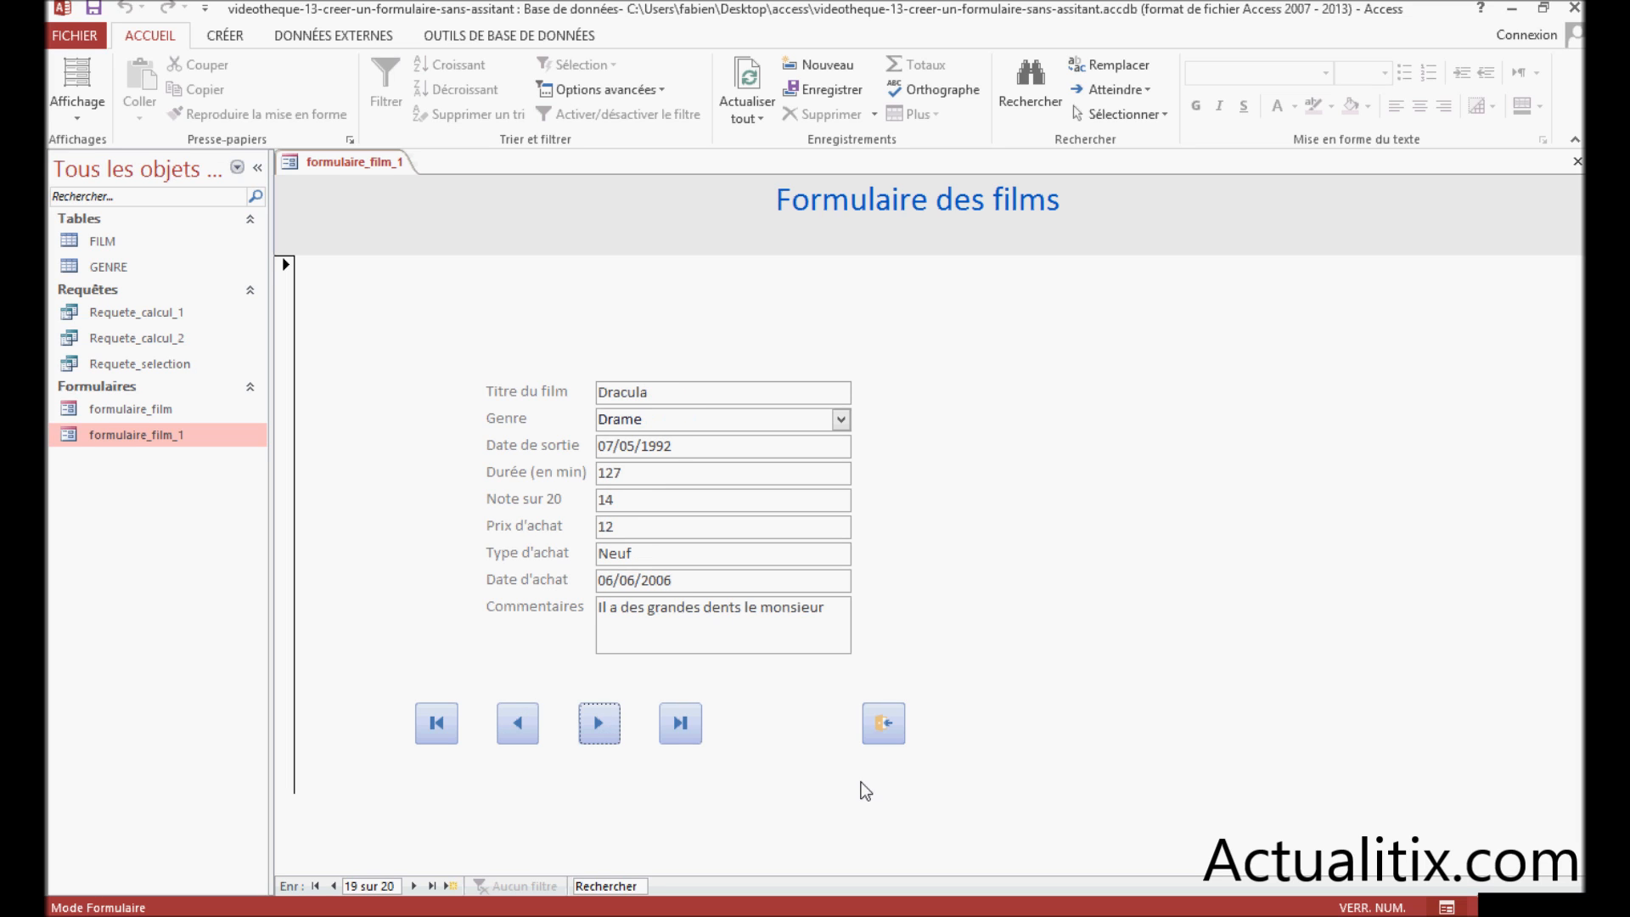
Test the form's close-form button and save the design changes to formulaire_film_1
{"action": "left_click", "coordinate": [886, 728]}
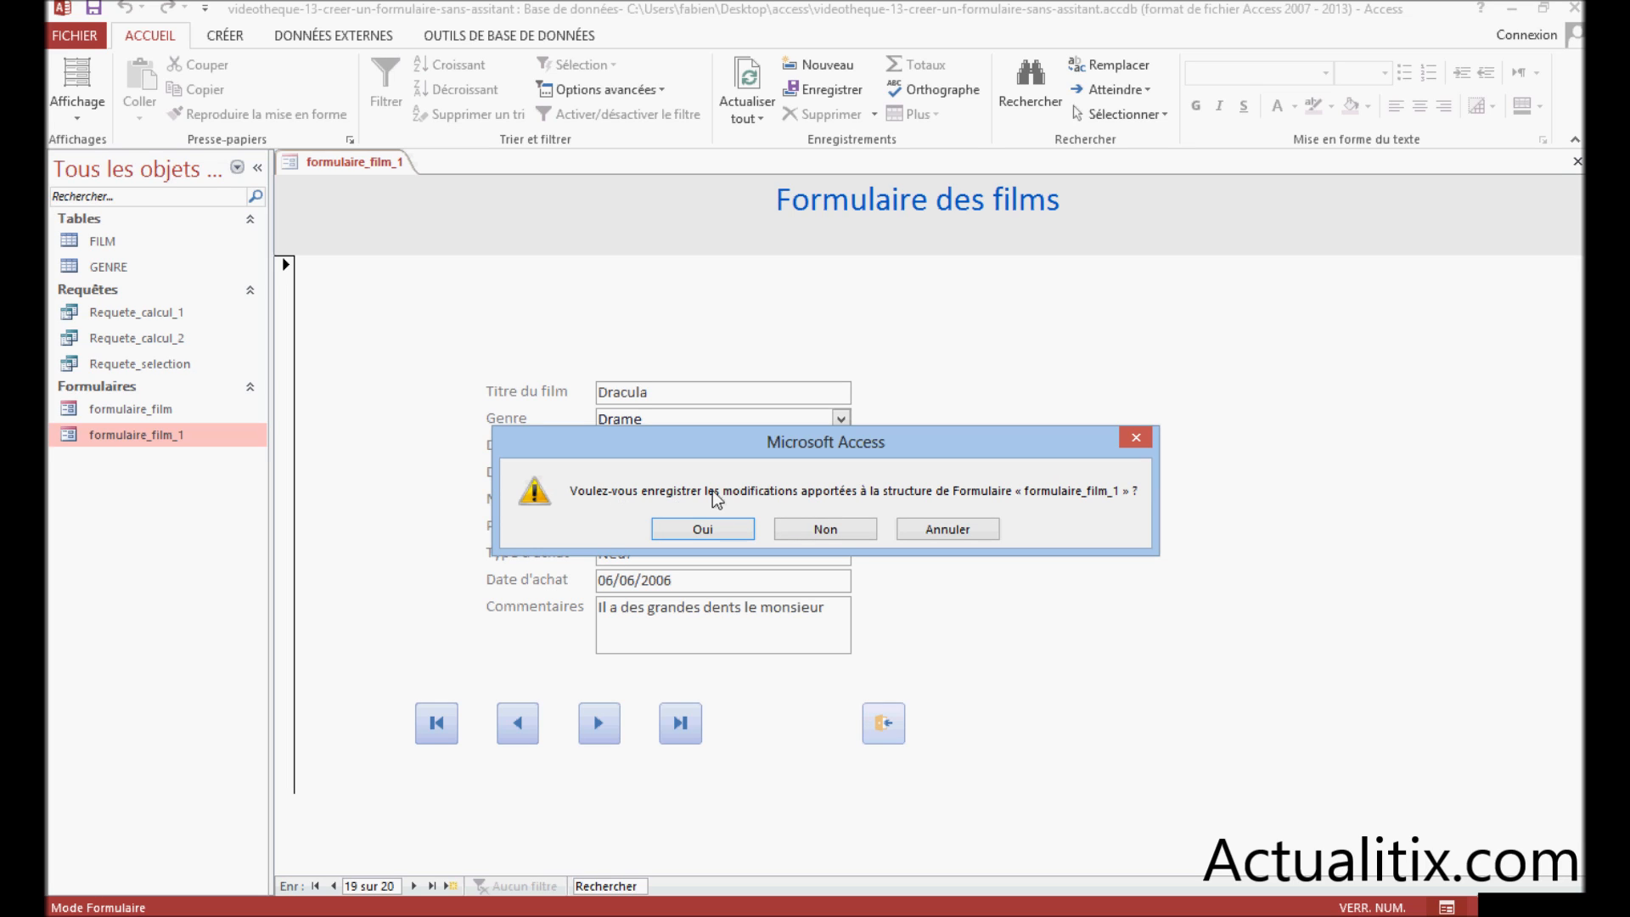
{"action": "left_click", "coordinate": [696, 533]}
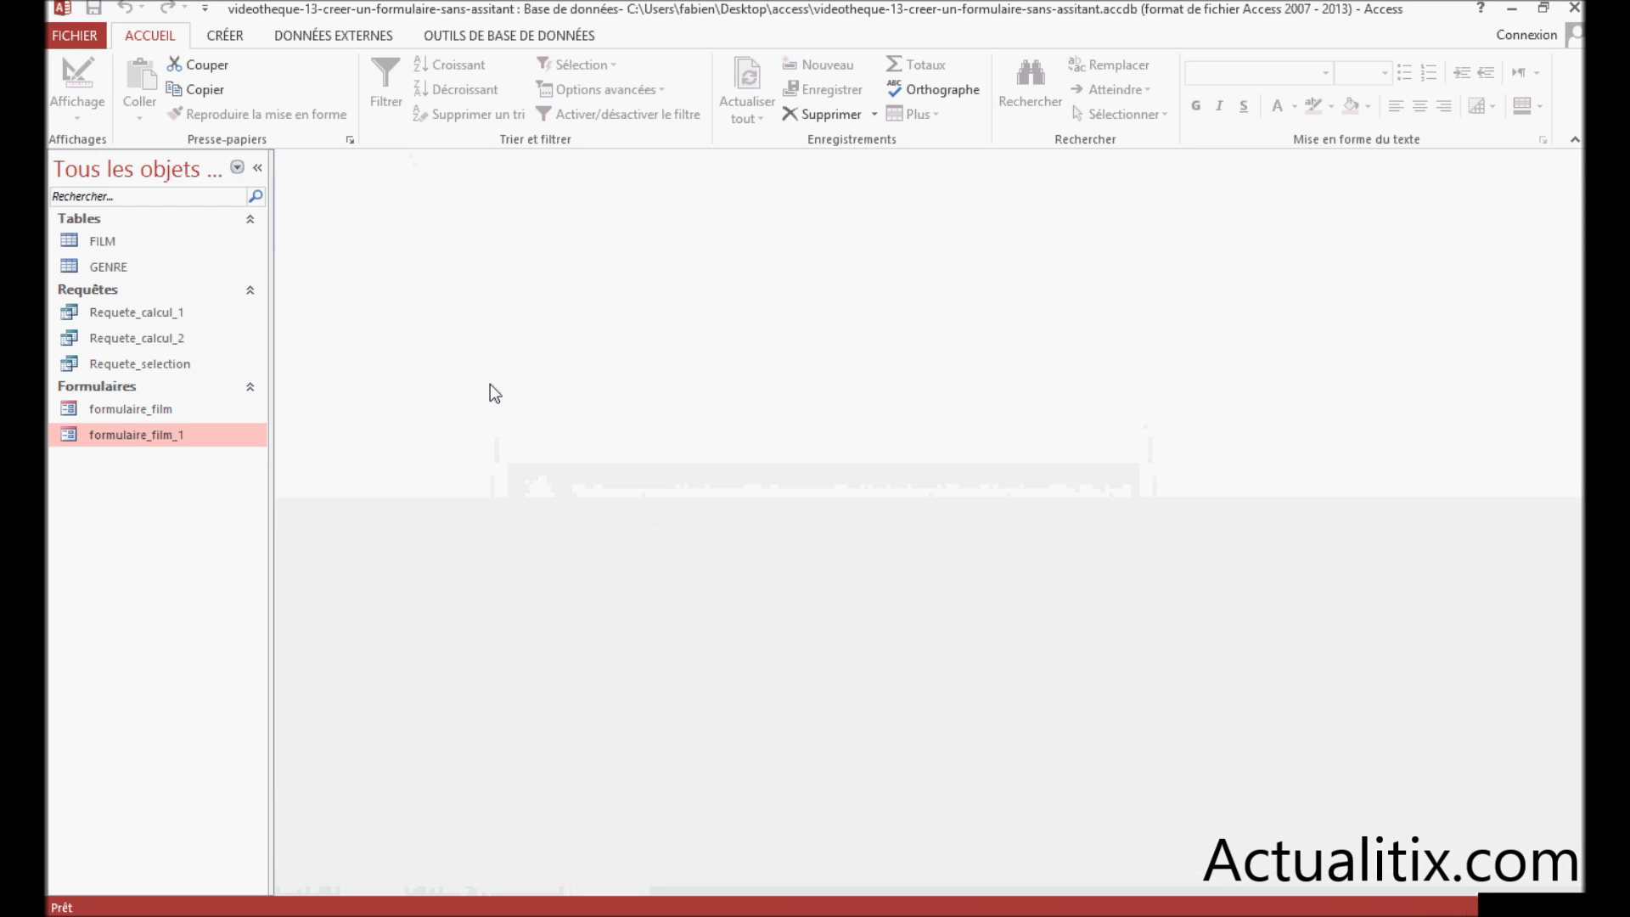
Reopen formulaire_film_1 and switch it to Design view (Mode Création)
{"action": "double_click", "coordinate": [158, 436]}
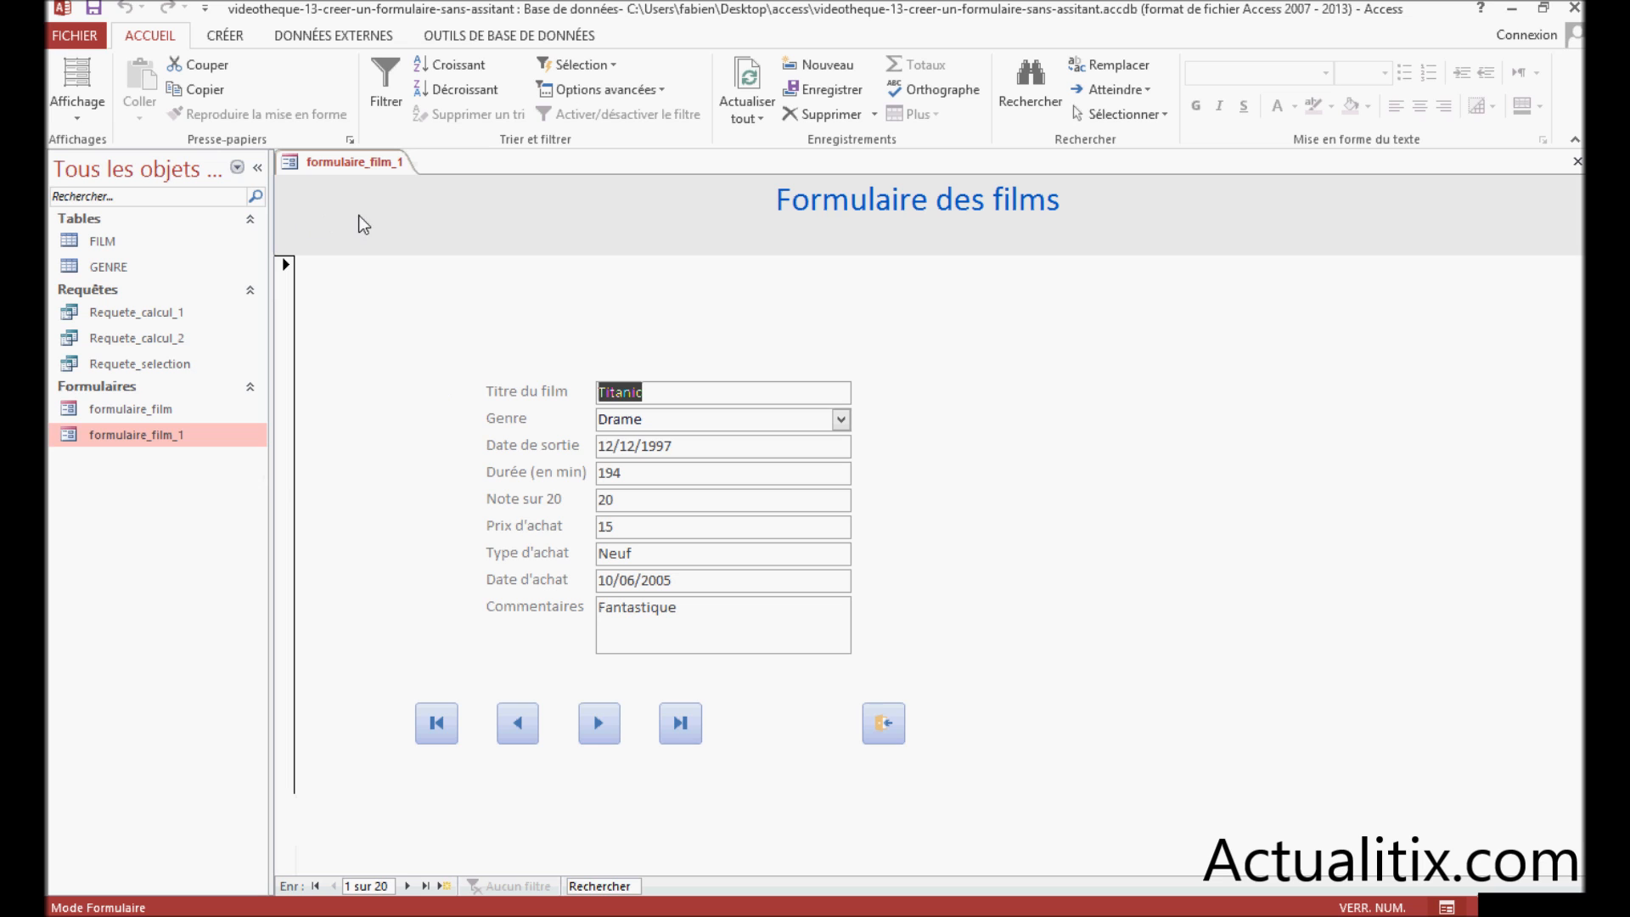
{"action": "left_click", "coordinate": [84, 106]}
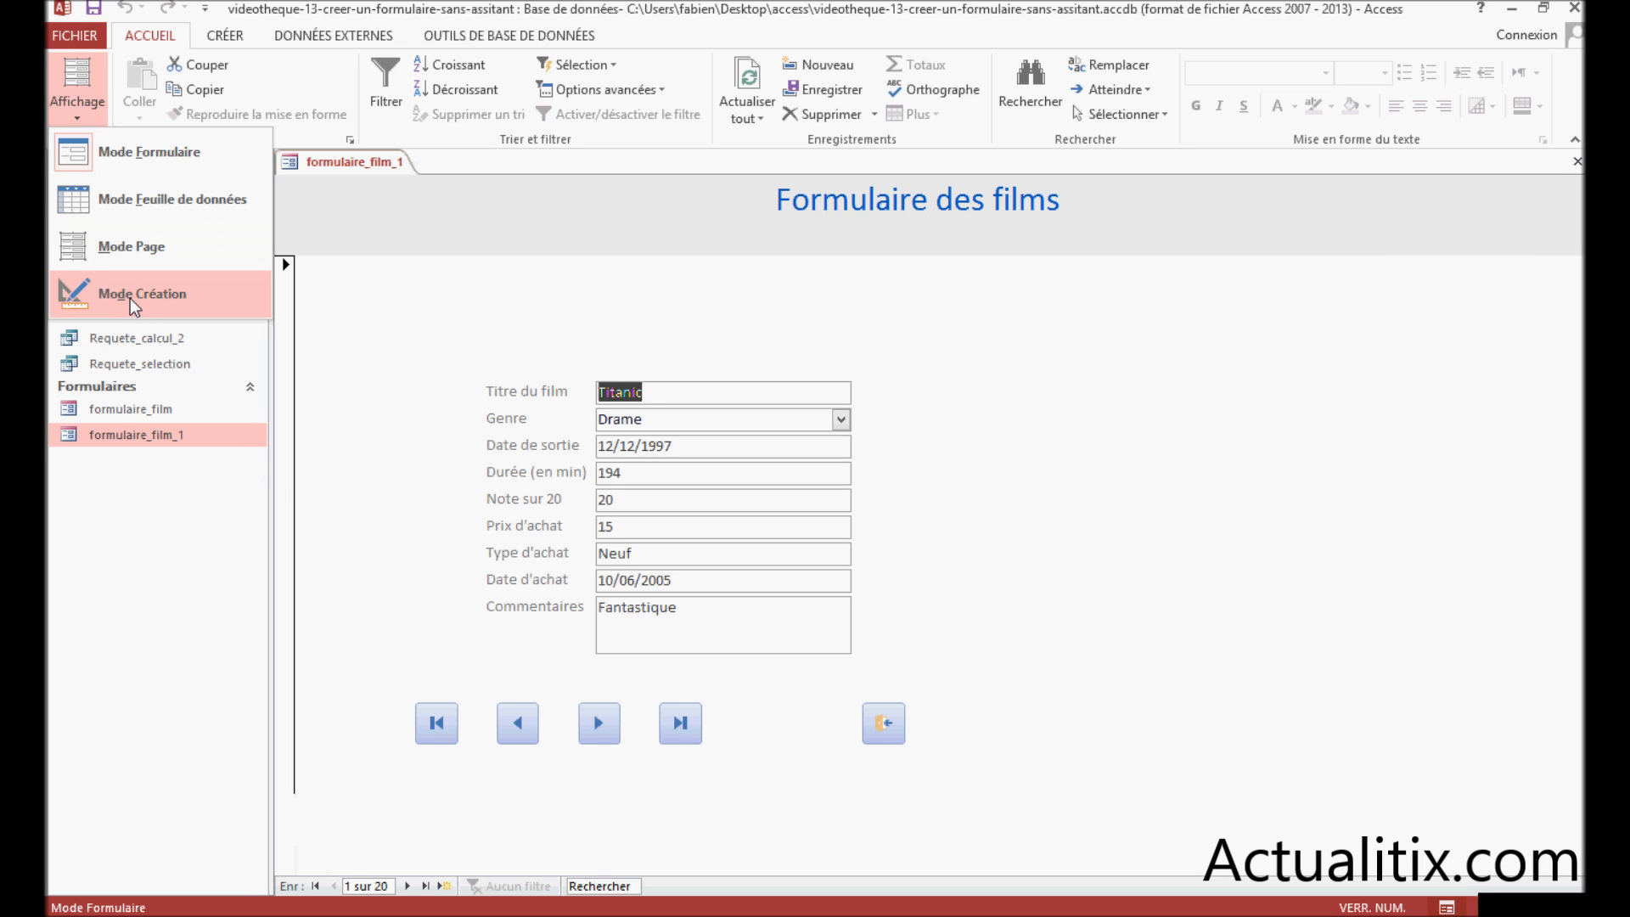
{"action": "left_click", "coordinate": [130, 298]}
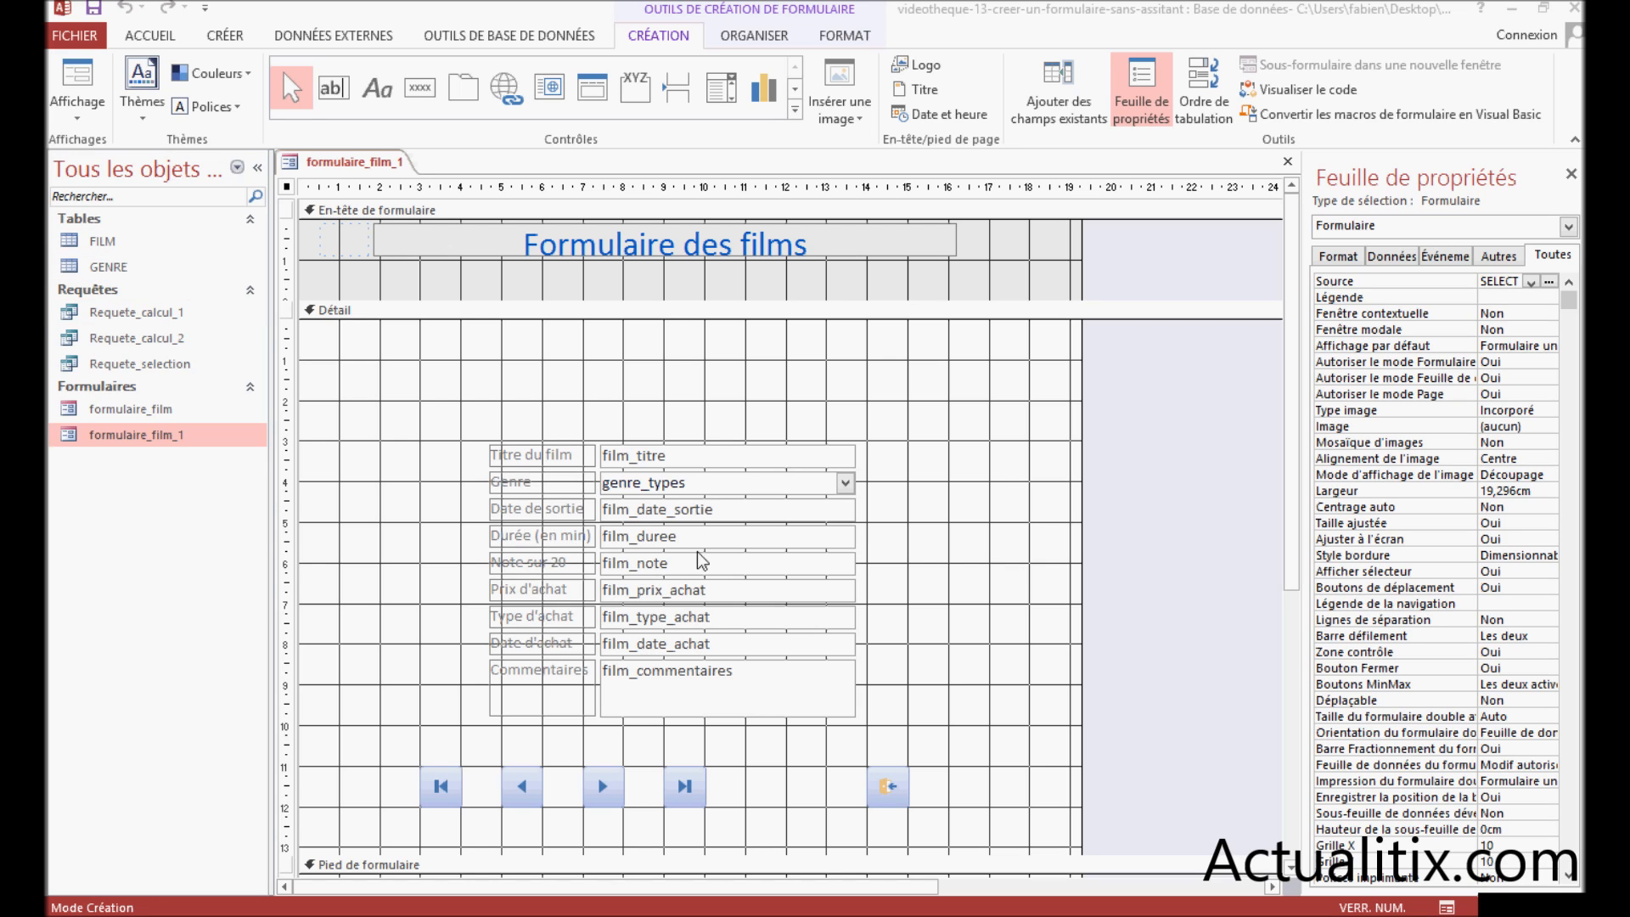
Move the close-form button right to about 16 cm and shift all film fields with their labels right to about 8 cm
{"action": "left_click", "coordinate": [471, 427]}
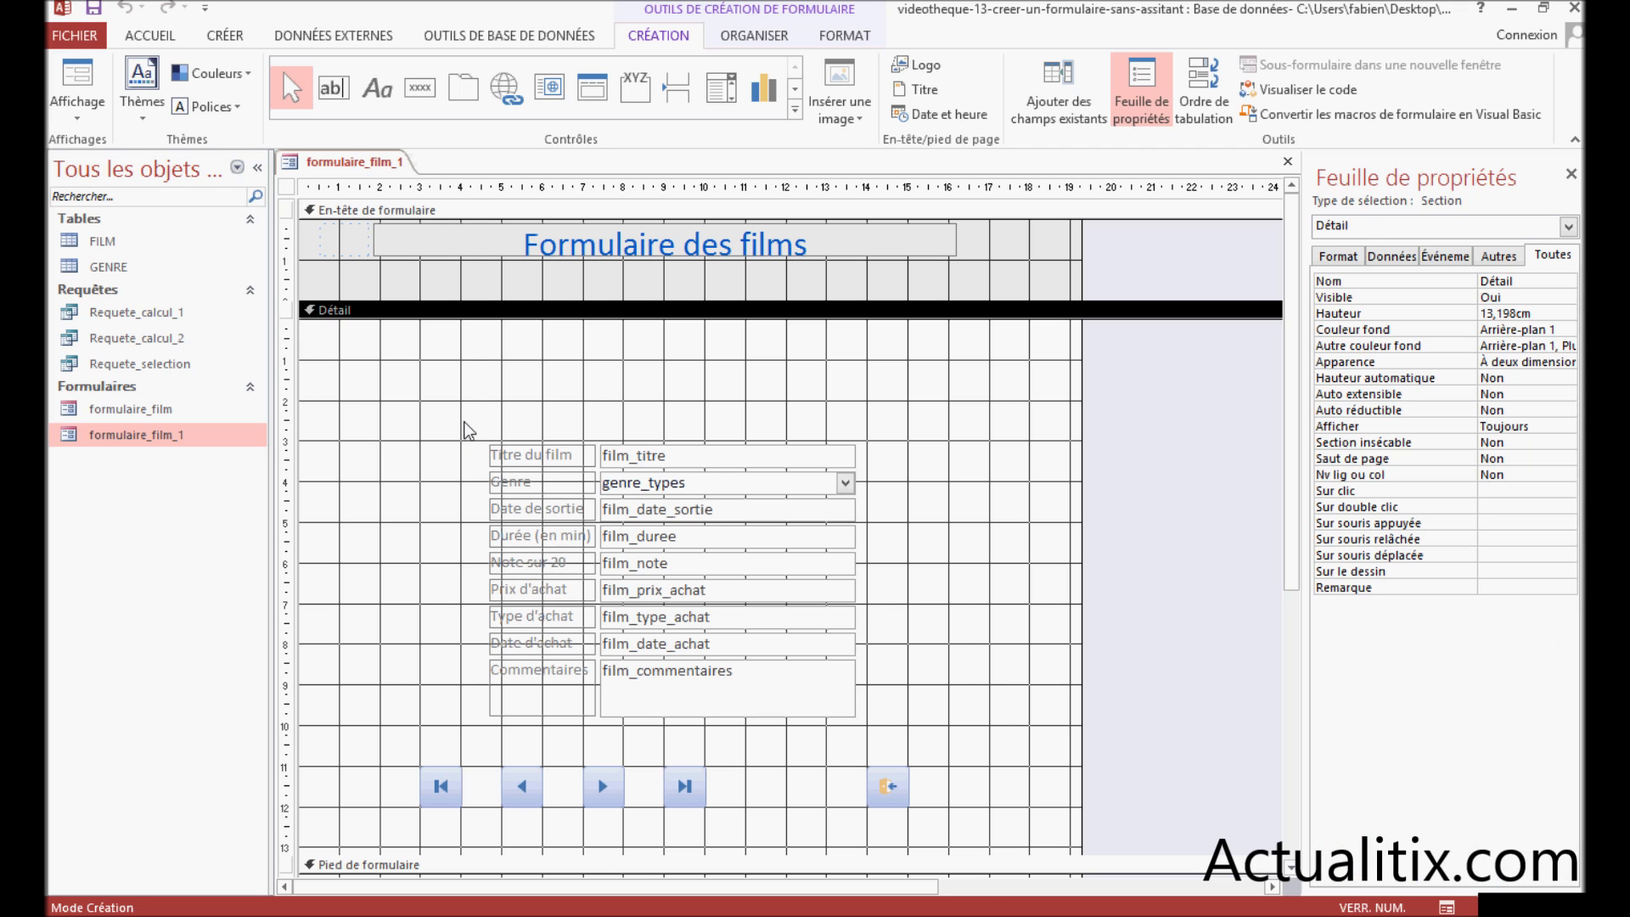
{"action": "left_click", "coordinate": [899, 787]}
{"action": "left_click_drag", "start_coordinate": [898, 765], "coordinate": [974, 774]}
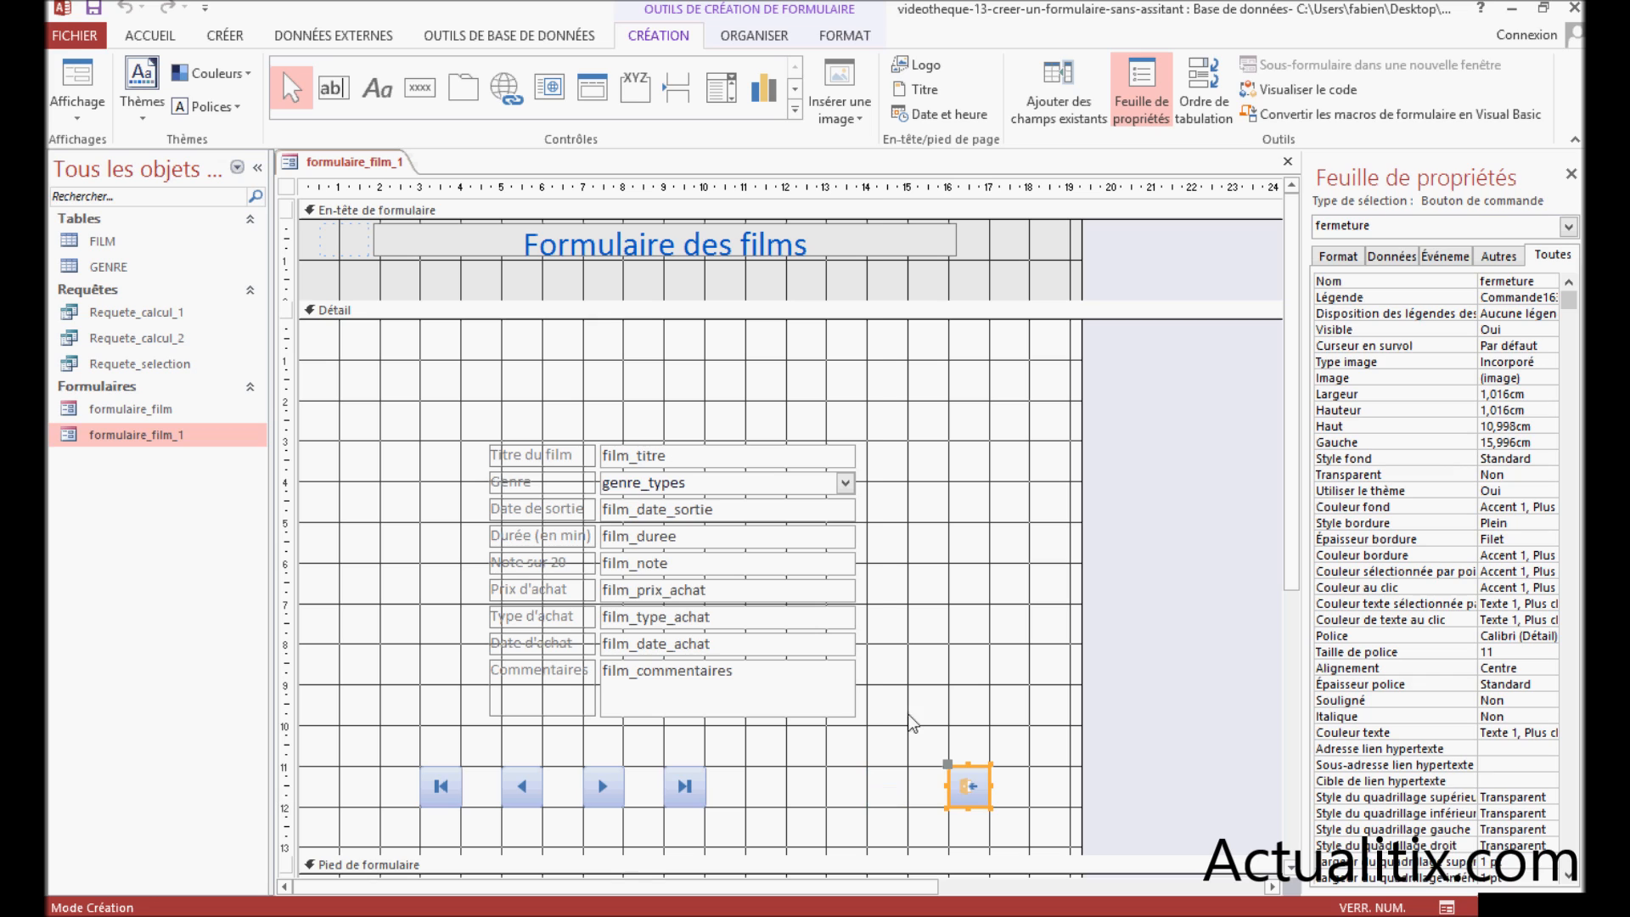
{"action": "left_click_drag", "start_coordinate": [450, 414], "coordinate": [887, 717]}
{"action": "left_click_drag", "start_coordinate": [658, 458], "coordinate": [784, 458]}
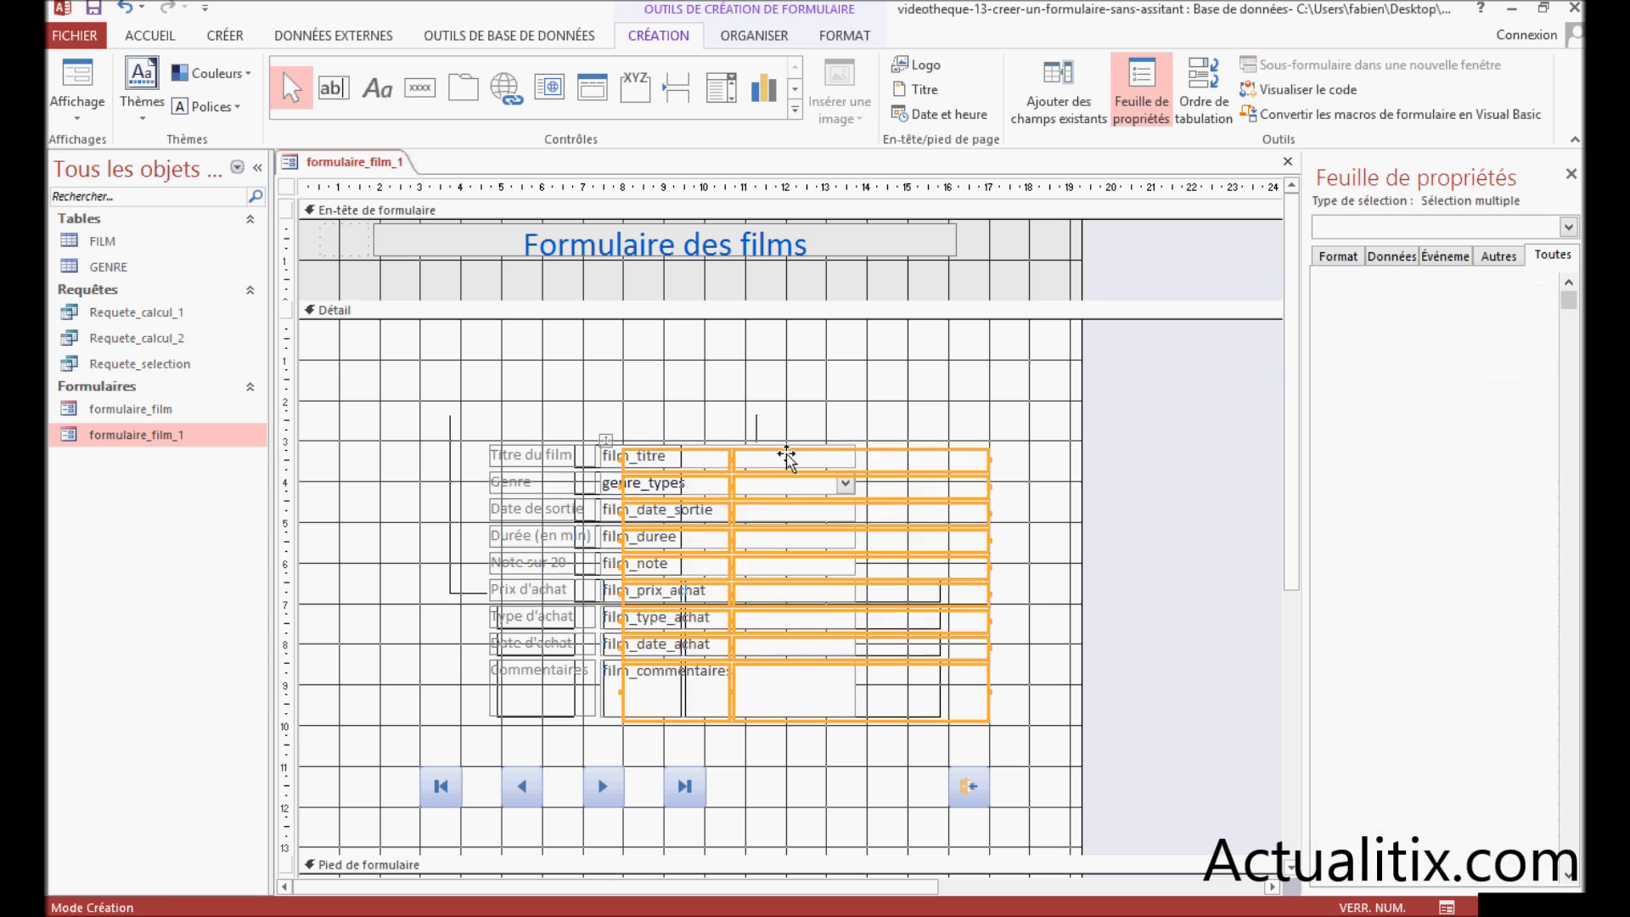
{"action": "left_click", "coordinate": [701, 373]}
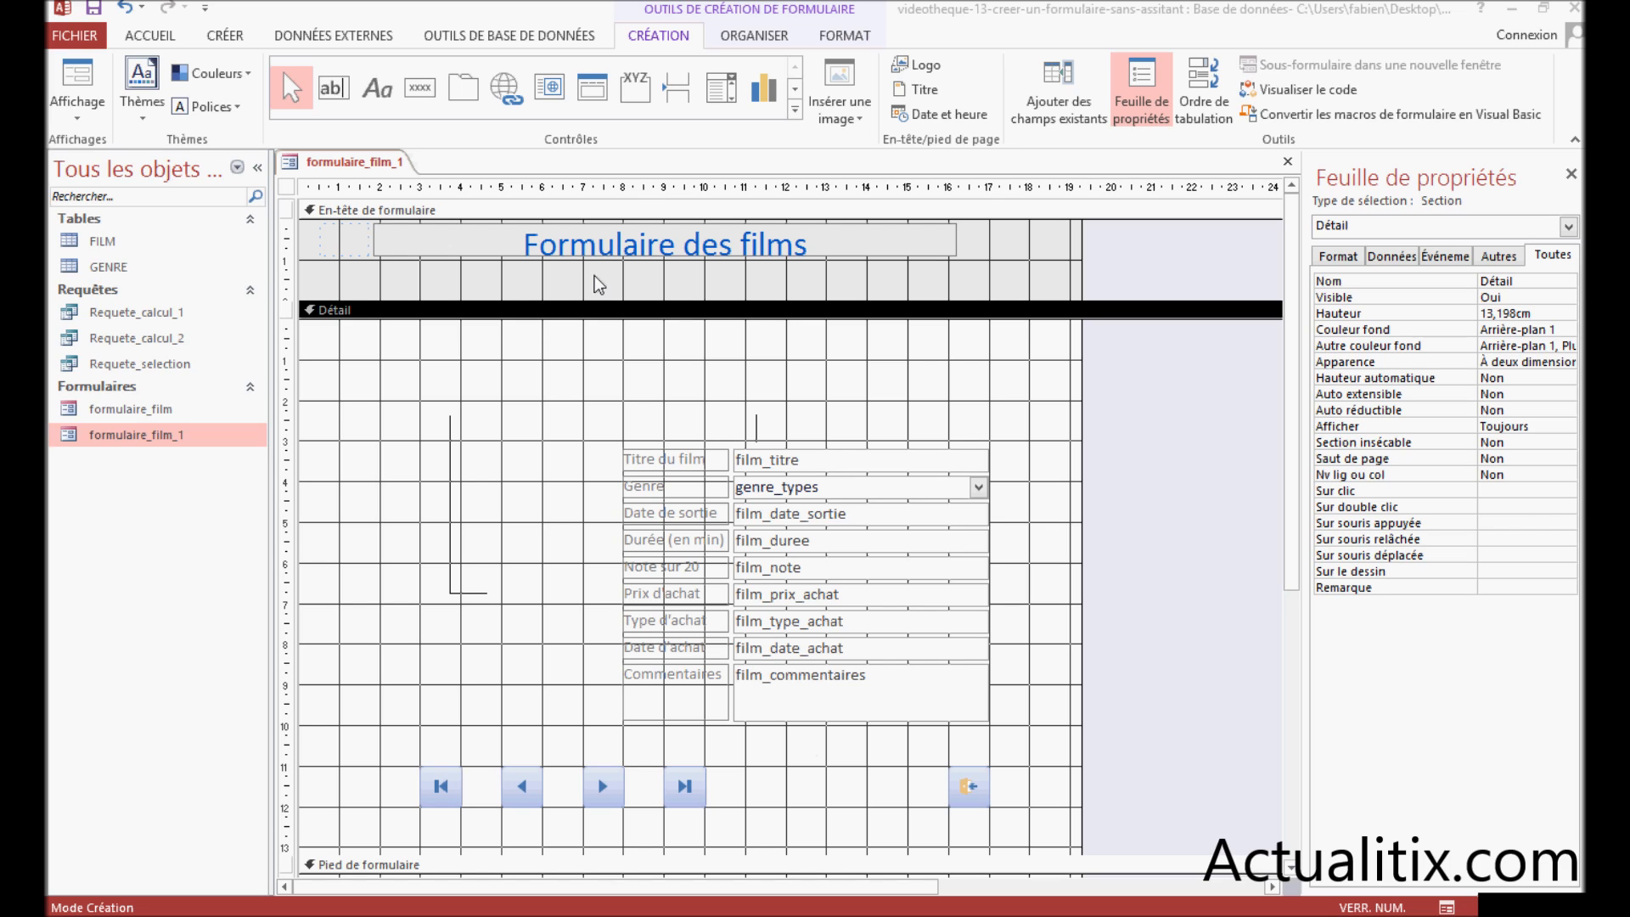
Insert the image 192 from the Vidéos library beside the film fields, about 6 cm wide and 7 cm high
{"action": "left_click", "coordinate": [834, 121]}
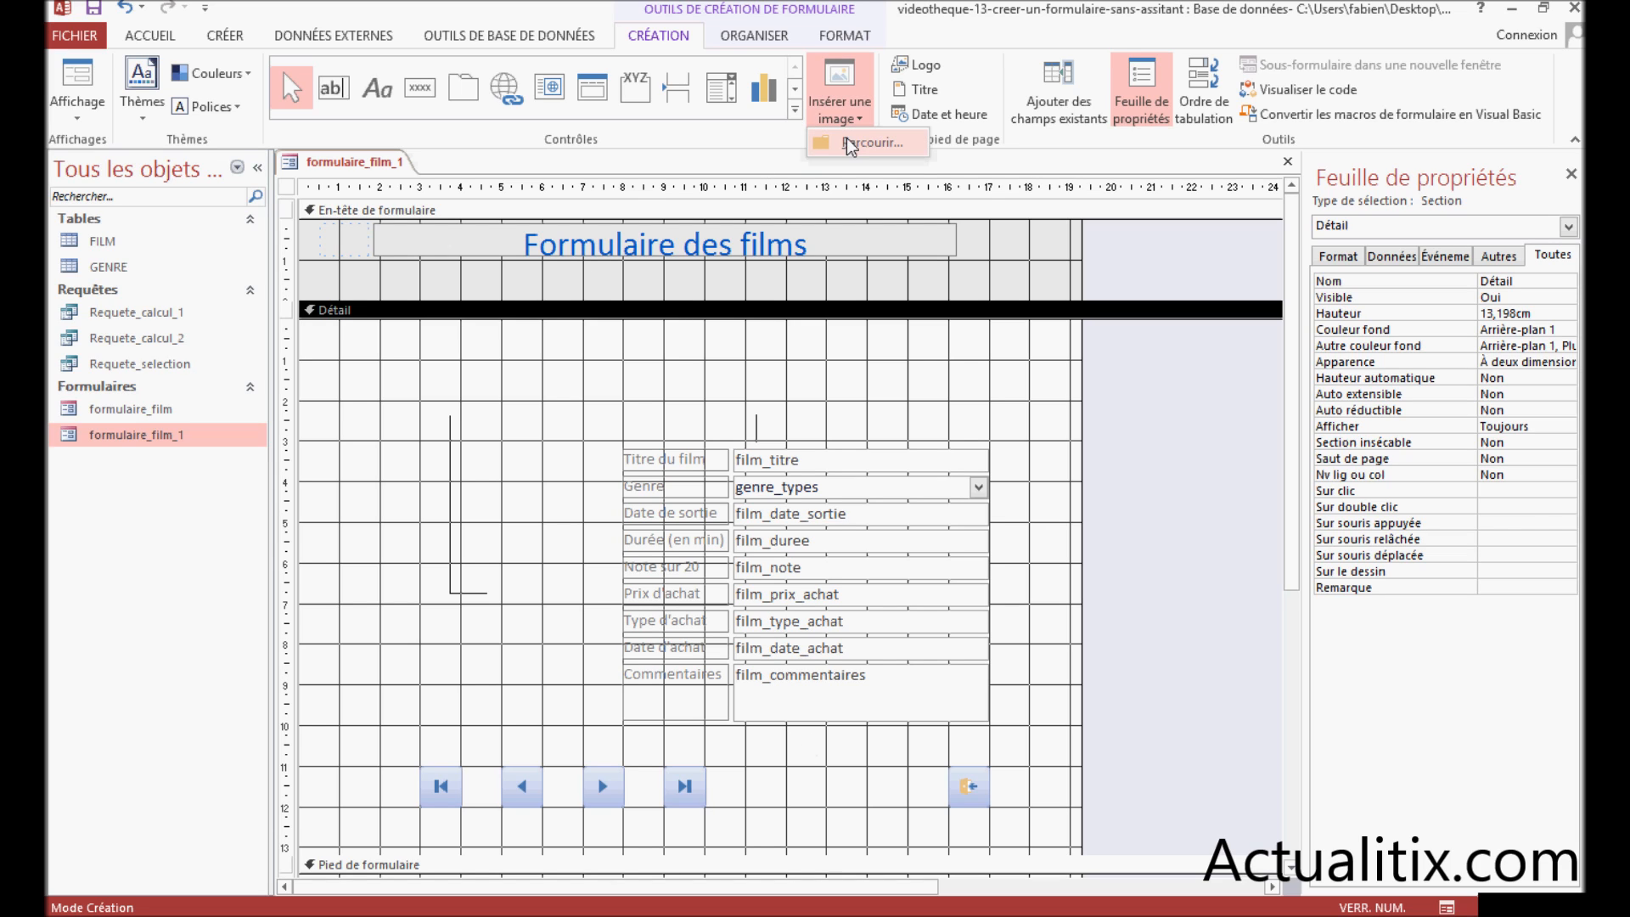
{"action": "left_click", "coordinate": [852, 145]}
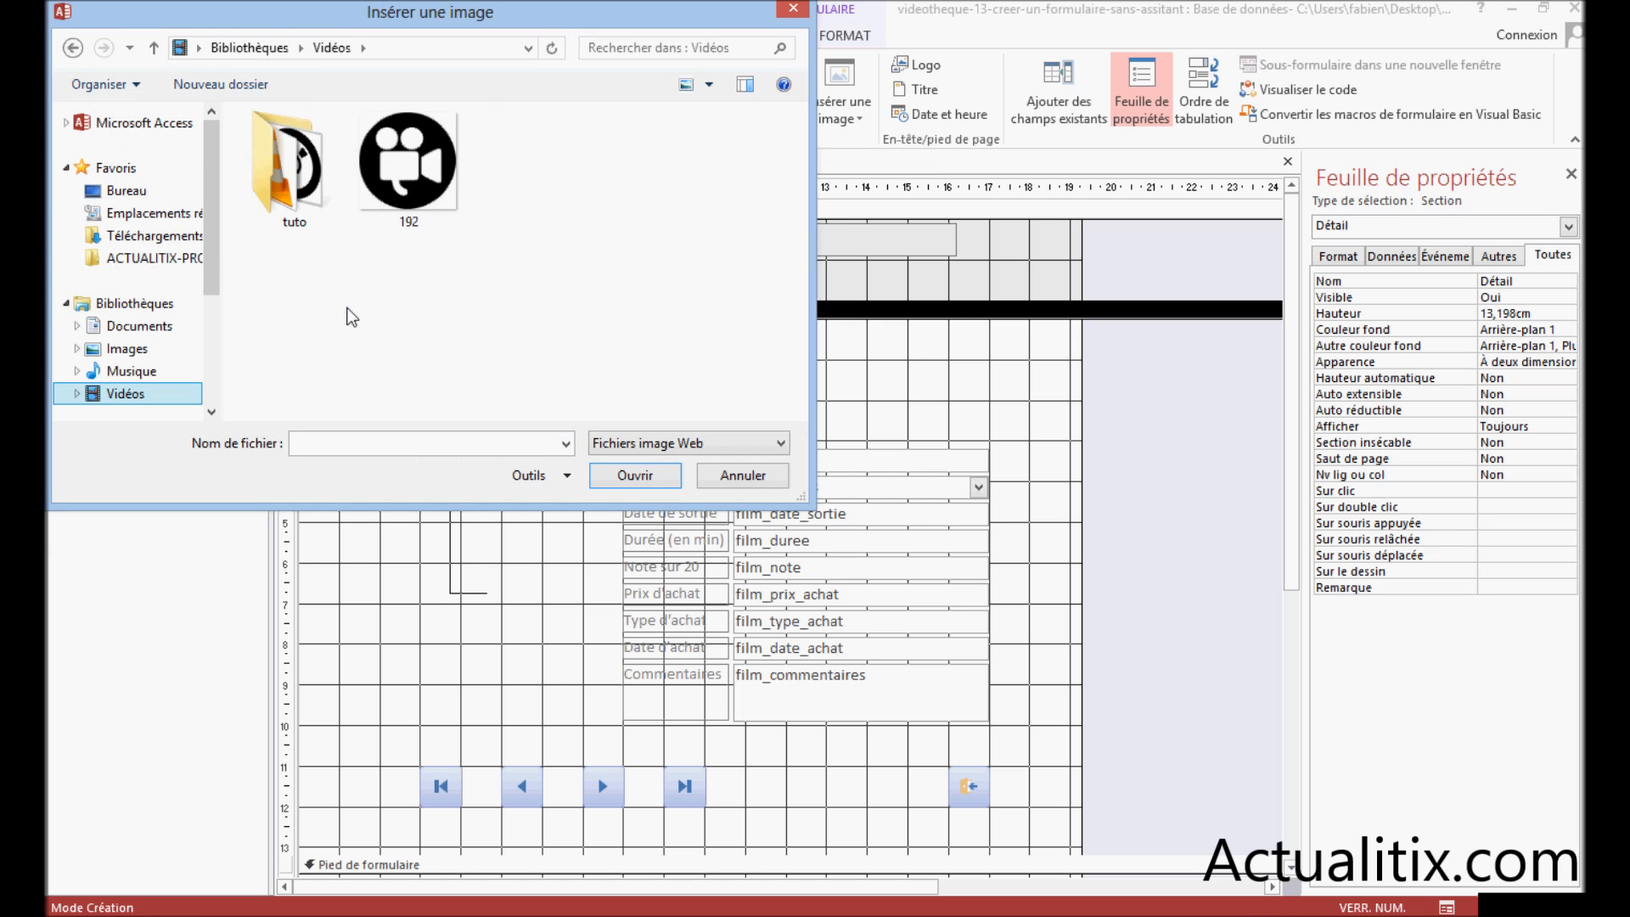
{"action": "left_click", "coordinate": [394, 178]}
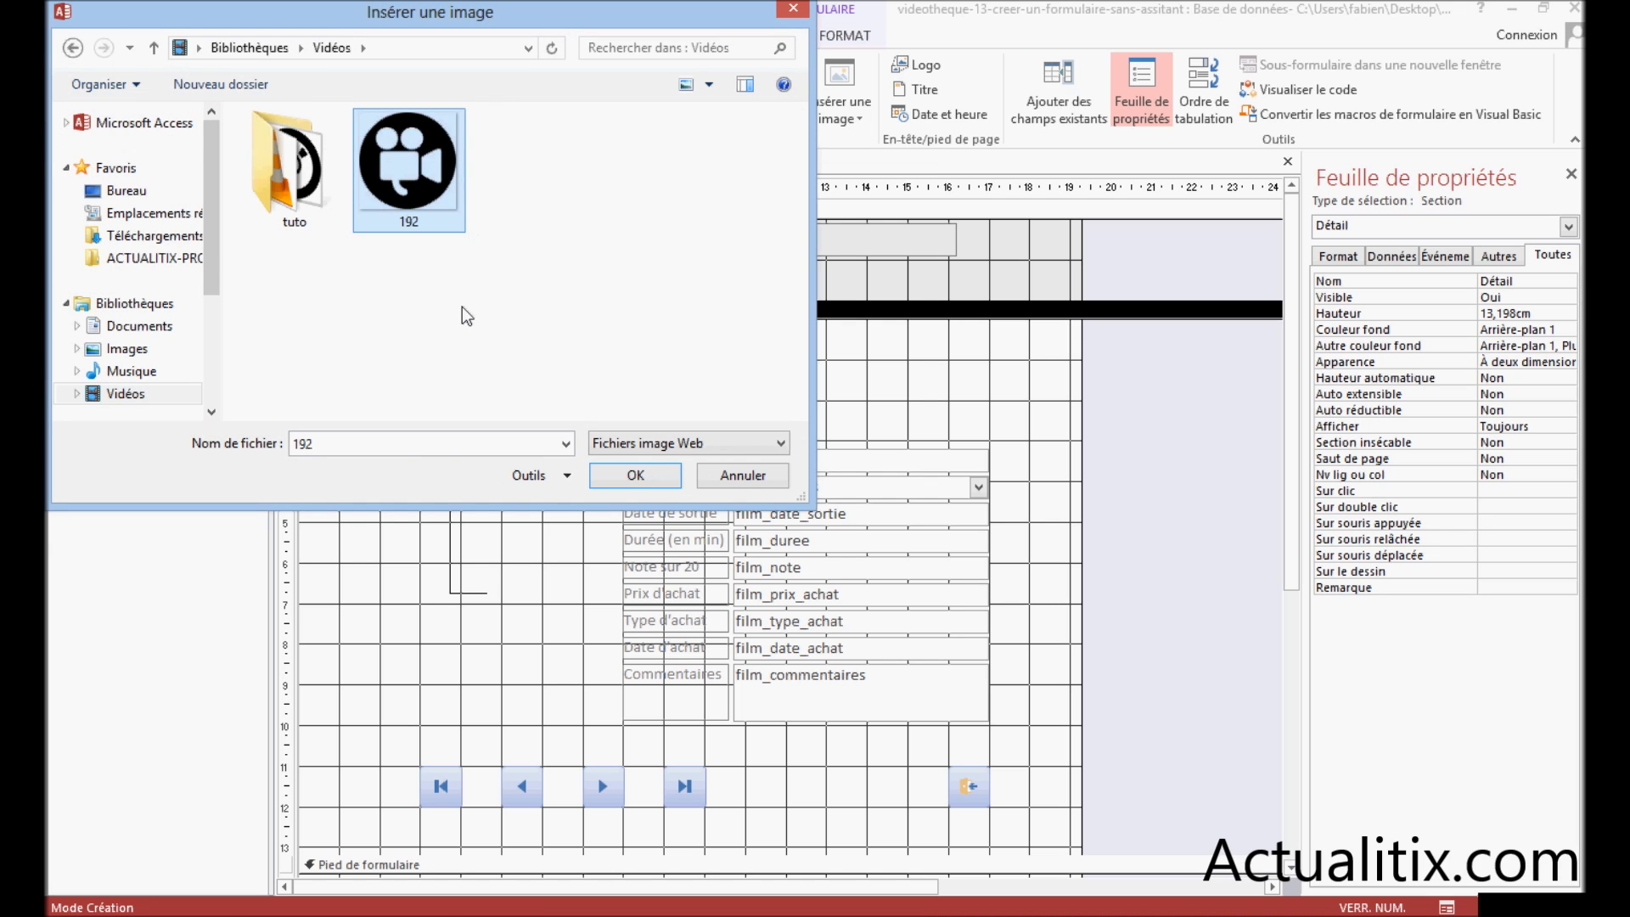
{"action": "left_click", "coordinate": [649, 475]}
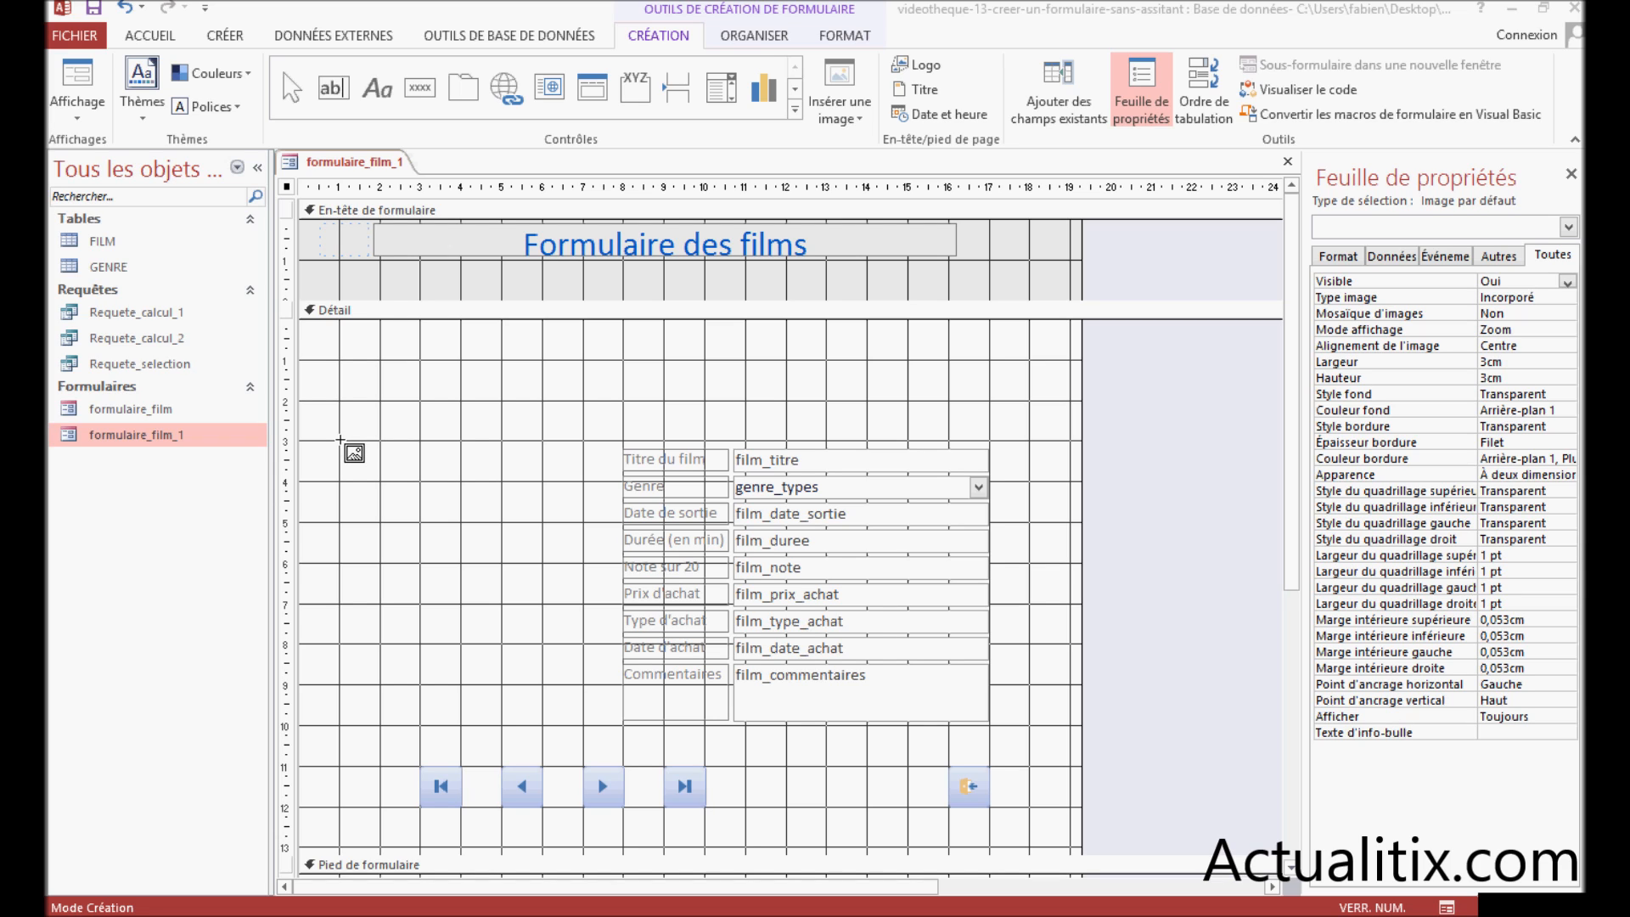
{"action": "mouse_move", "coordinate": [341, 439]}
{"action": "left_mouse_down"}
{"action": "mouse_move", "coordinate": [367, 444]}
{"action": "mouse_move", "coordinate": [538, 606]}
{"action": "mouse_move", "coordinate": [583, 725]}
{"action": "left_mouse_up"}
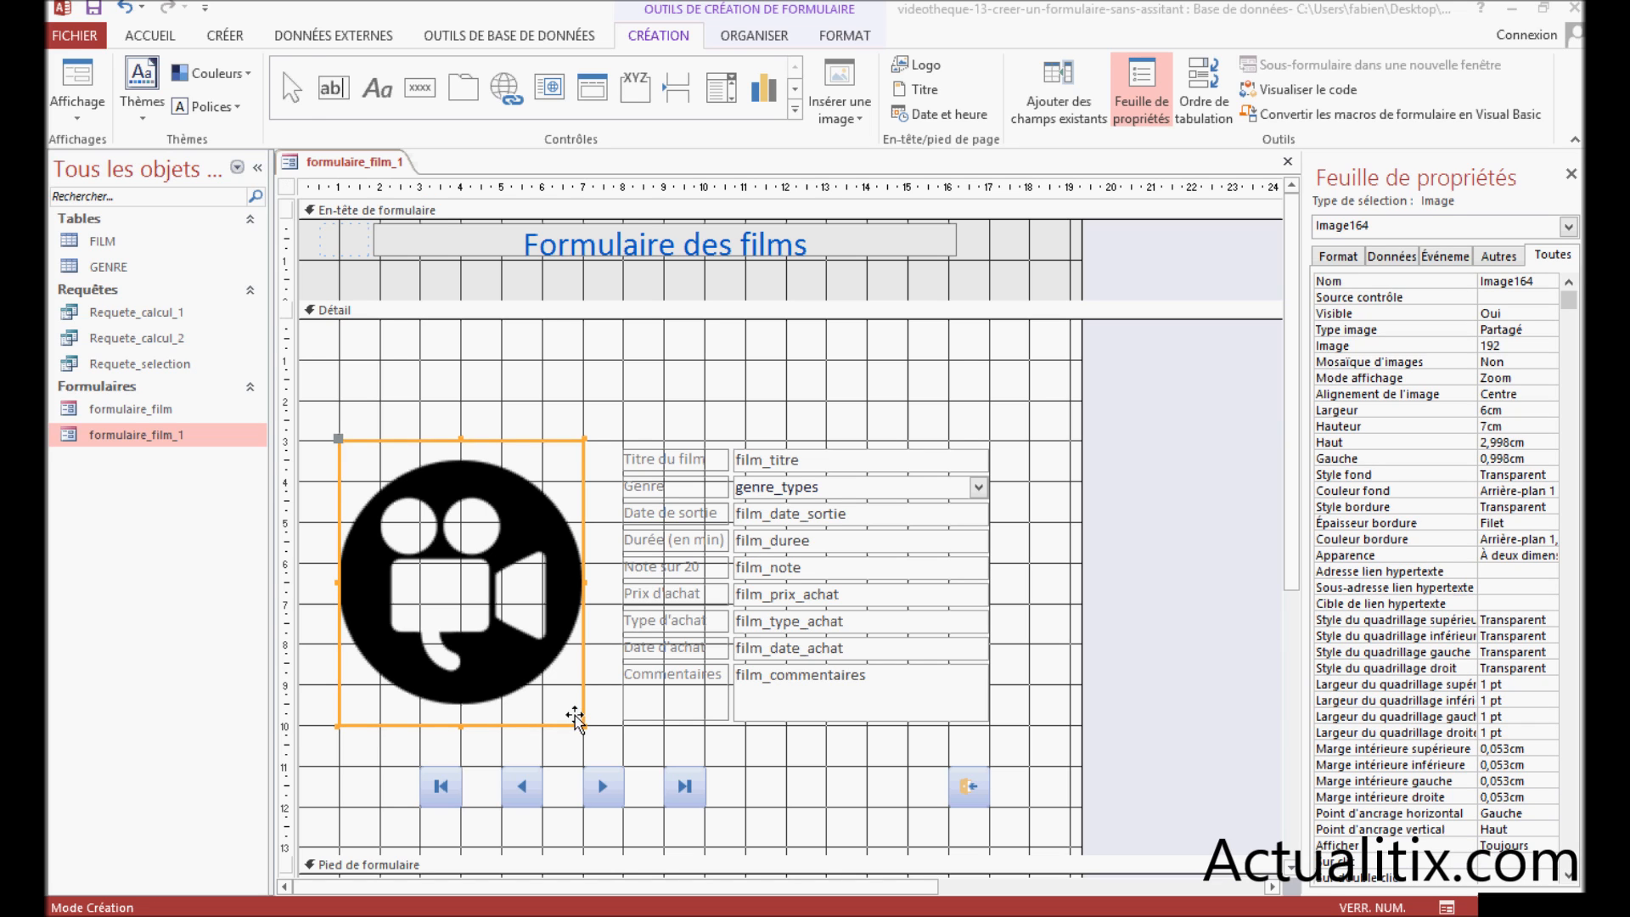
{"action": "left_click", "coordinate": [526, 367]}
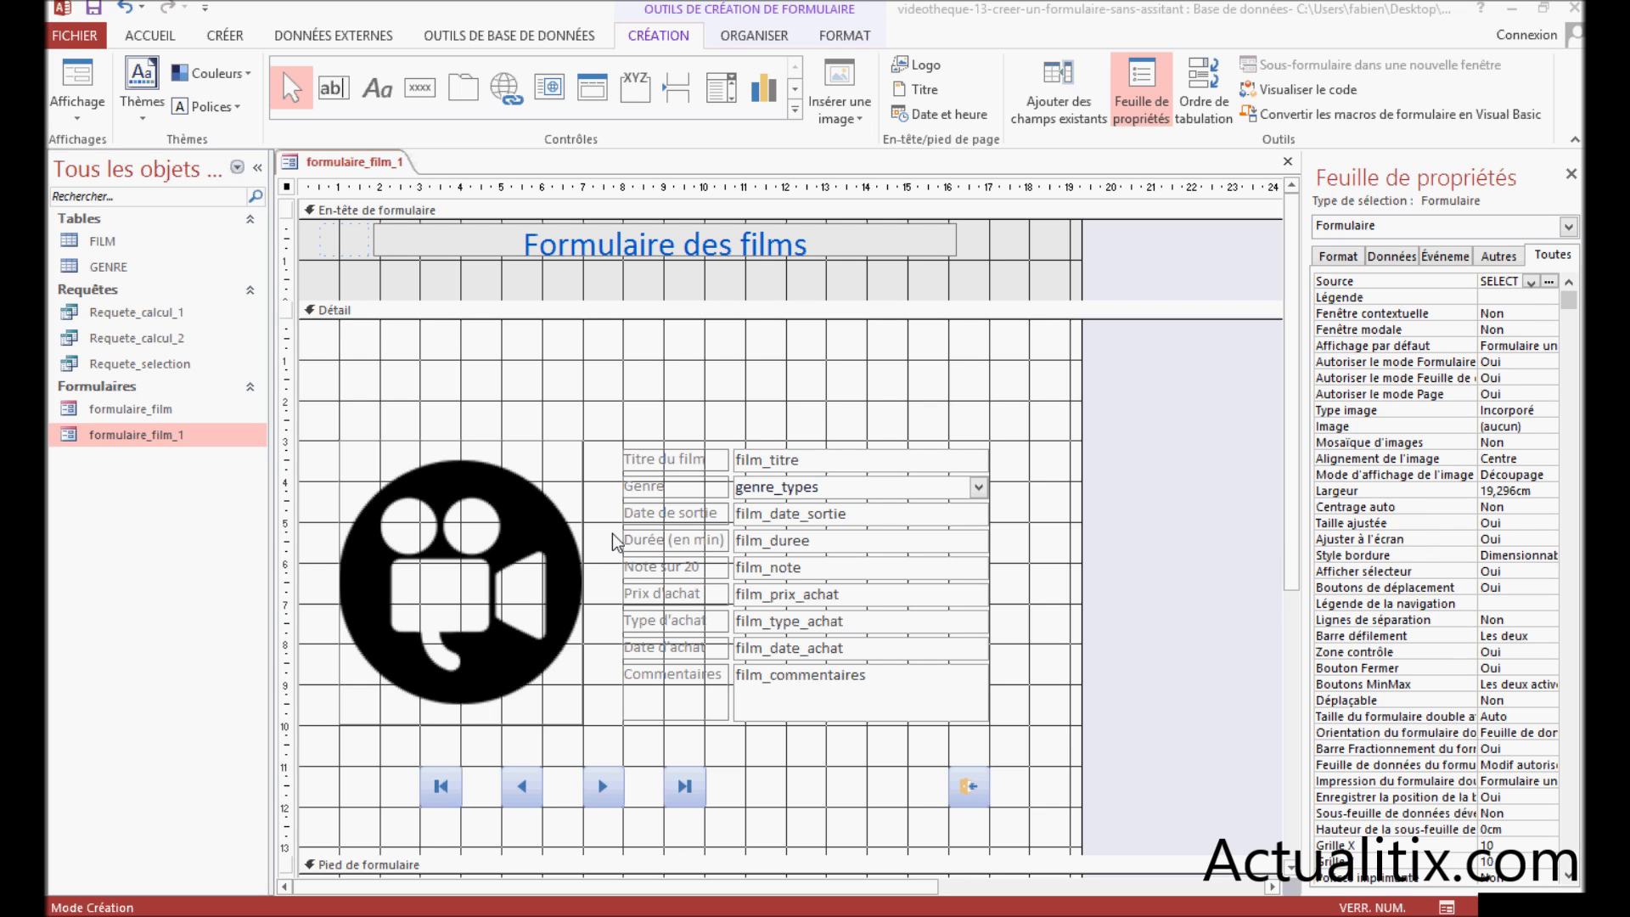
Check the inserted image in Form view, then return to Design view and save the form
{"action": "left_click", "coordinate": [71, 113]}
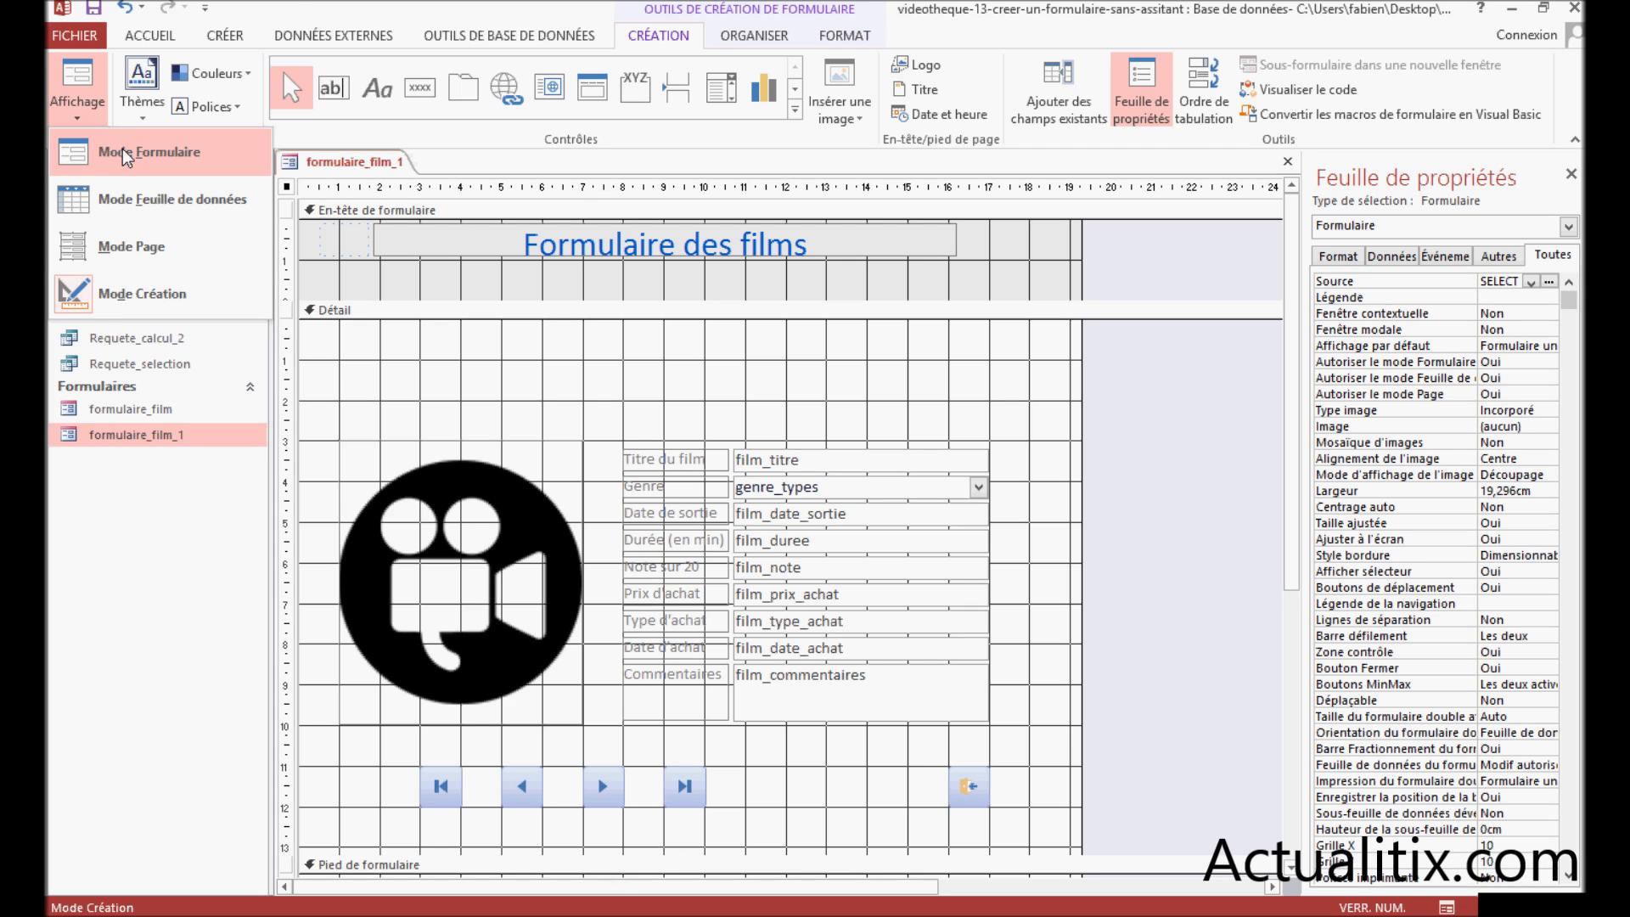
{"action": "left_click", "coordinate": [122, 149]}
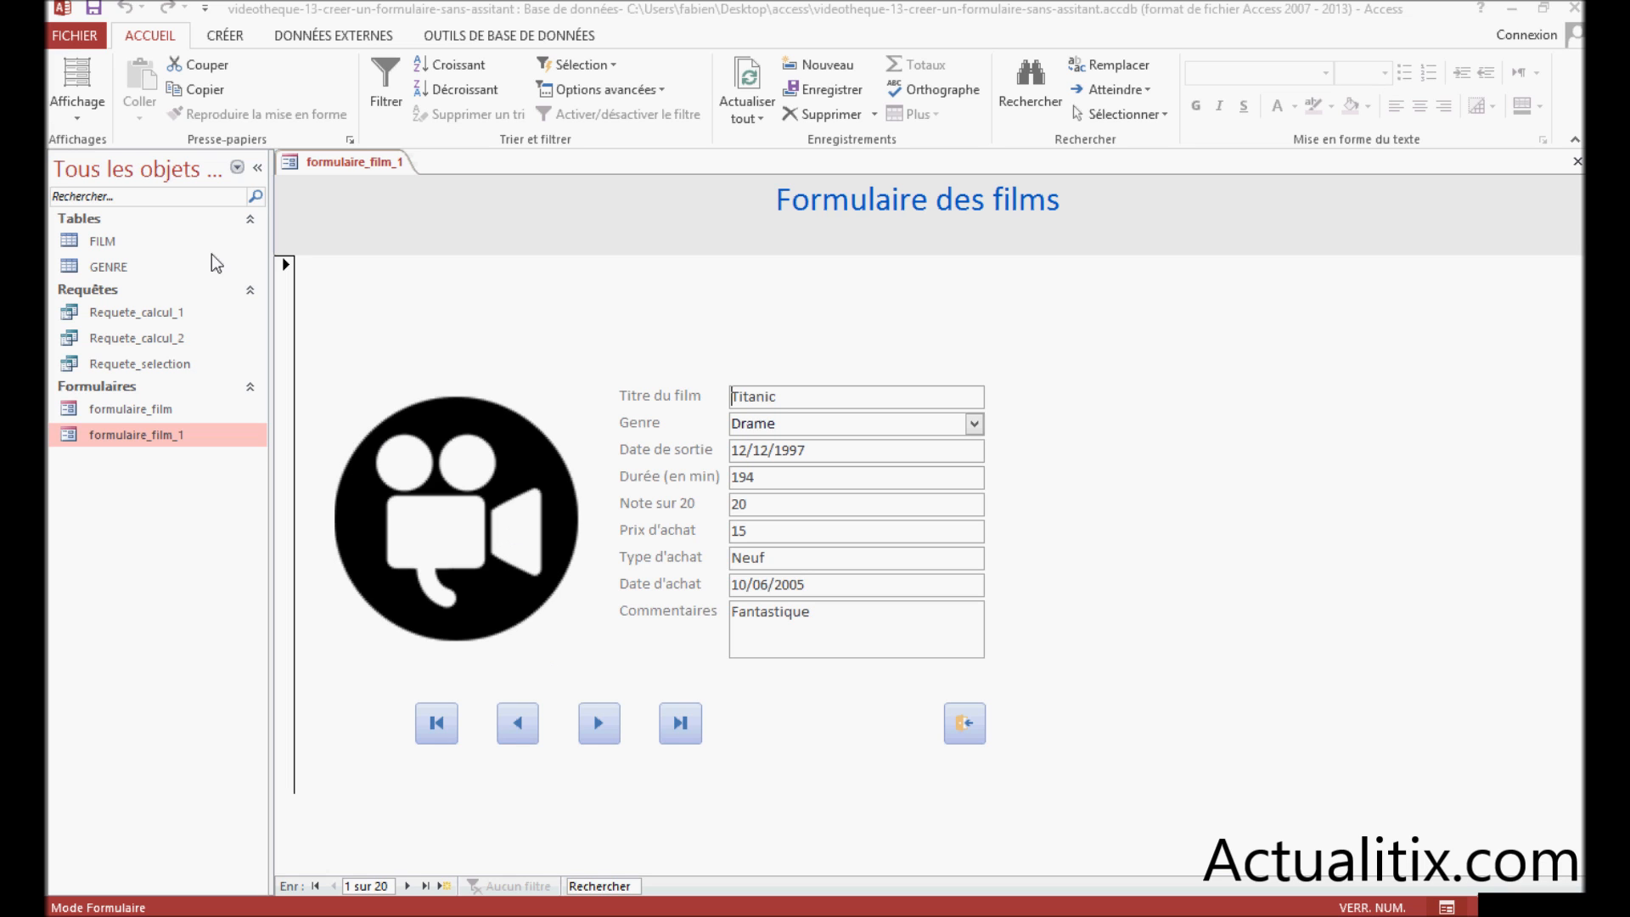
{"action": "left_click", "coordinate": [78, 112]}
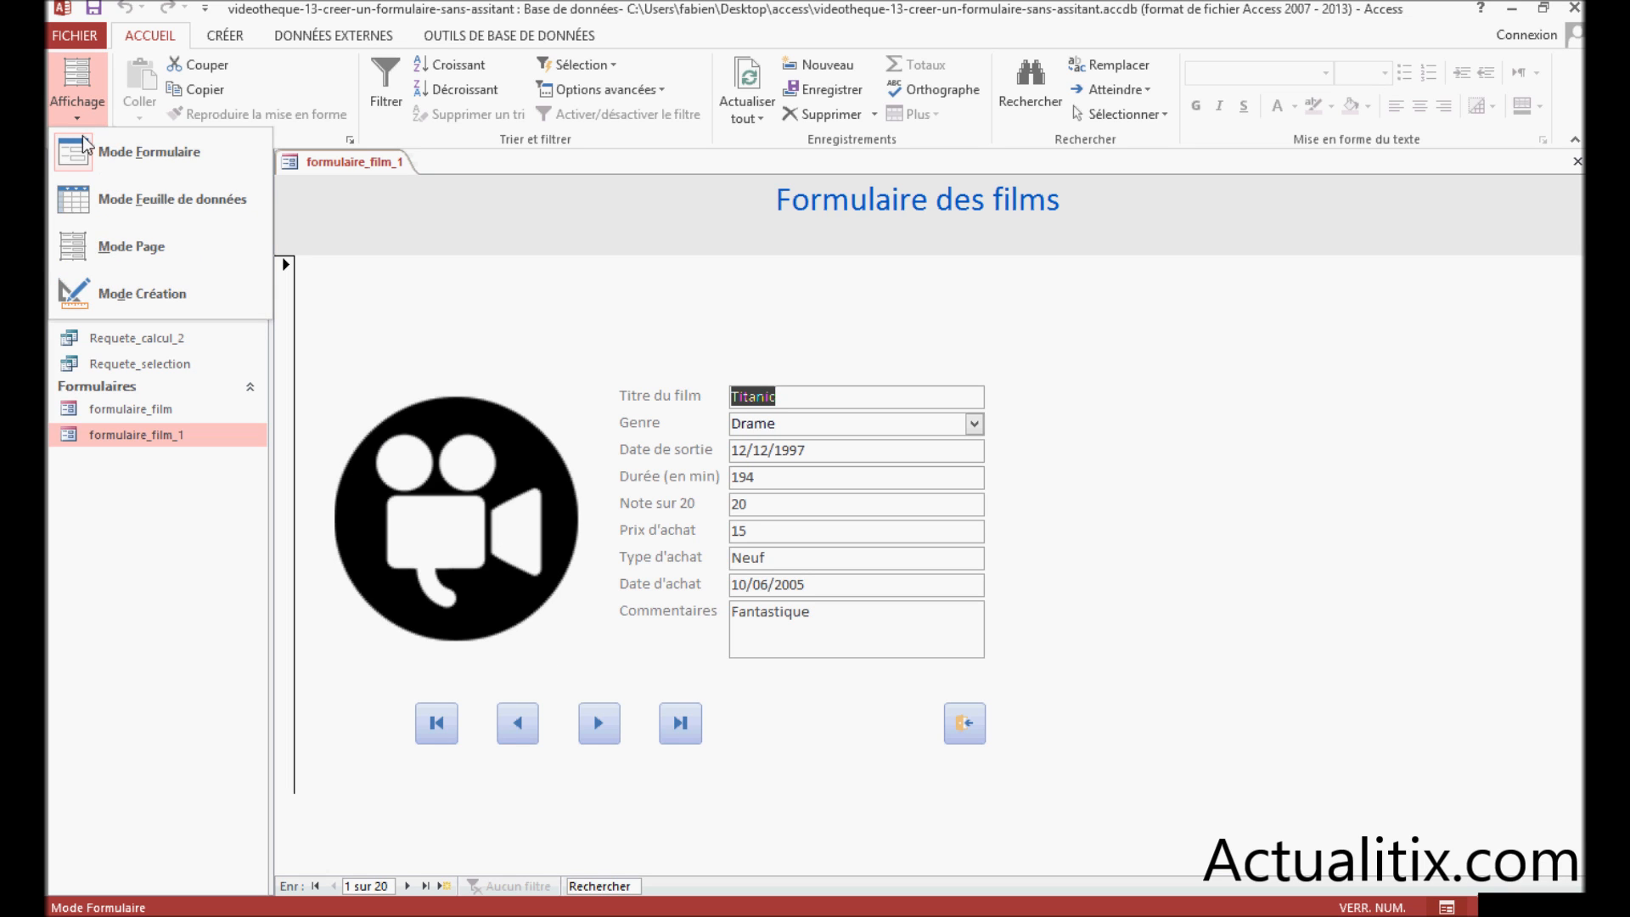
{"action": "left_click", "coordinate": [116, 293]}
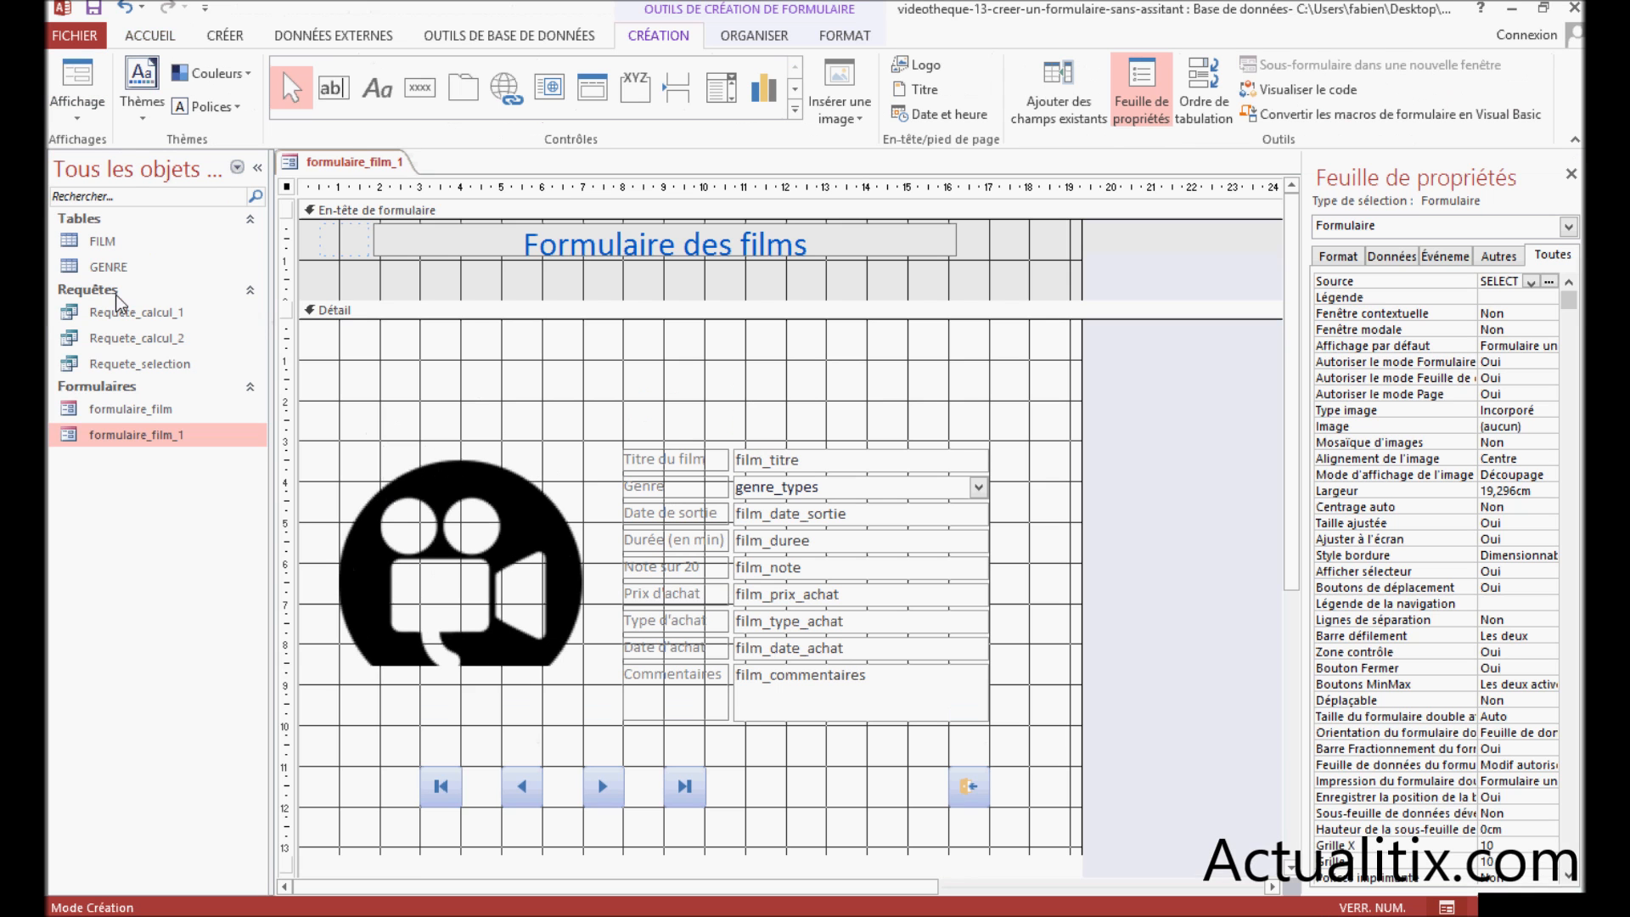
{"action": "left_click", "coordinate": [97, 7]}
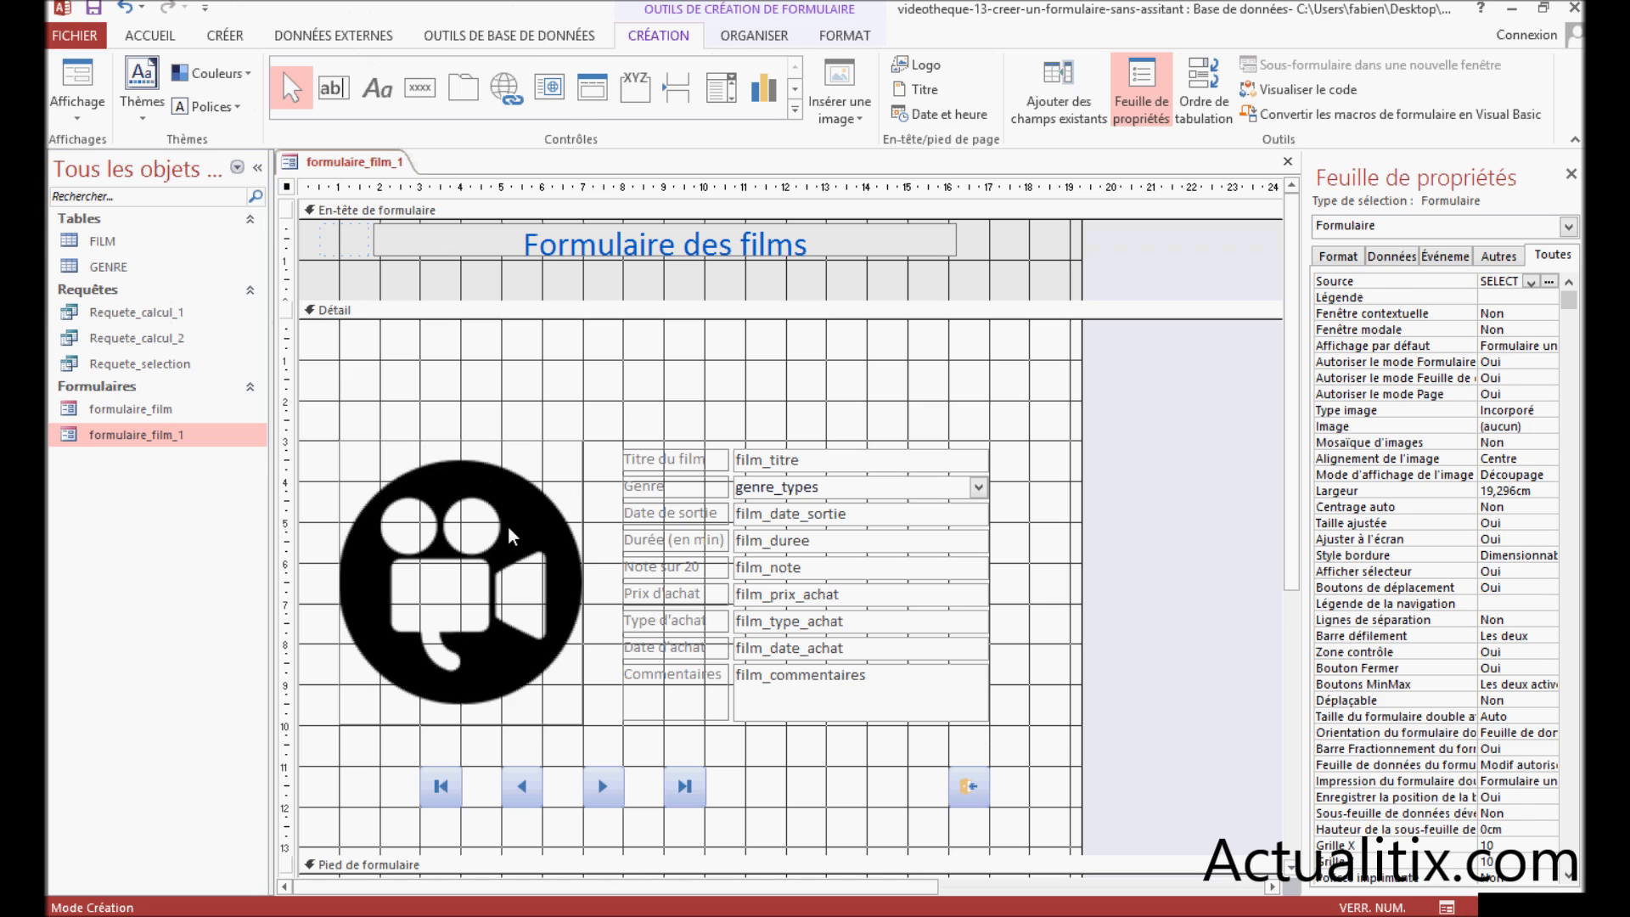
Apply the shadowed special effect (Effet spécial) to the camera image
{"action": "left_click", "coordinate": [466, 591]}
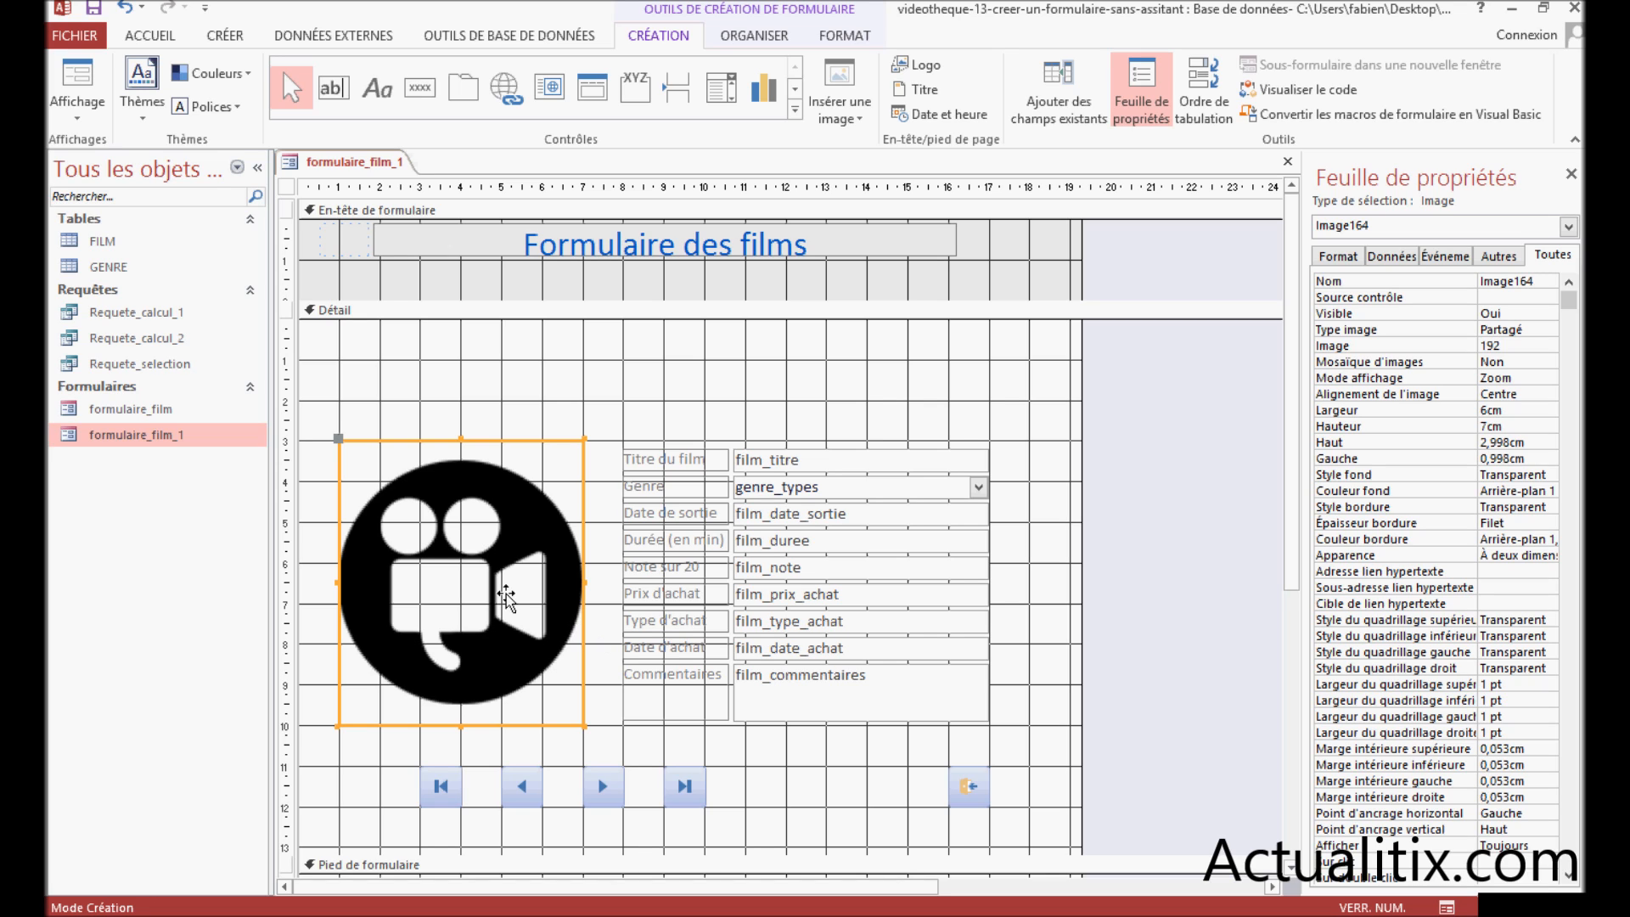
{"action": "right_click", "coordinate": [436, 588]}
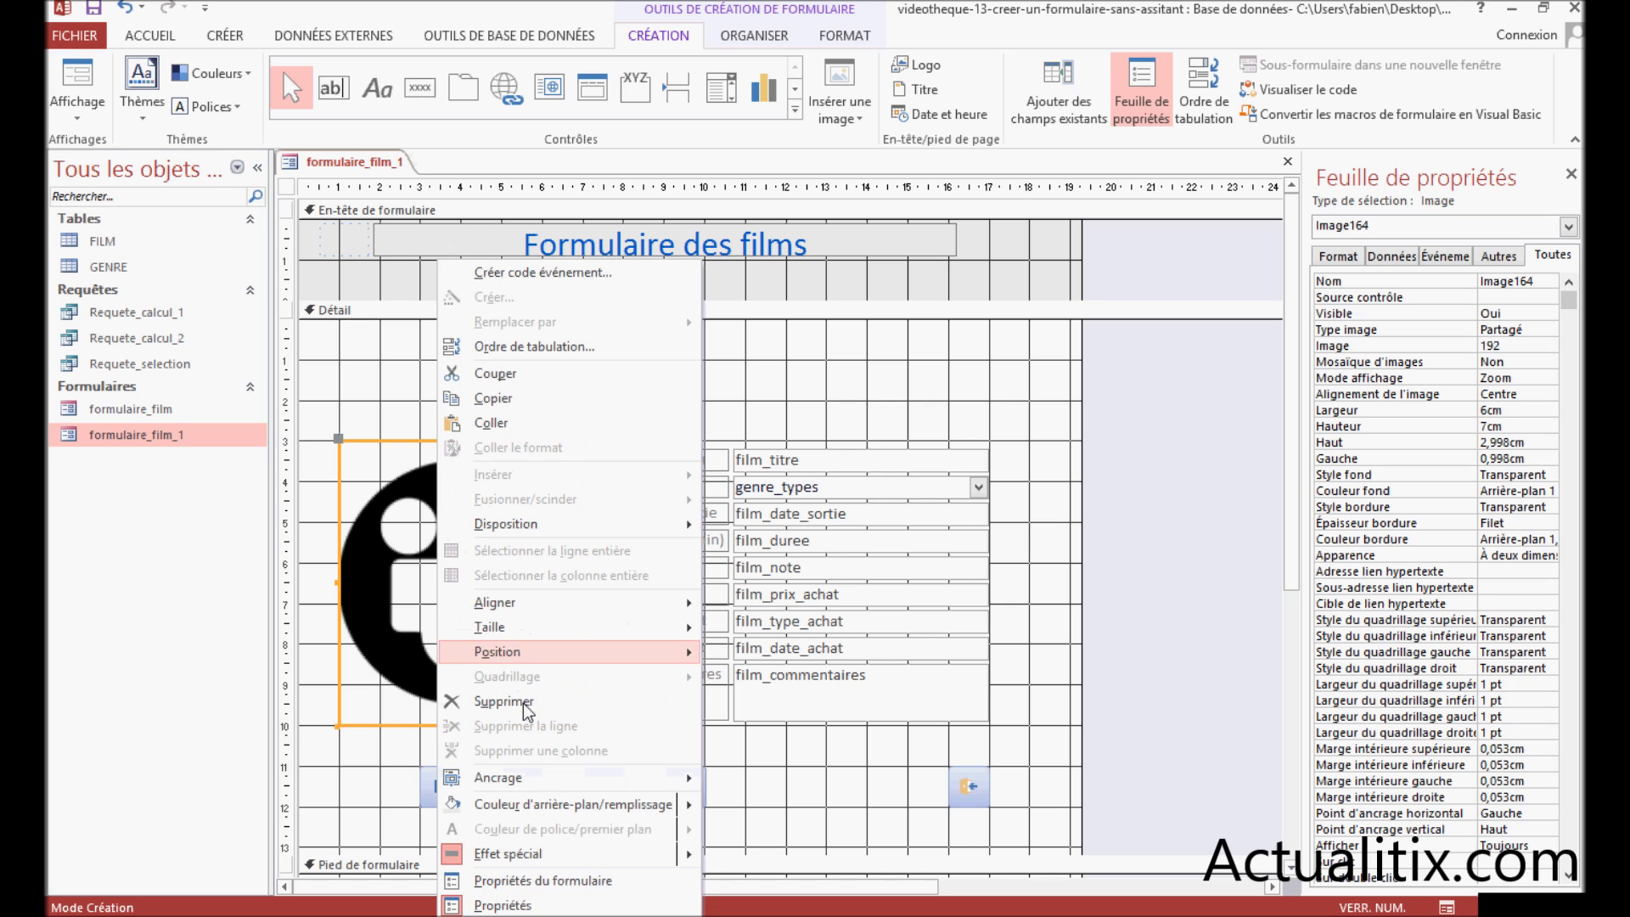
{"action": "mouse_move", "coordinate": [549, 864]}
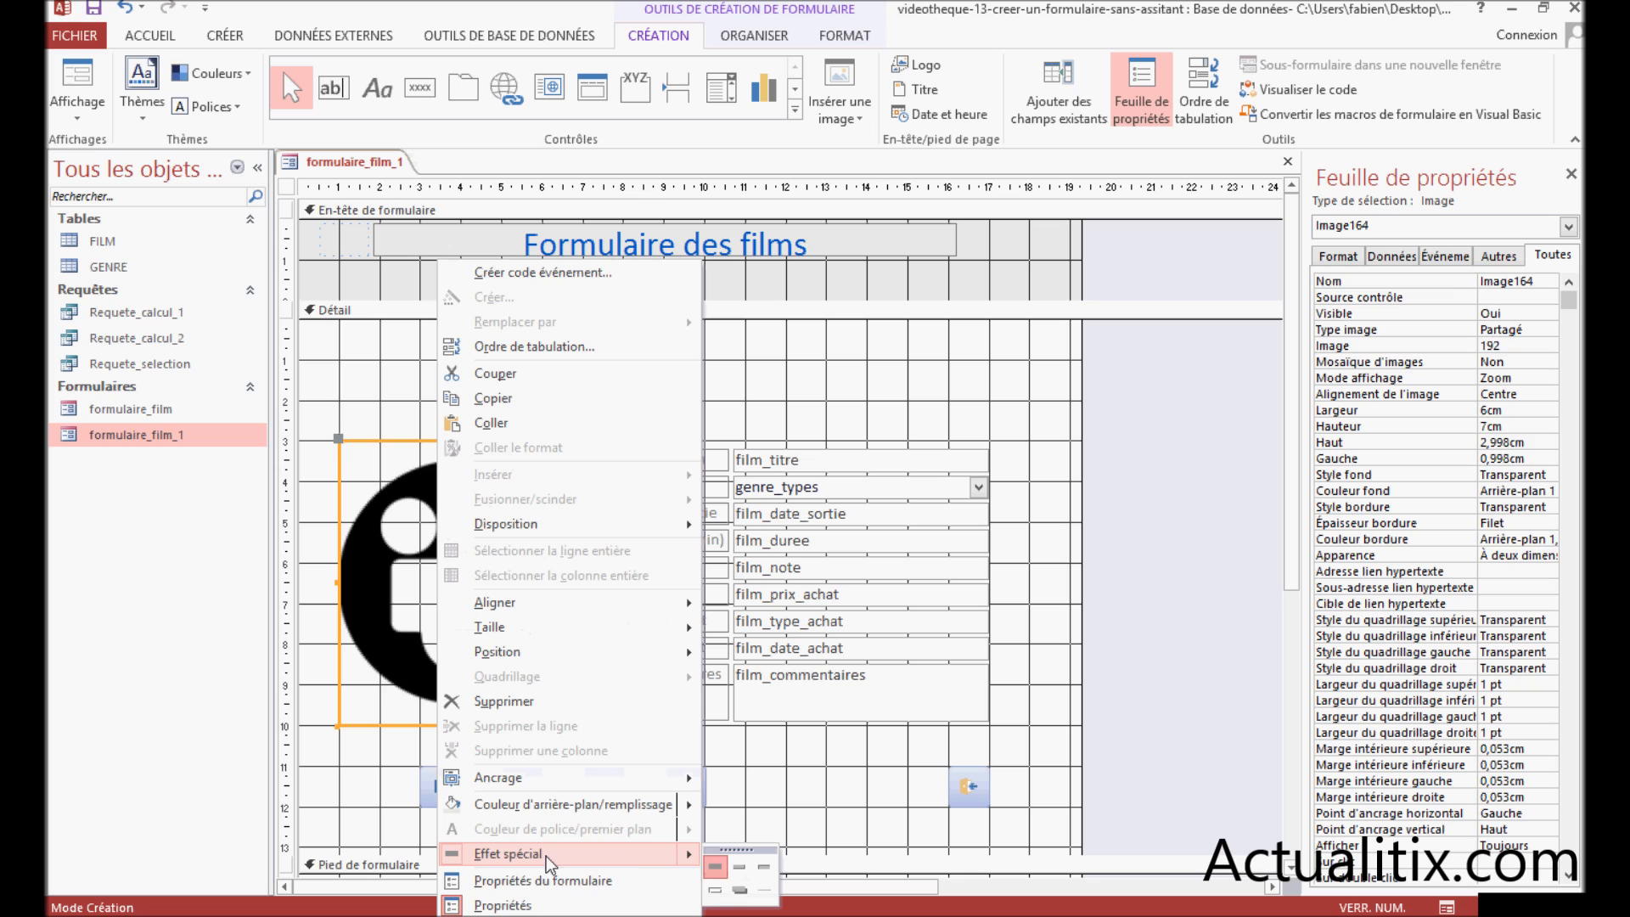
{"action": "left_click", "coordinate": [741, 891]}
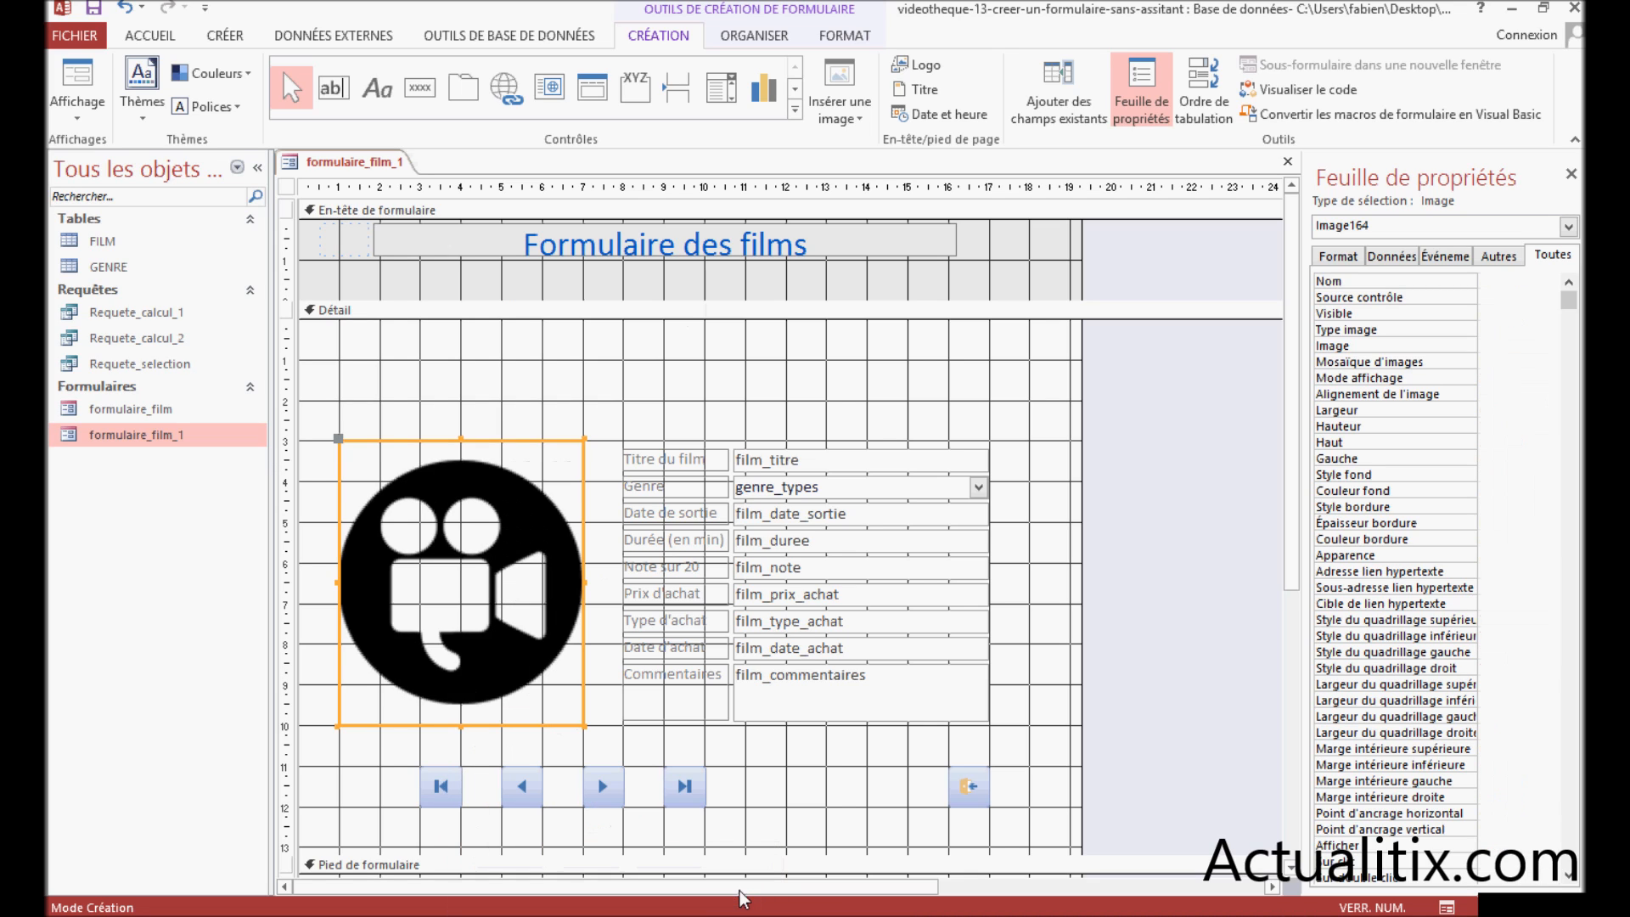
{"action": "left_click", "coordinate": [616, 636]}
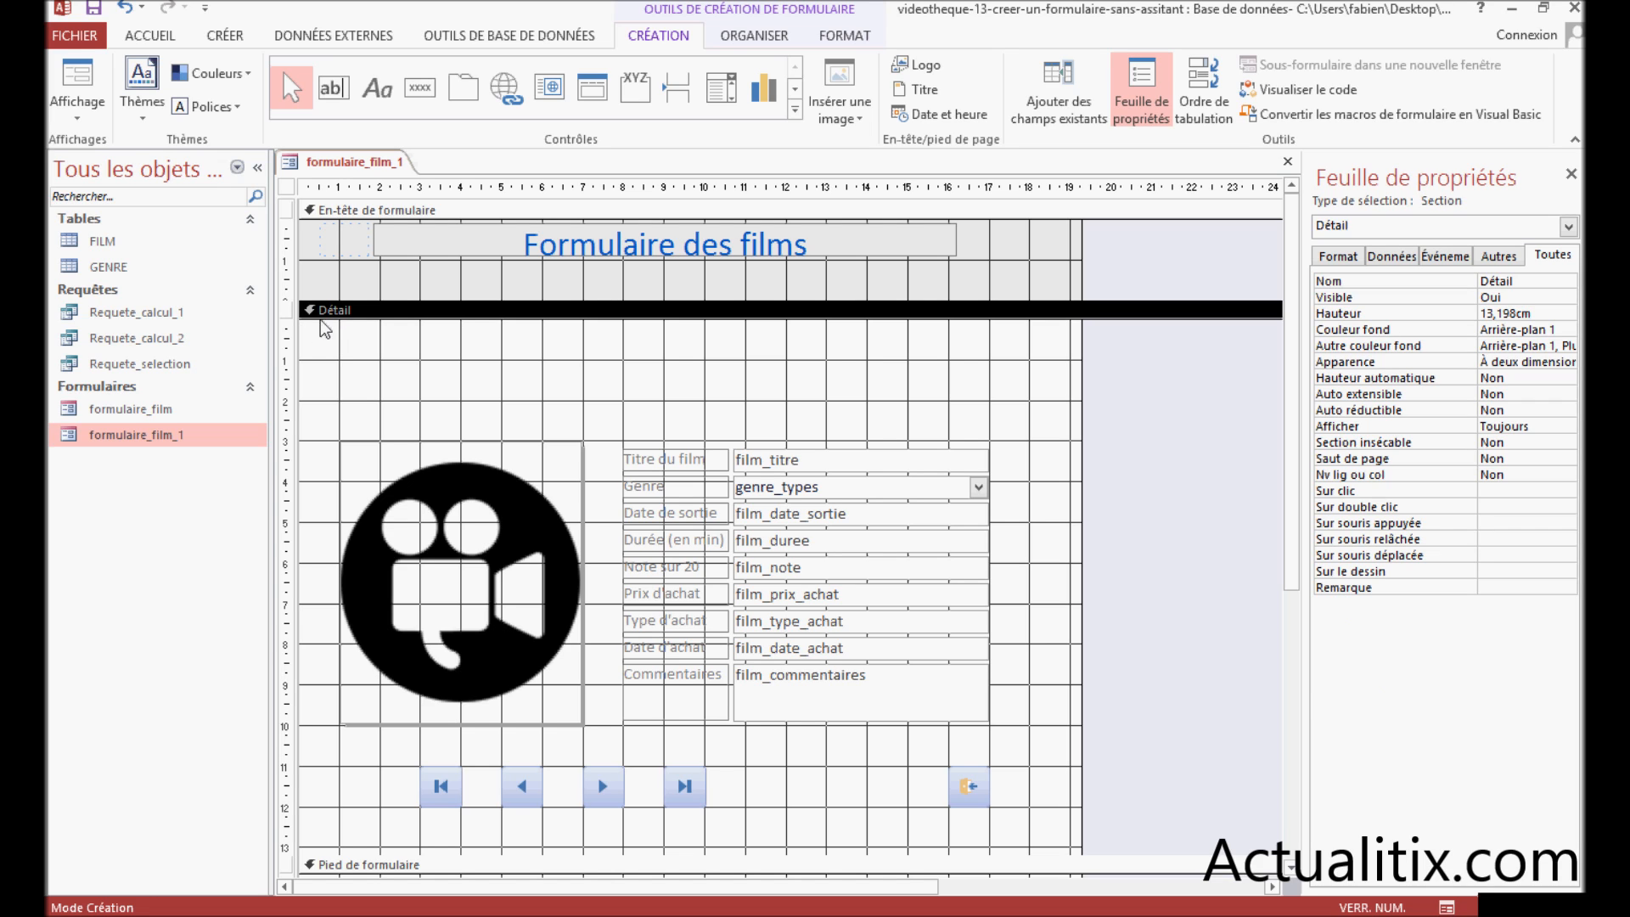
Preview the image's shadow effect in Form view (Mode Formulaire) and return to Design view
{"action": "left_click", "coordinate": [78, 106]}
{"action": "left_click", "coordinate": [108, 155]}
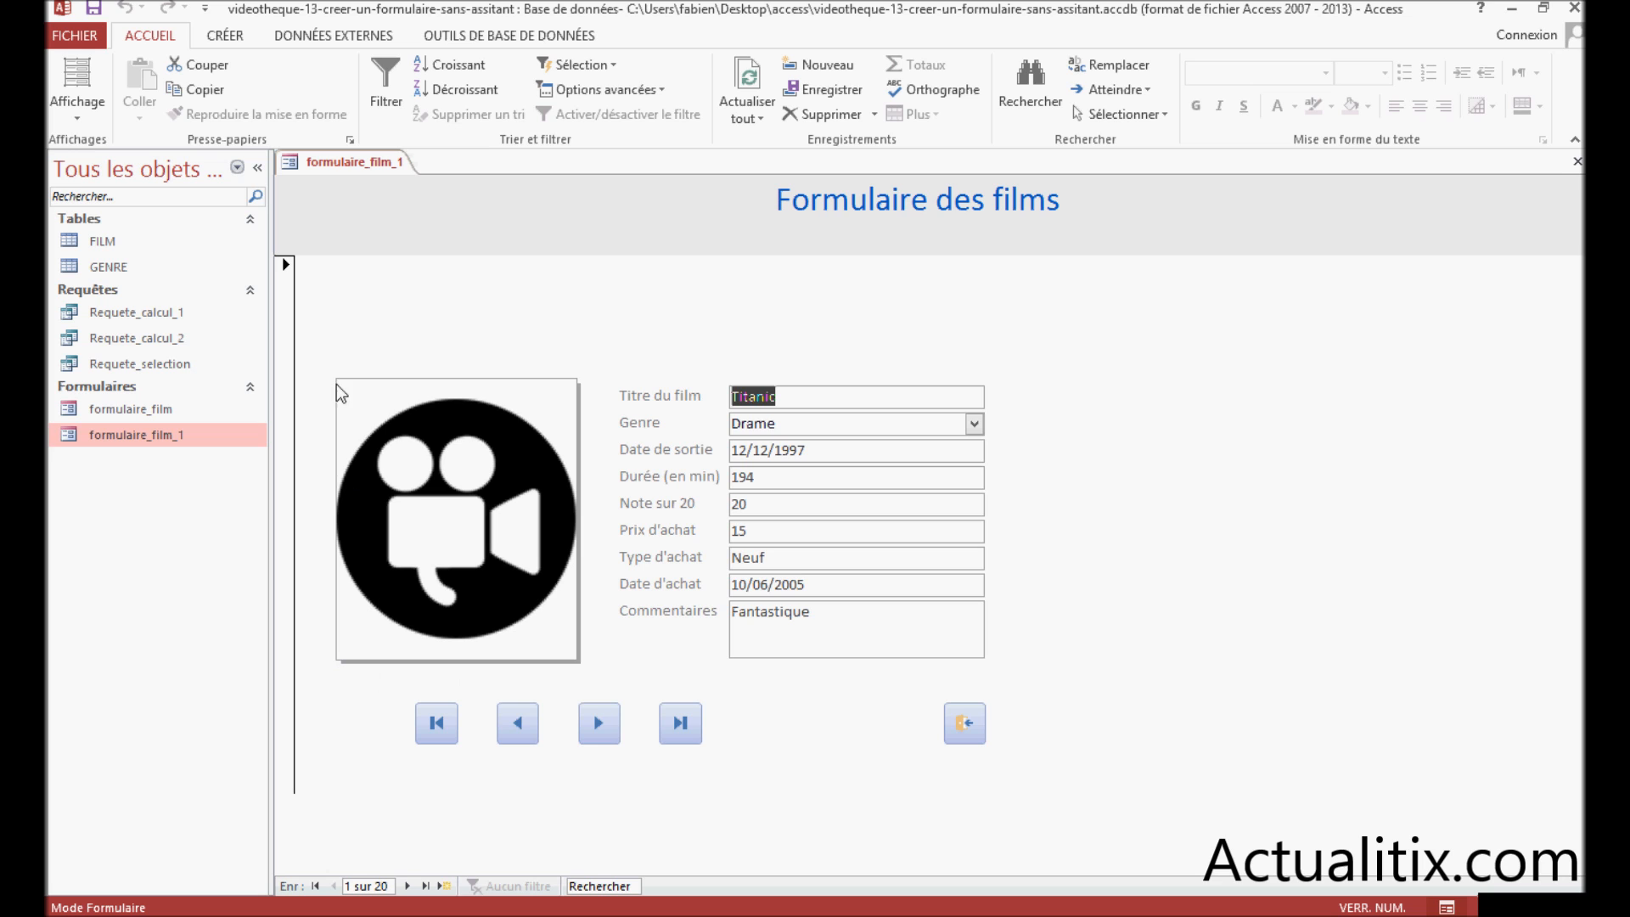
{"action": "left_click", "coordinate": [76, 118]}
{"action": "left_click", "coordinate": [118, 299]}
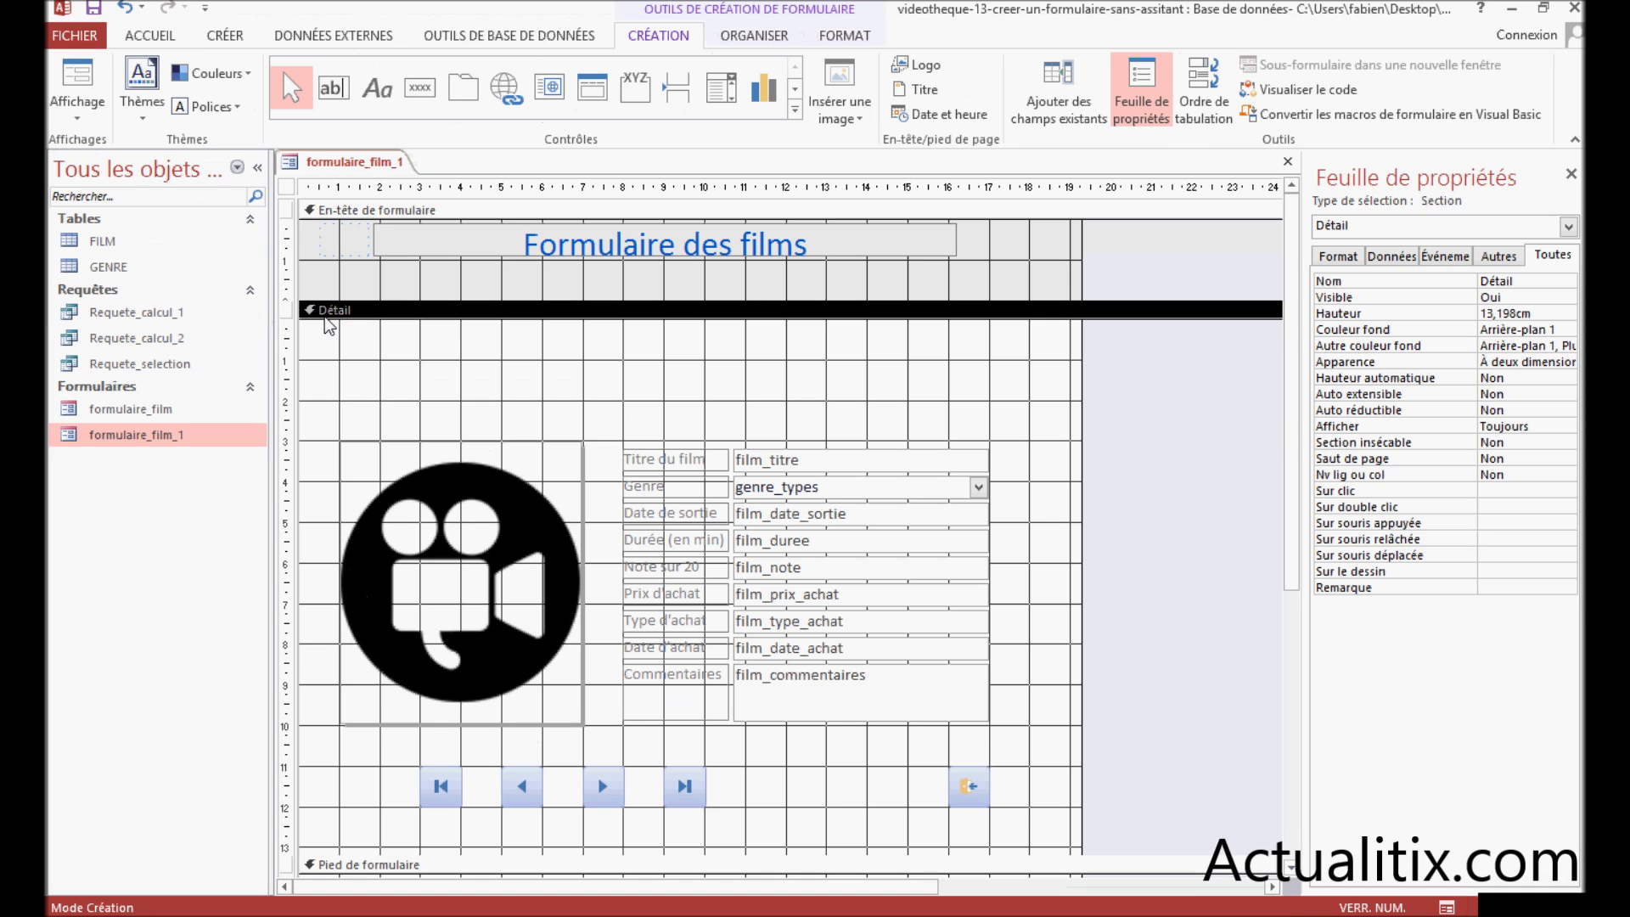